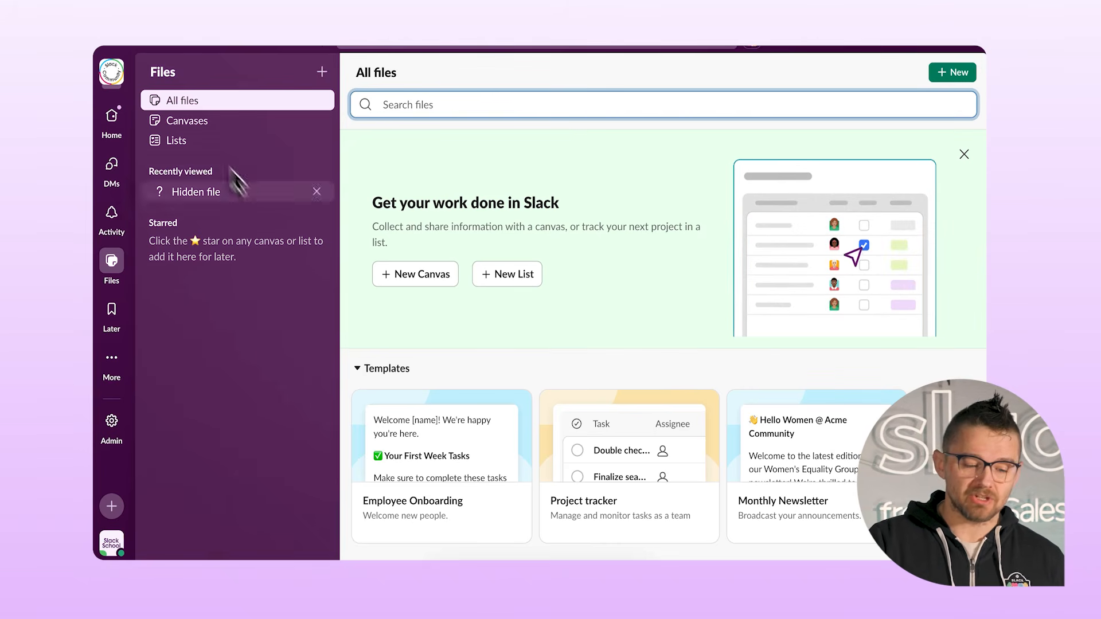
# Look at the existing lists, return to all files, and create a new blank list, dismissing the custom template tip.
pyautogui.click(175, 144)
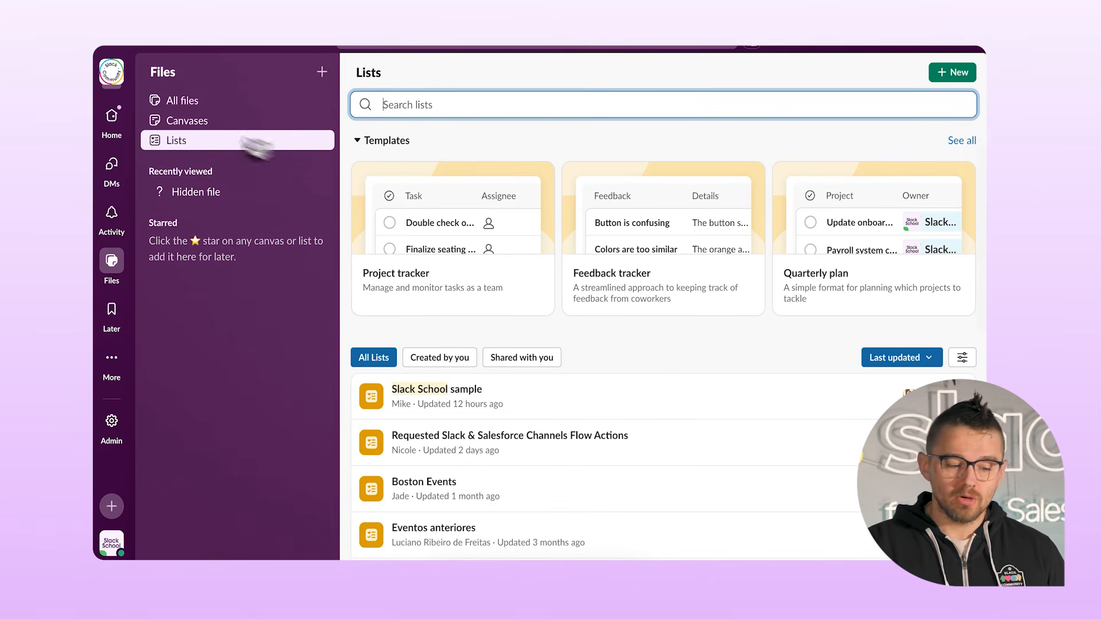
pyautogui.click(202, 102)
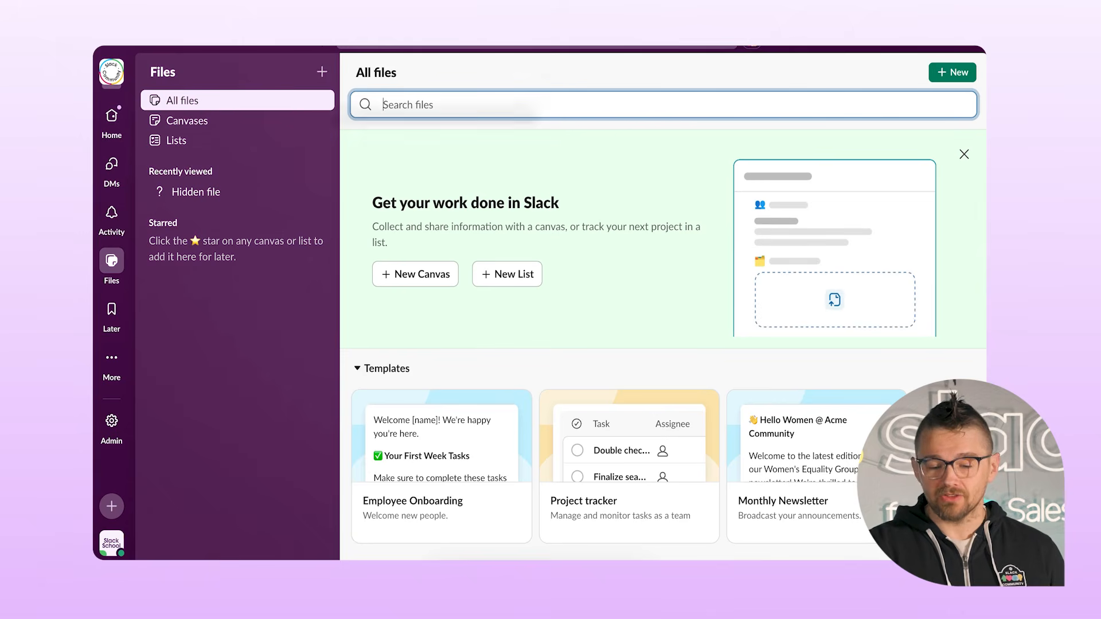
pyautogui.click(958, 73)
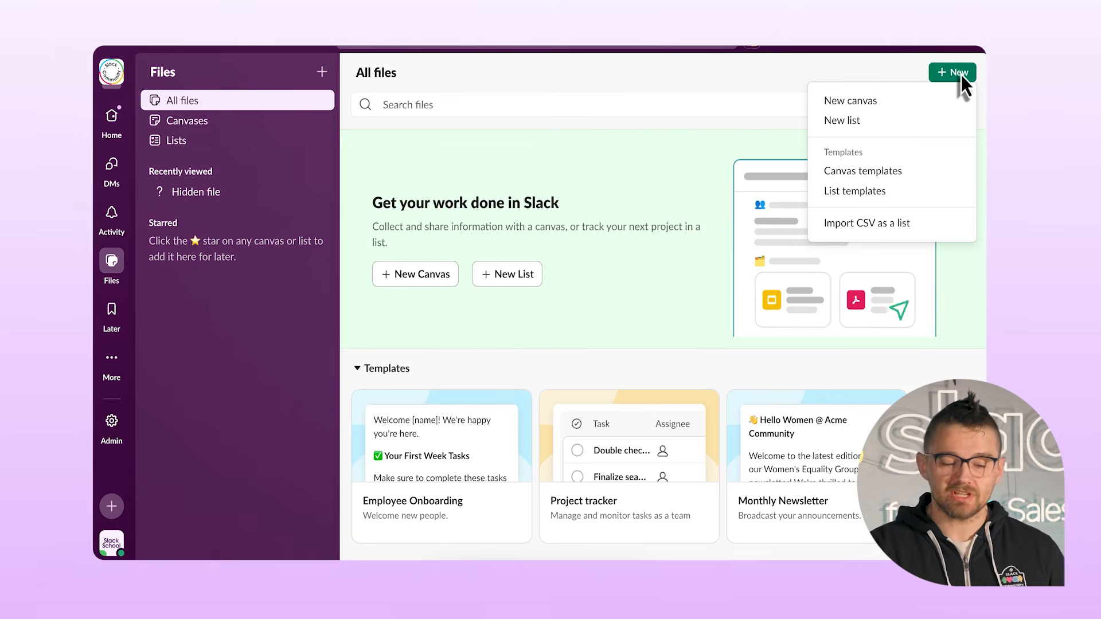
pyautogui.click(880, 120)
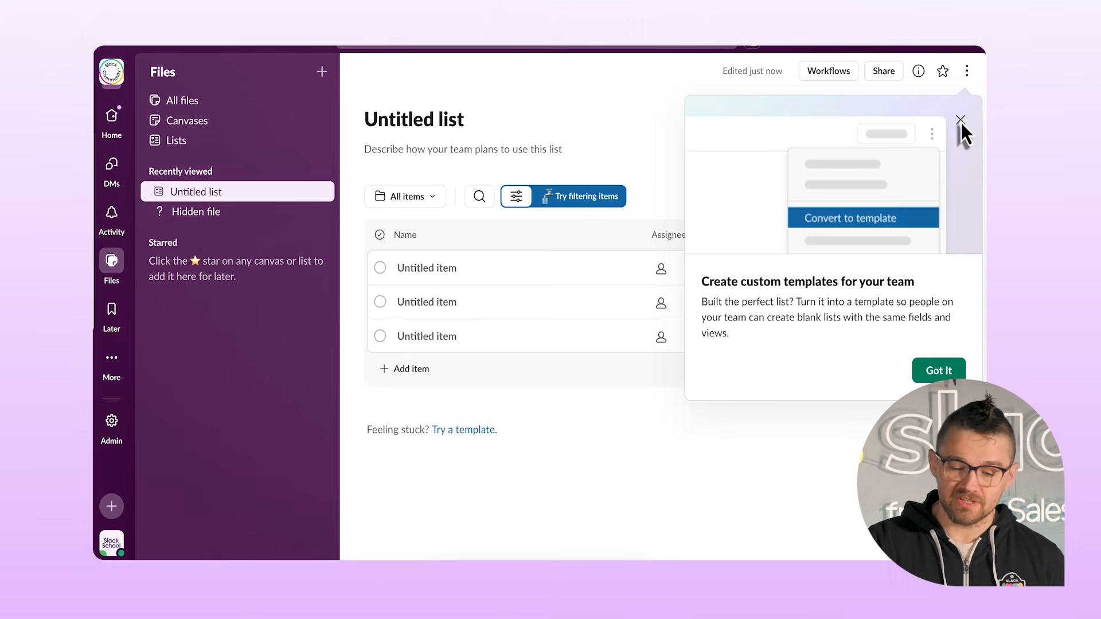
pyautogui.click(960, 121)
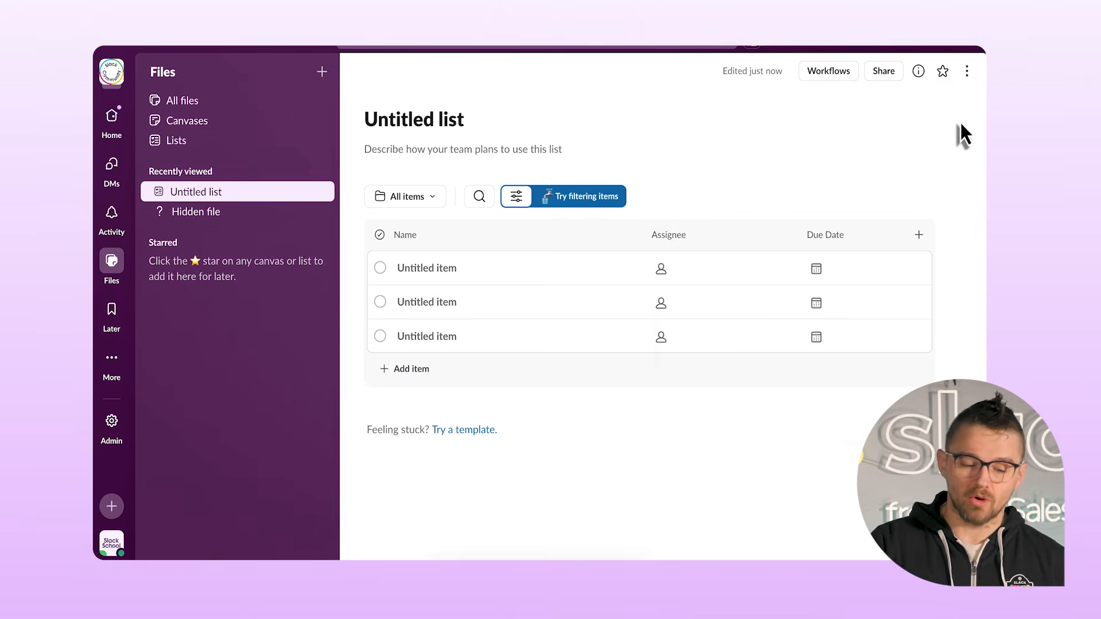
# Rename the untitled list as "Slack Community at TDX".
pyautogui.doubleClick(434, 121)
pyautogui.tripleClick(449, 122)
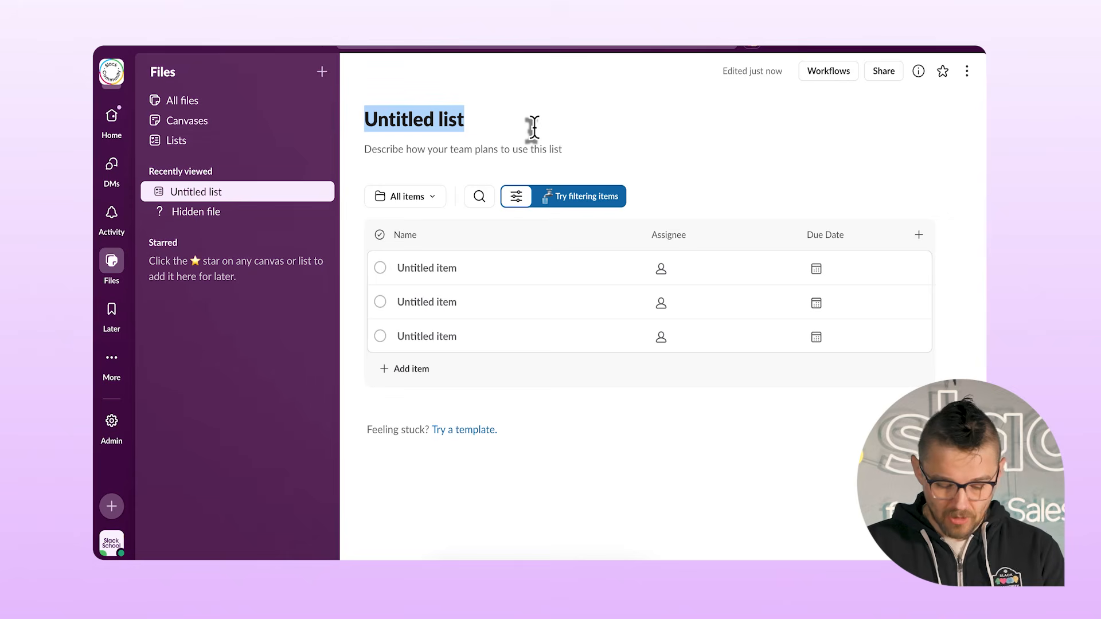
pyautogui.write('Slack')
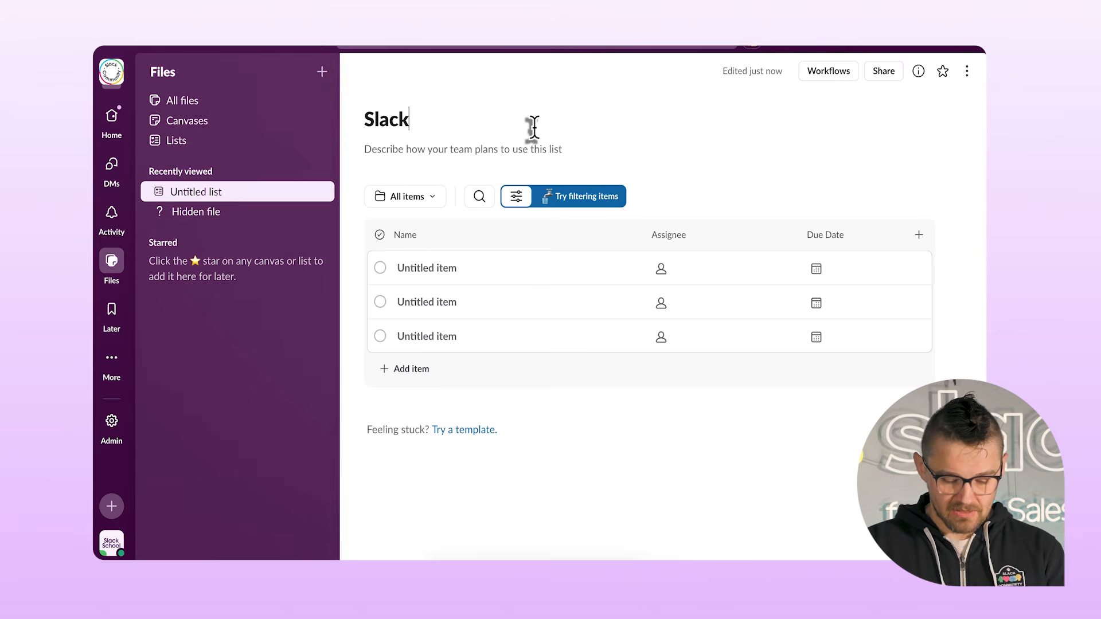
pyautogui.write(' Comm')
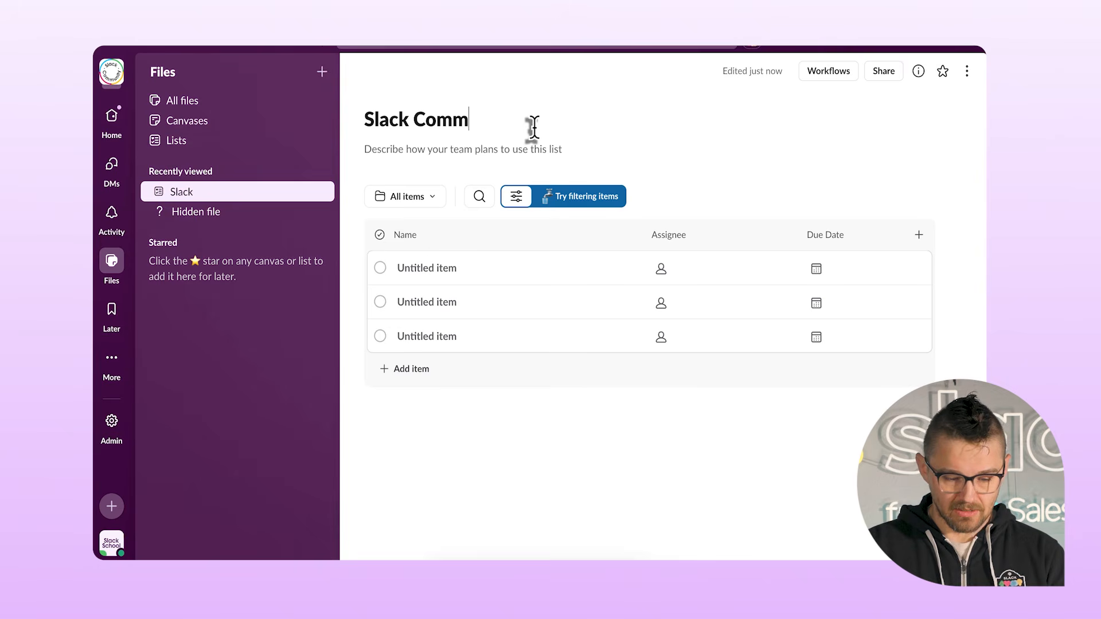
pyautogui.write('unity an T')
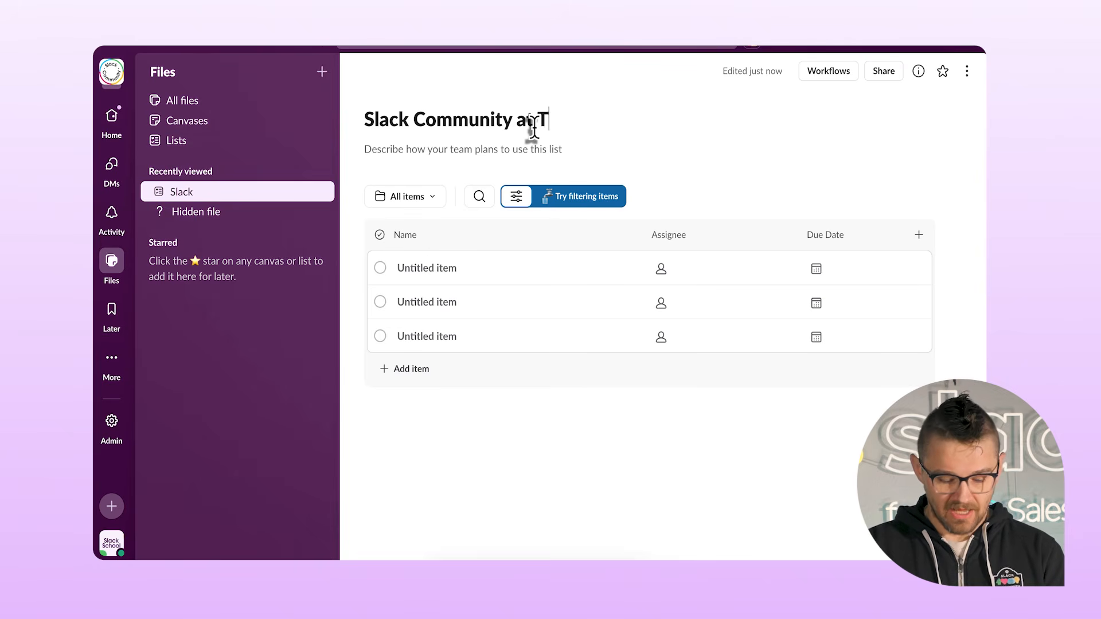
pyautogui.write('DX')
# Enter the list description "List for planning TDX party for the Slack Community.".
pyautogui.click(494, 152)
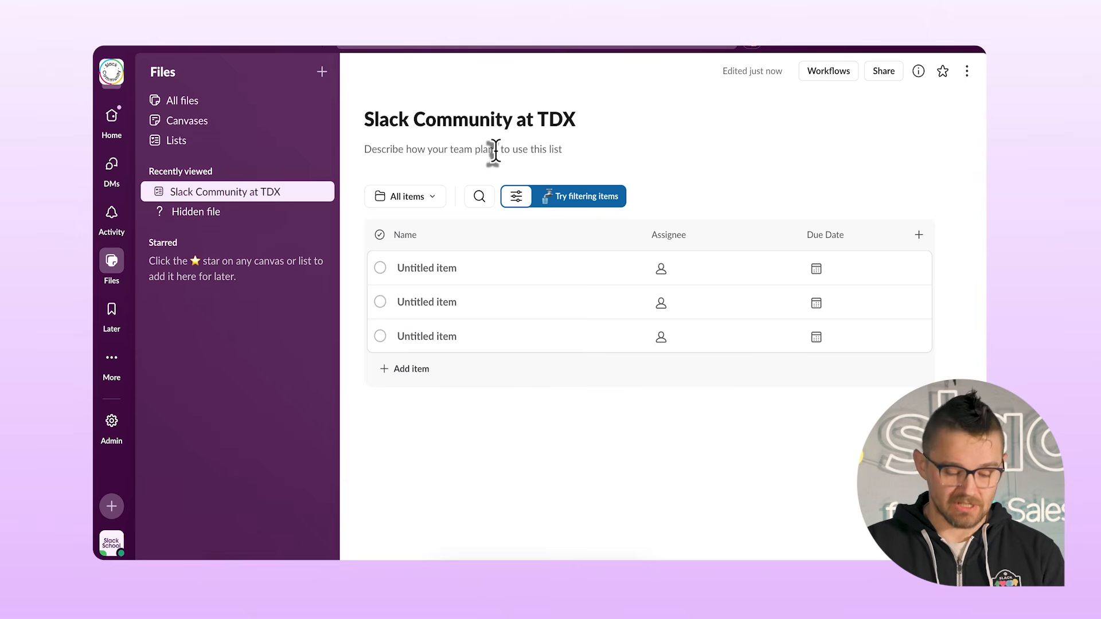
pyautogui.write('List')
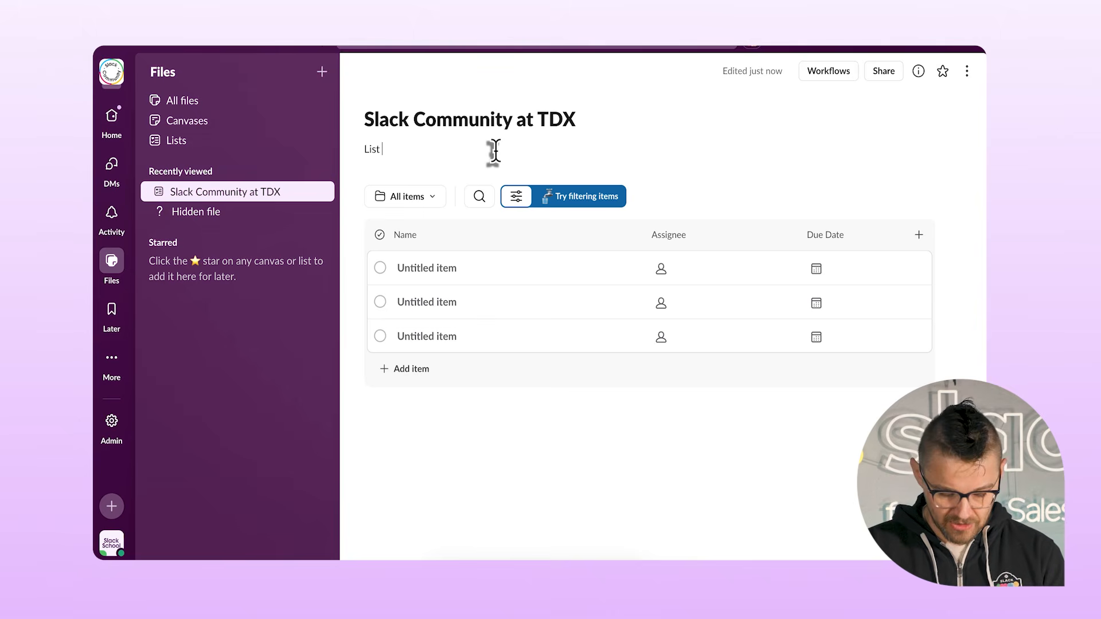
pyautogui.write('for planning TDX party for the Slack Community.')
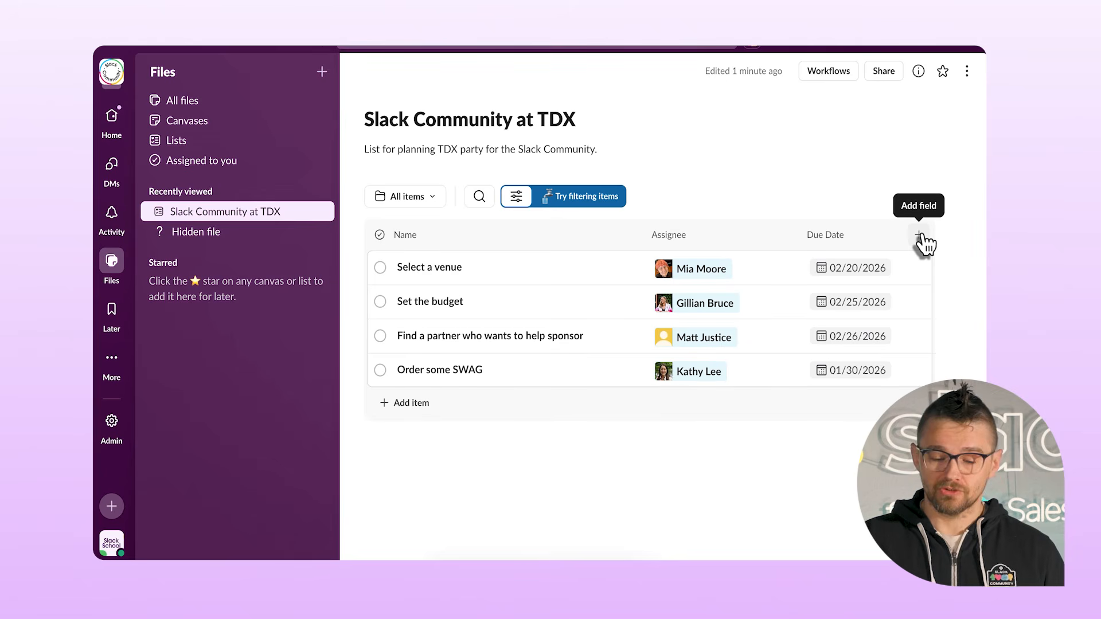
# Start a new field of type Select in the list and name it Status.
pyautogui.click(919, 235)
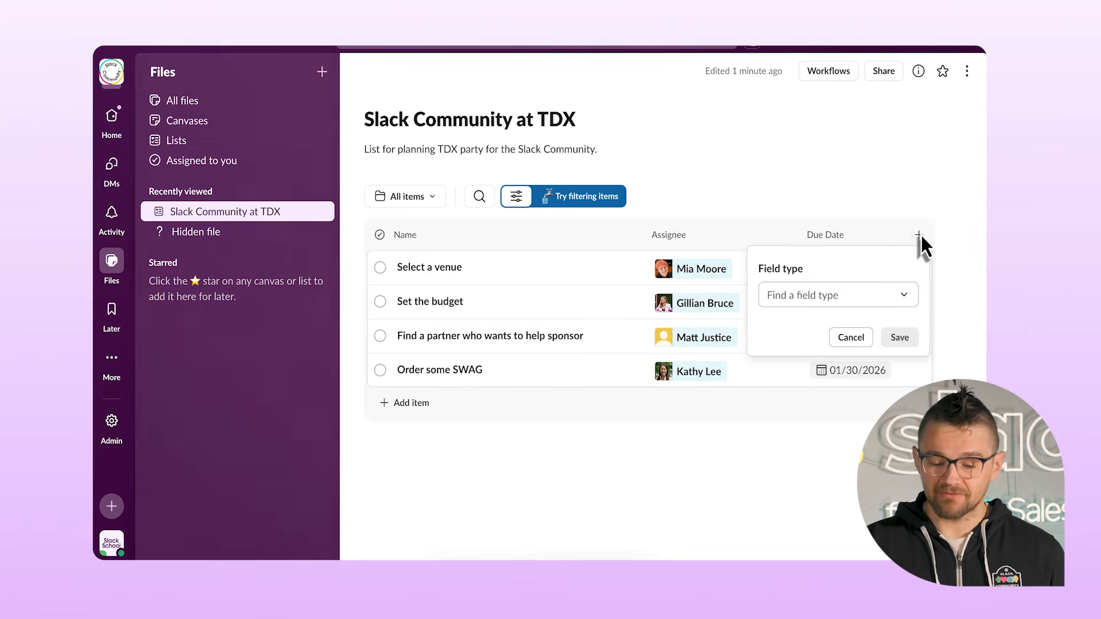
pyautogui.click(871, 295)
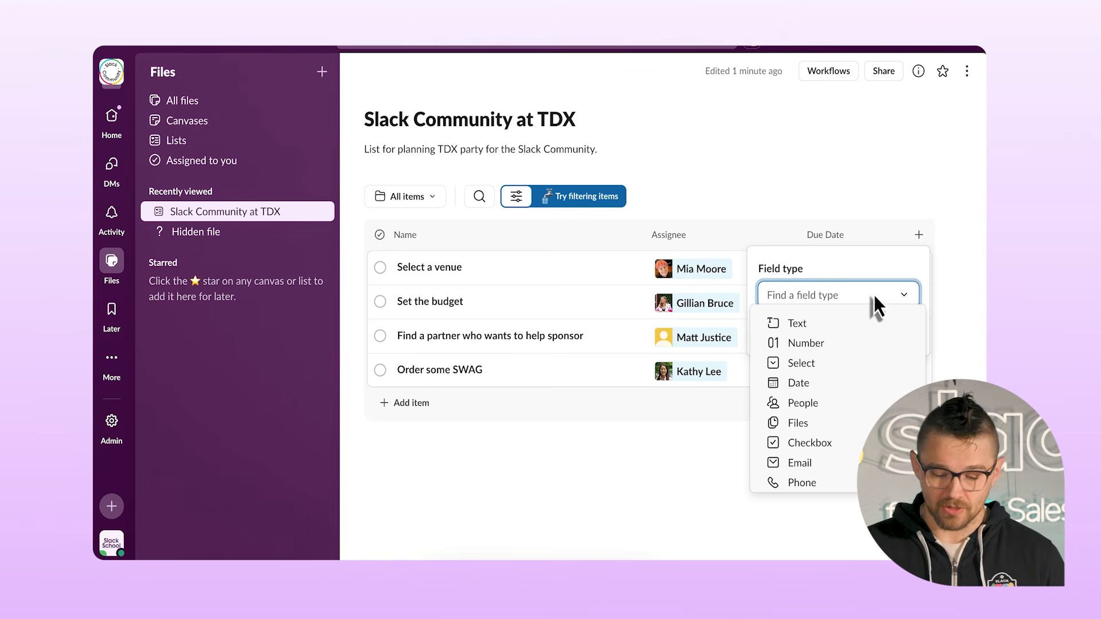
pyautogui.click(824, 372)
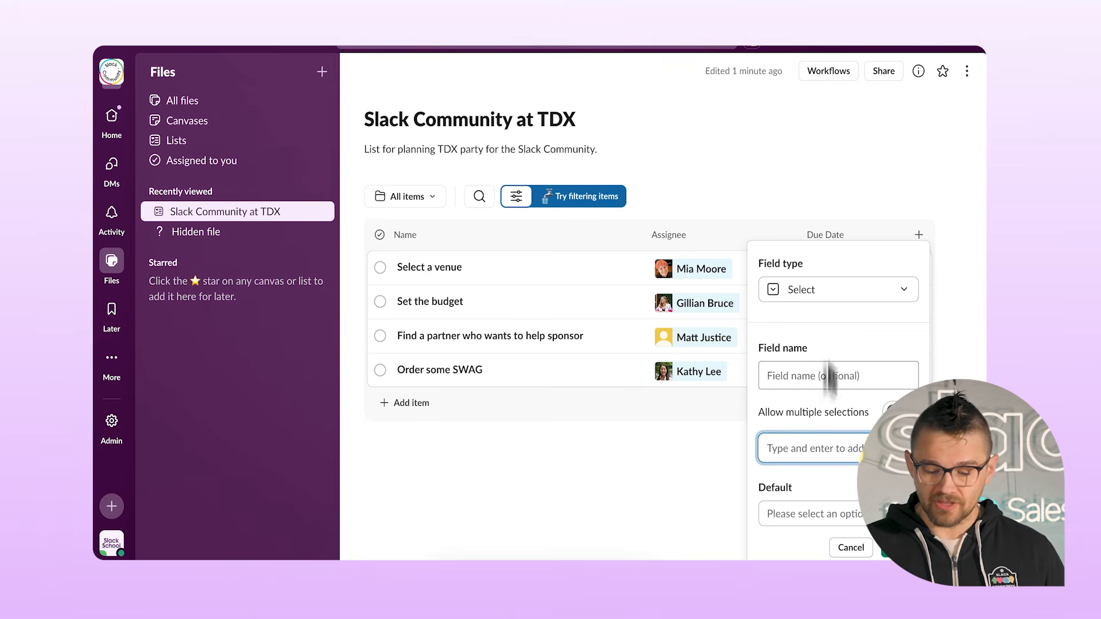
pyautogui.click(813, 377)
pyautogui.write('Status')
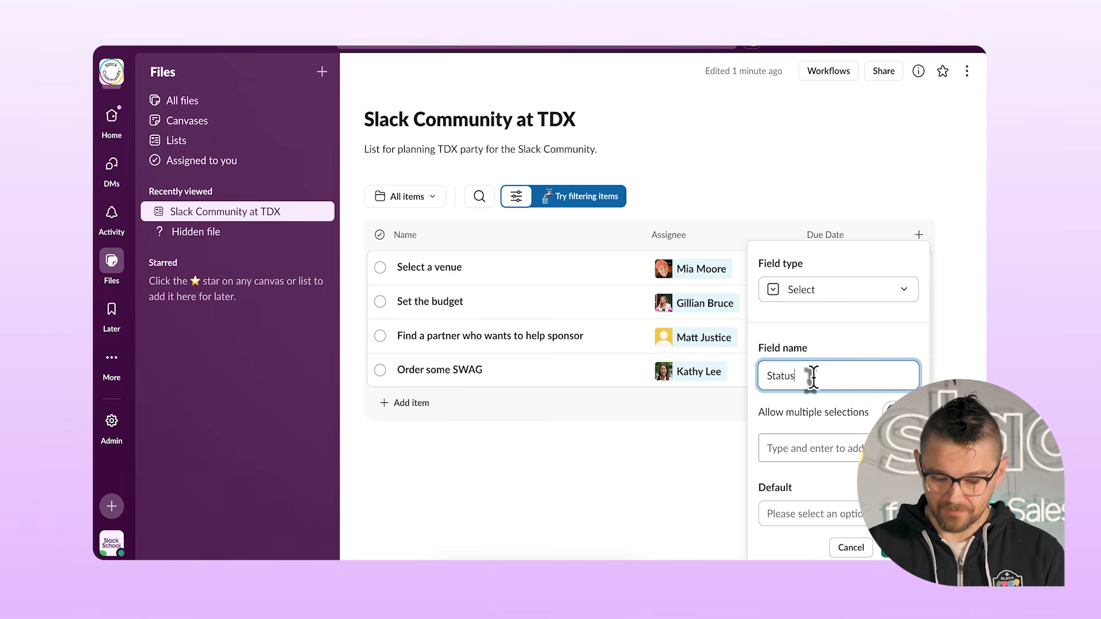
# Add the options Not Started, Working, Blocked and Done to the Status field.
pyautogui.click(814, 446)
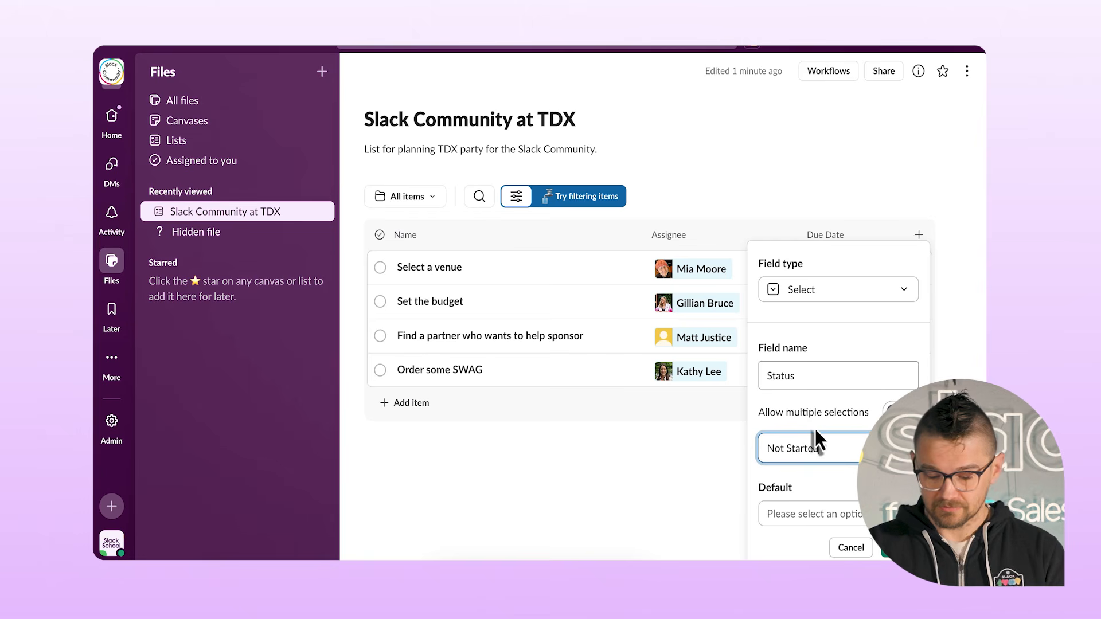
pyautogui.press('Return')
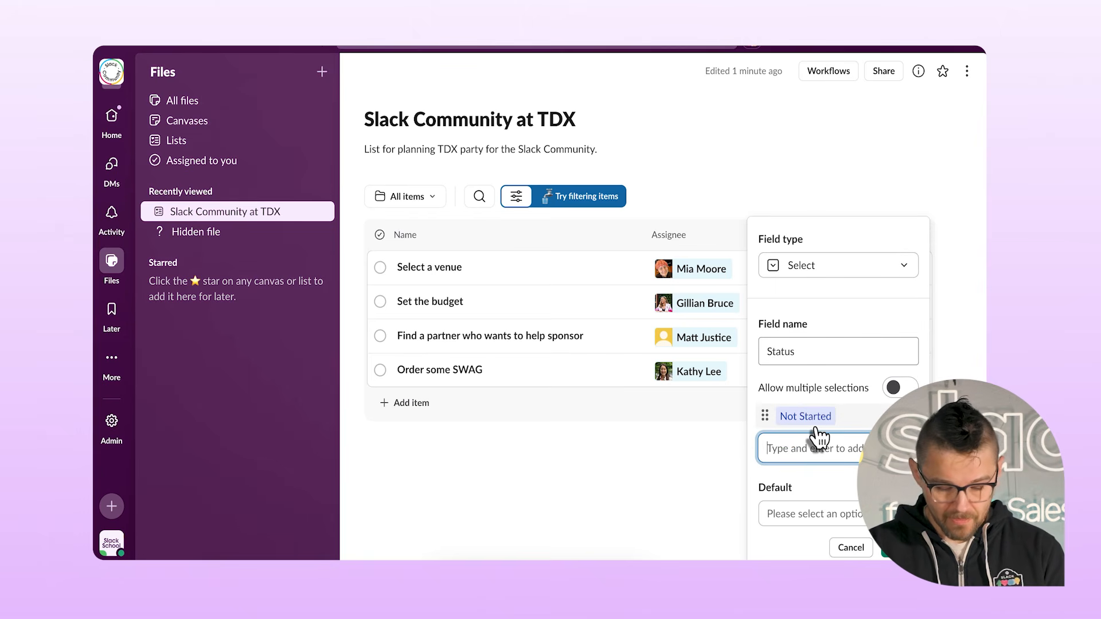
pyautogui.write('W')
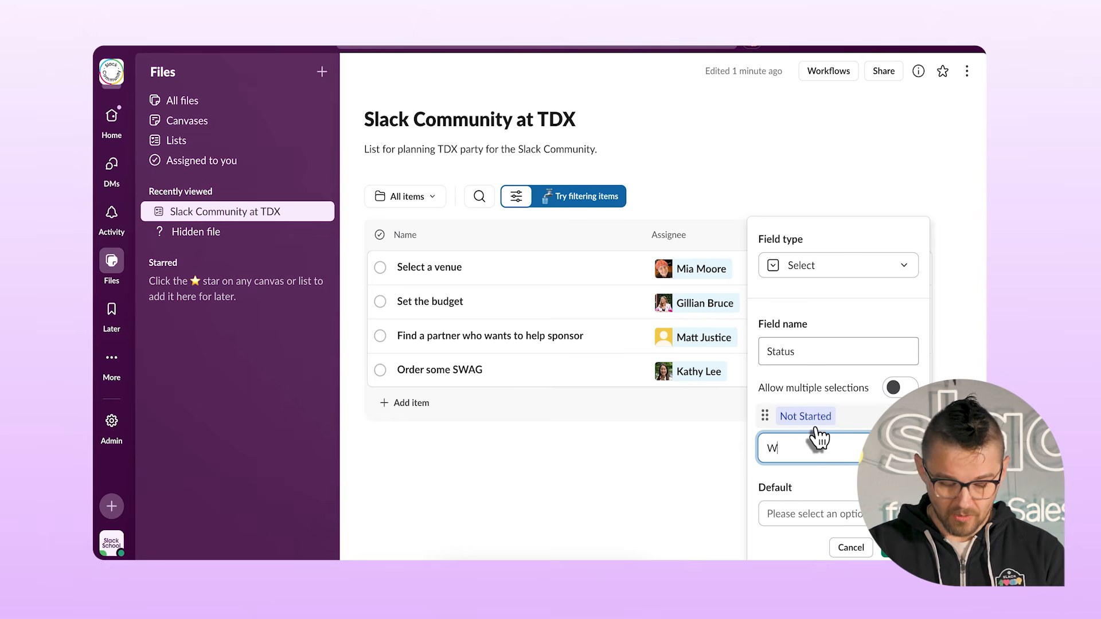
pyautogui.write('orking')
pyautogui.press('Return')
pyautogui.write('B')
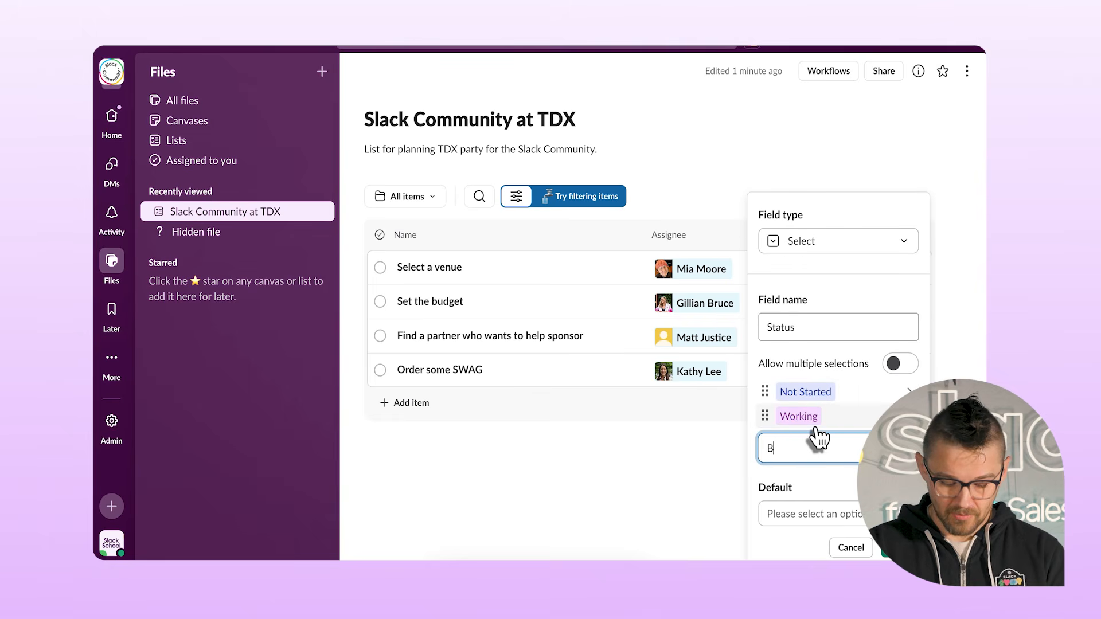
pyautogui.write('locked')
pyautogui.press('Return')
pyautogui.write('Do')
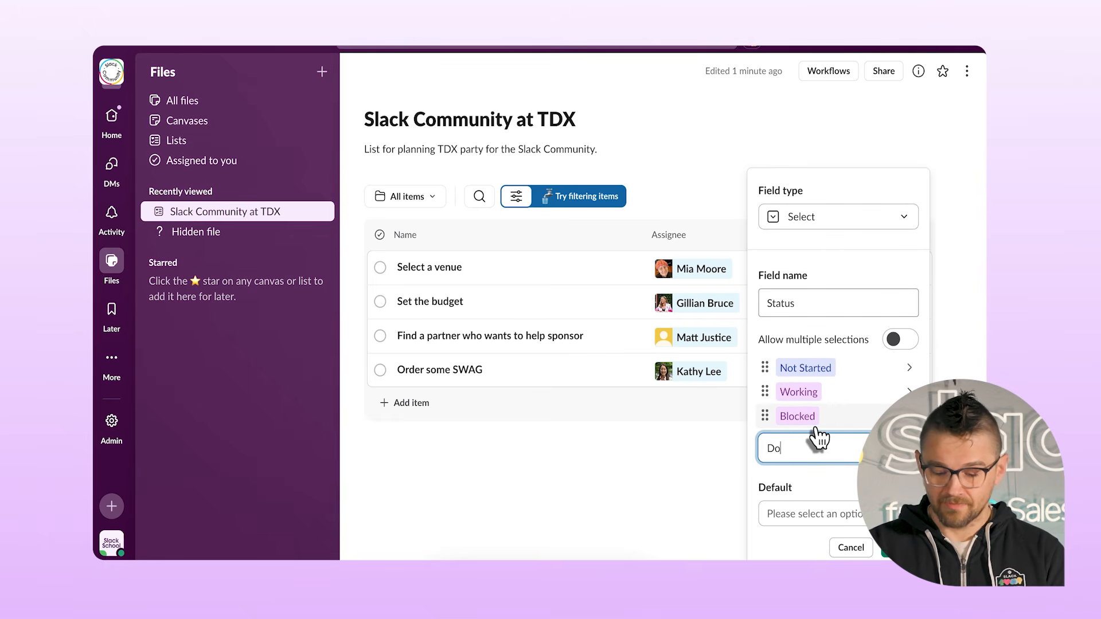
pyautogui.press('Return')
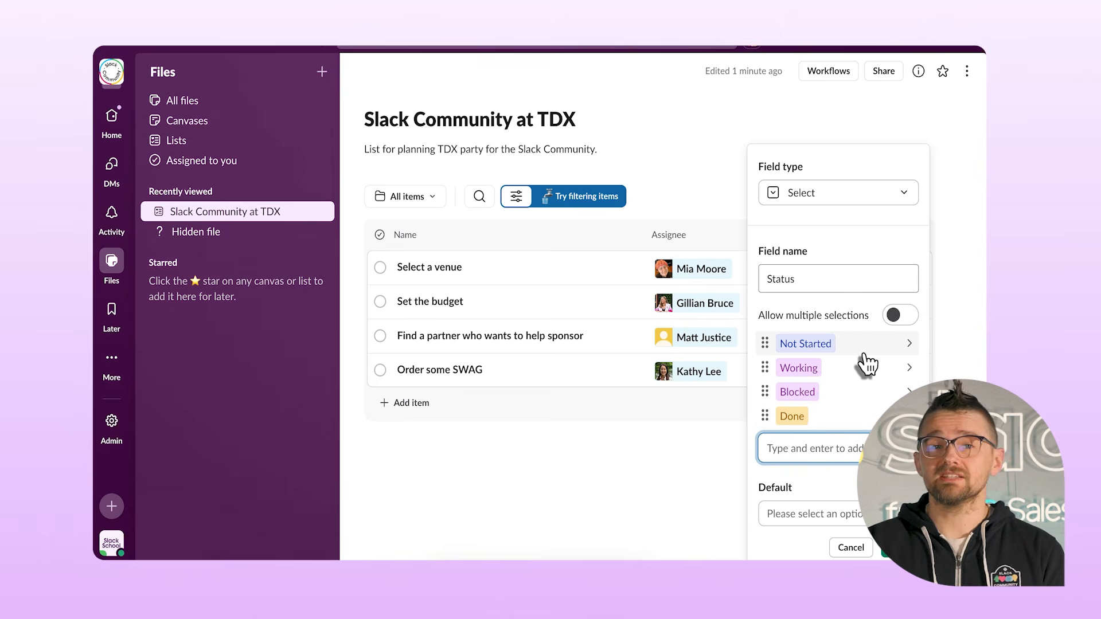
# Colour the Status options: Not Started in Gray, Working in Jade, Blocked in Flamingo and Done in Grass.
pyautogui.click(908, 344)
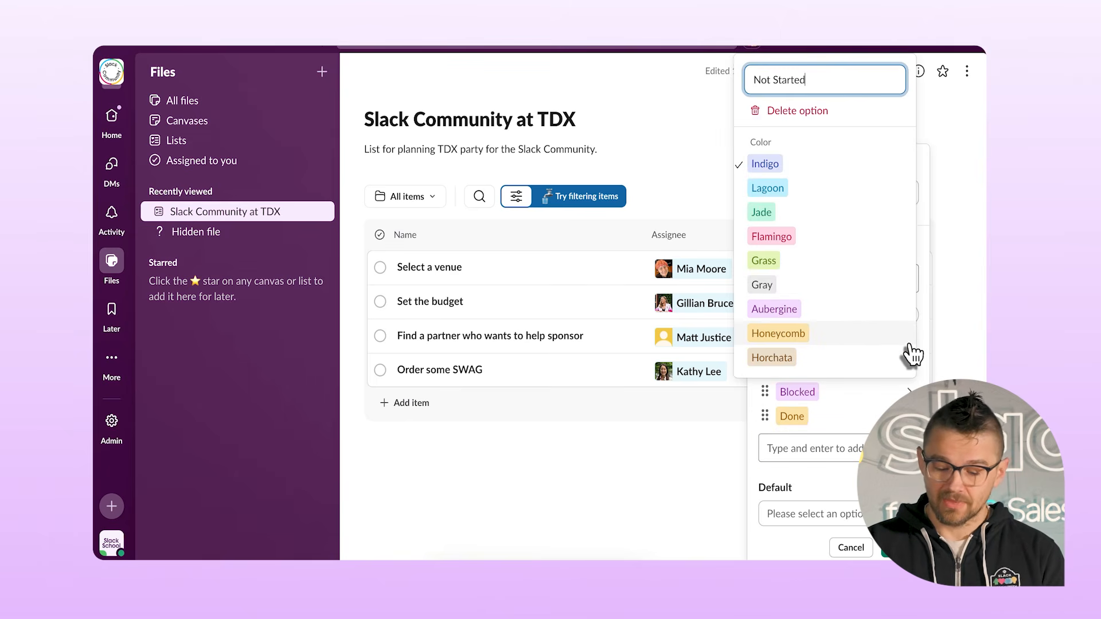
pyautogui.click(854, 295)
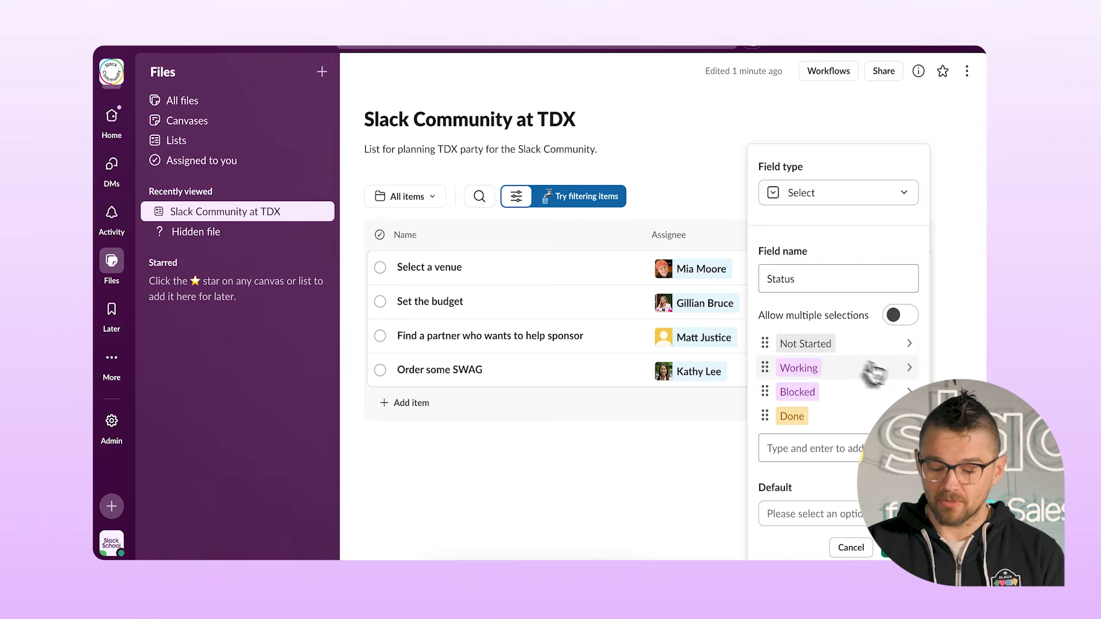
pyautogui.click(909, 367)
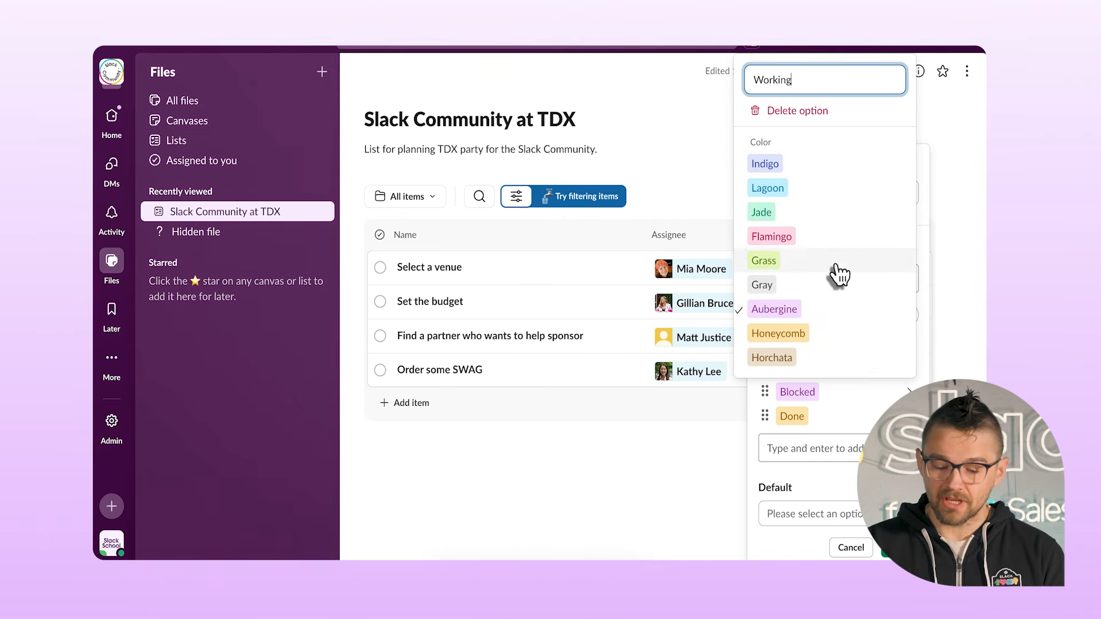
pyautogui.click(830, 217)
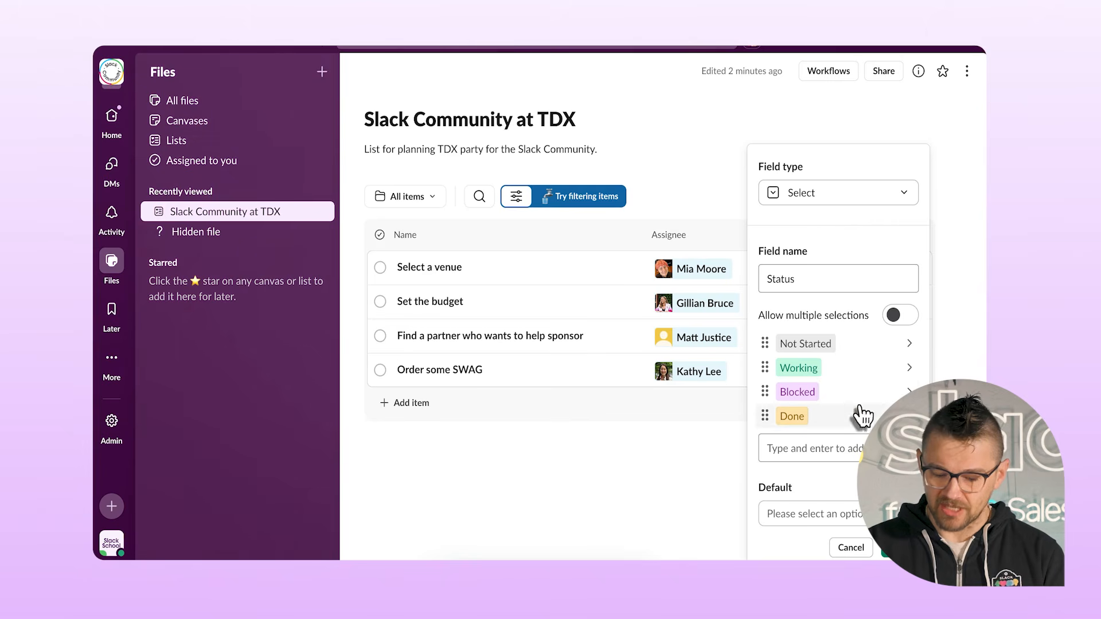
pyautogui.click(909, 391)
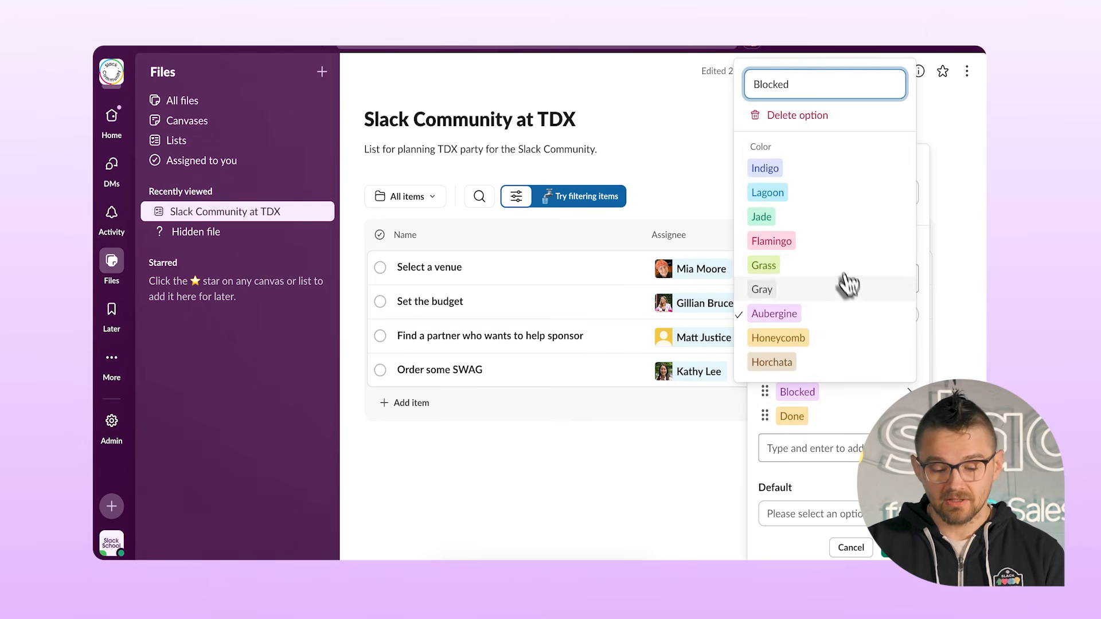
pyautogui.click(833, 245)
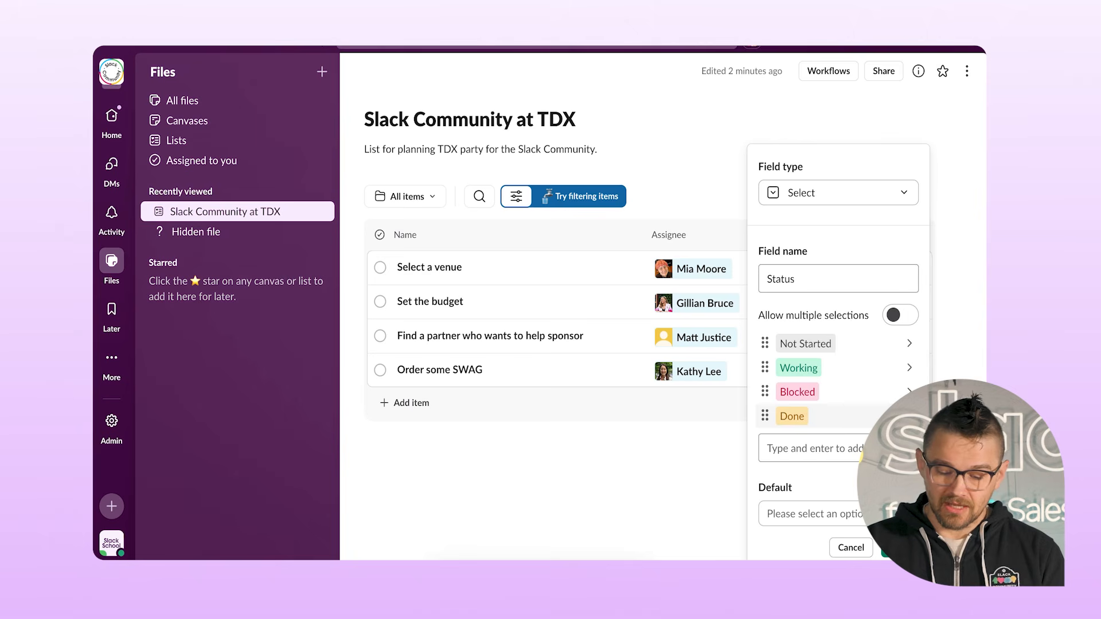
pyautogui.click(908, 415)
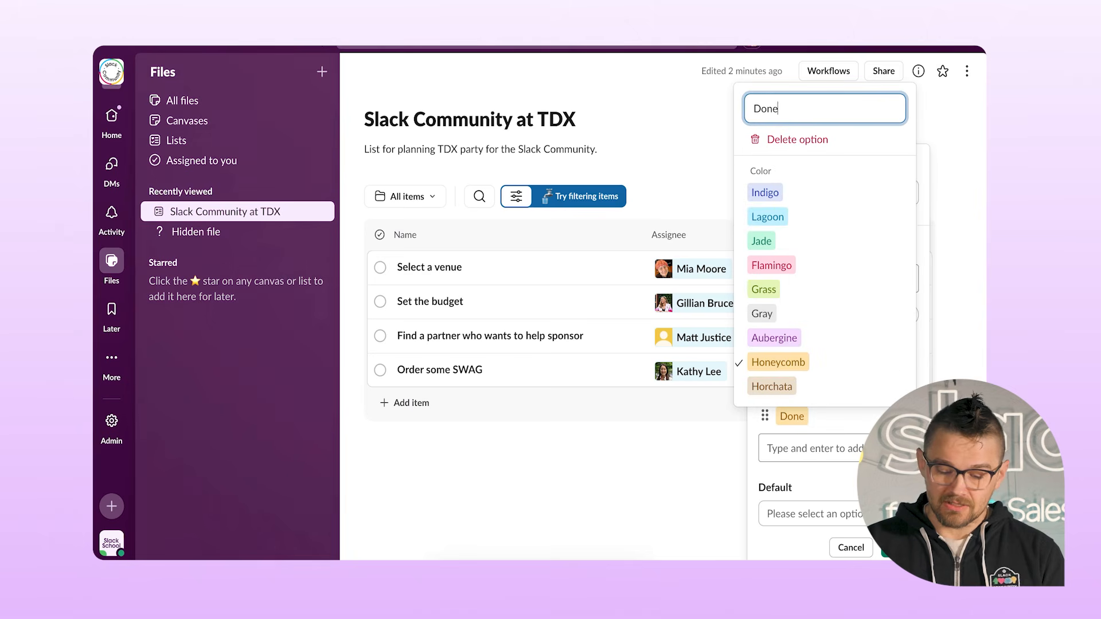
pyautogui.click(849, 298)
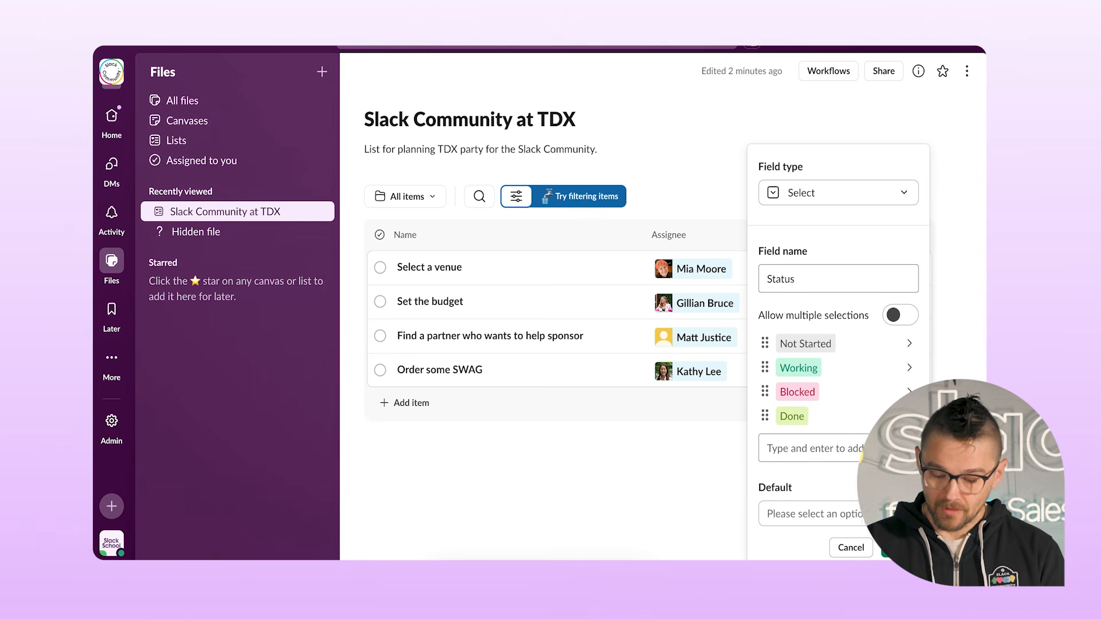
# Make Not Started the default Status option and save the new field.
pyautogui.click(849, 514)
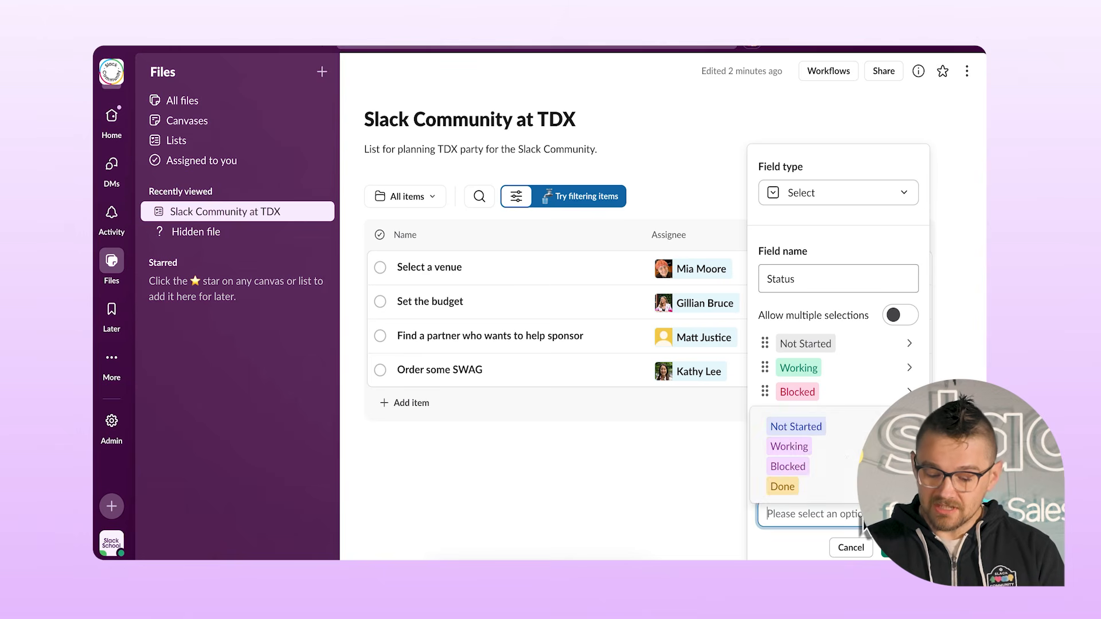
pyautogui.click(839, 431)
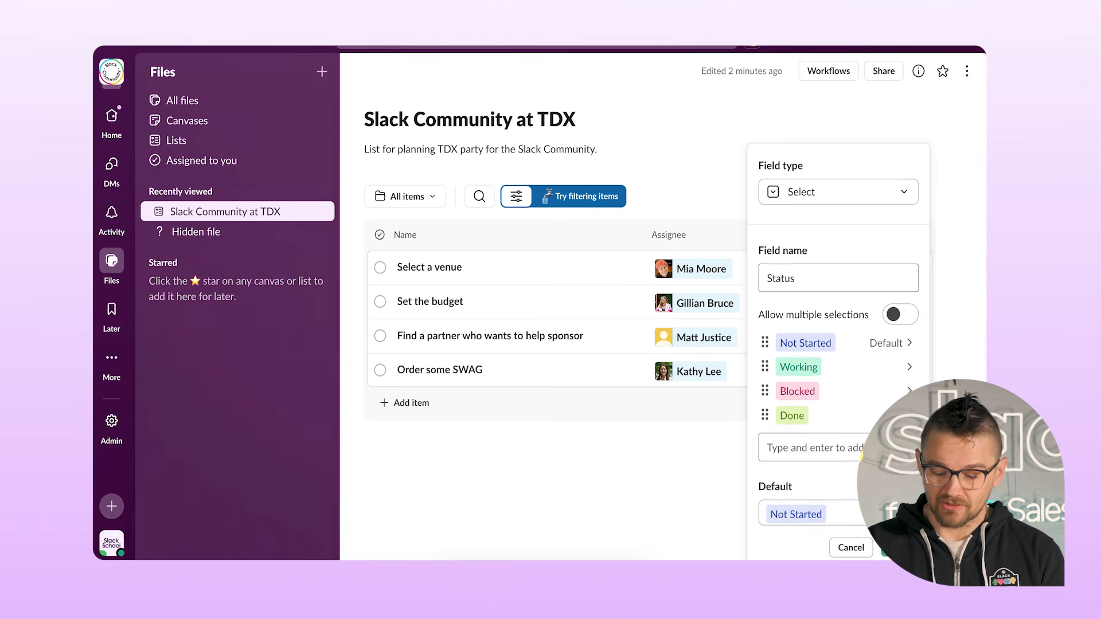
pyautogui.click(899, 548)
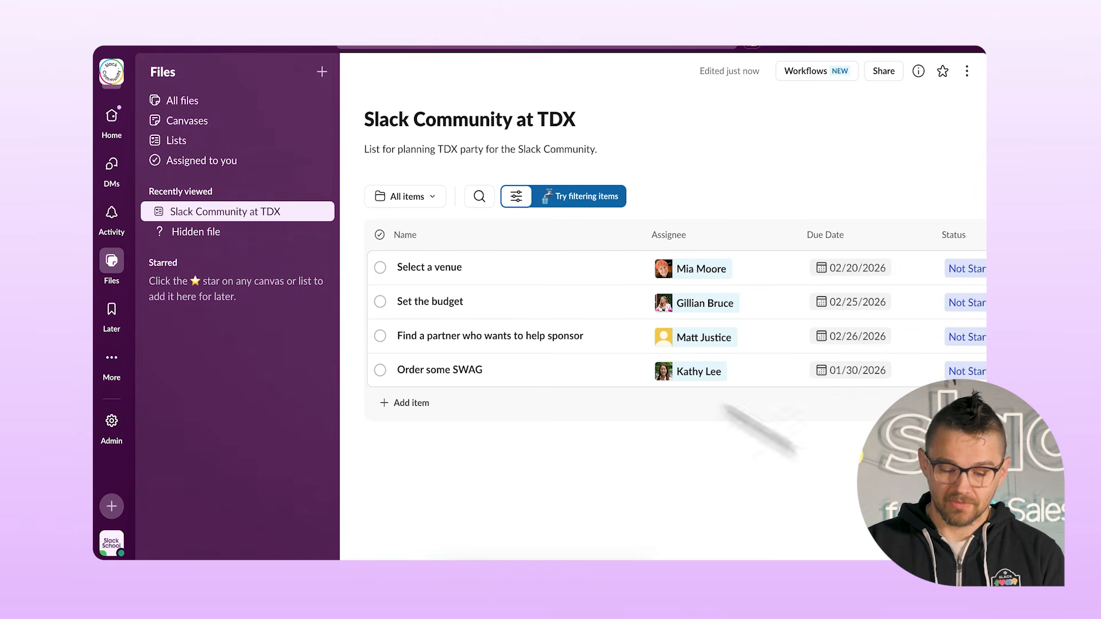
# Narrow the list's Name column and the Files sidebar to give the Status column more room.
pyautogui.moveTo(643, 231); pyautogui.dragTo(598, 231)
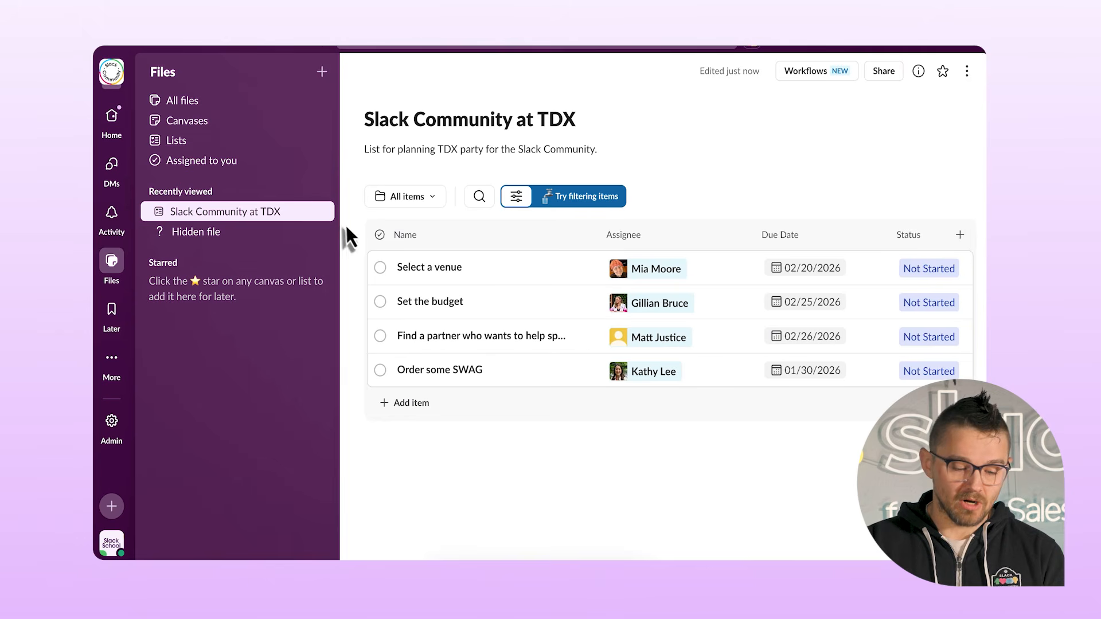
pyautogui.moveTo(338, 216); pyautogui.dragTo(266, 224)
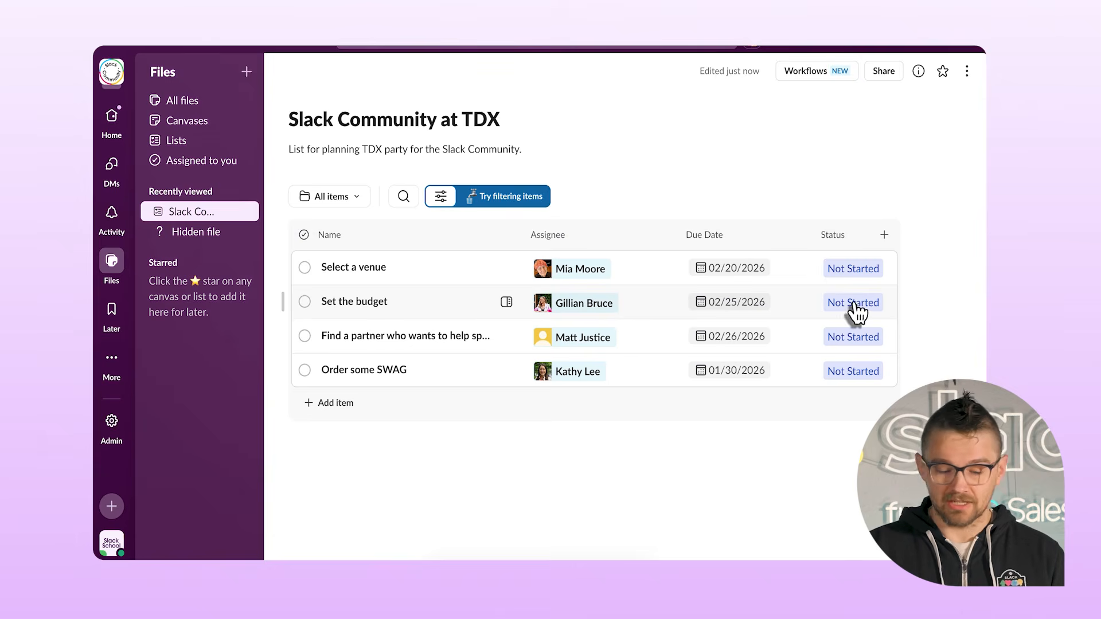
# Set the Status of the Select a venue and Order some SWAG tasks to Blocked.
pyautogui.click(856, 273)
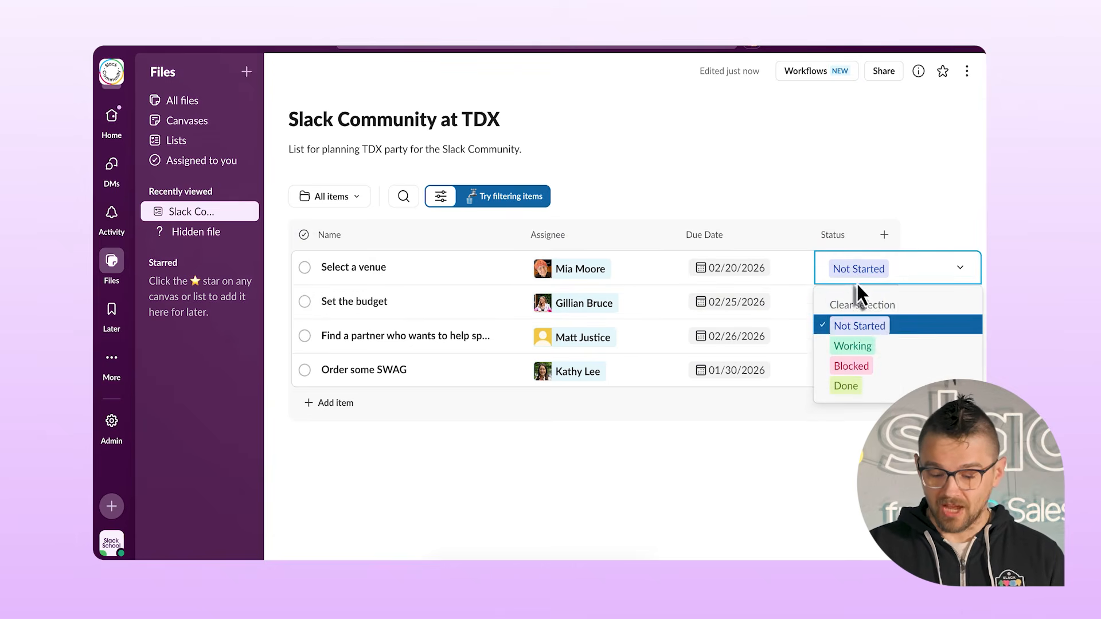
pyautogui.click(863, 370)
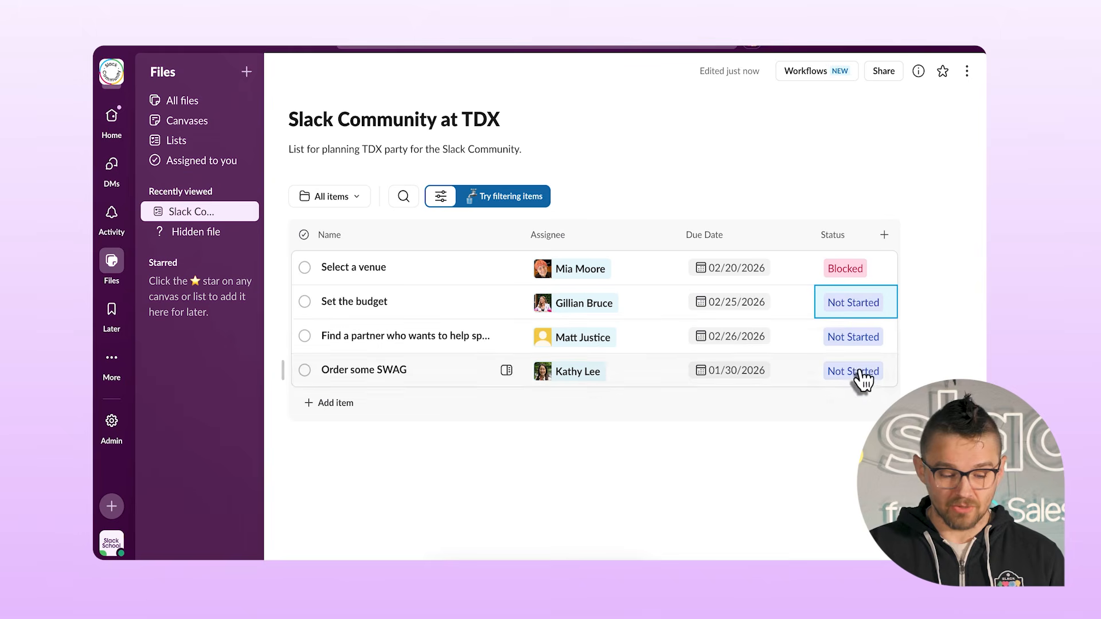
pyautogui.click(858, 372)
pyautogui.click(845, 468)
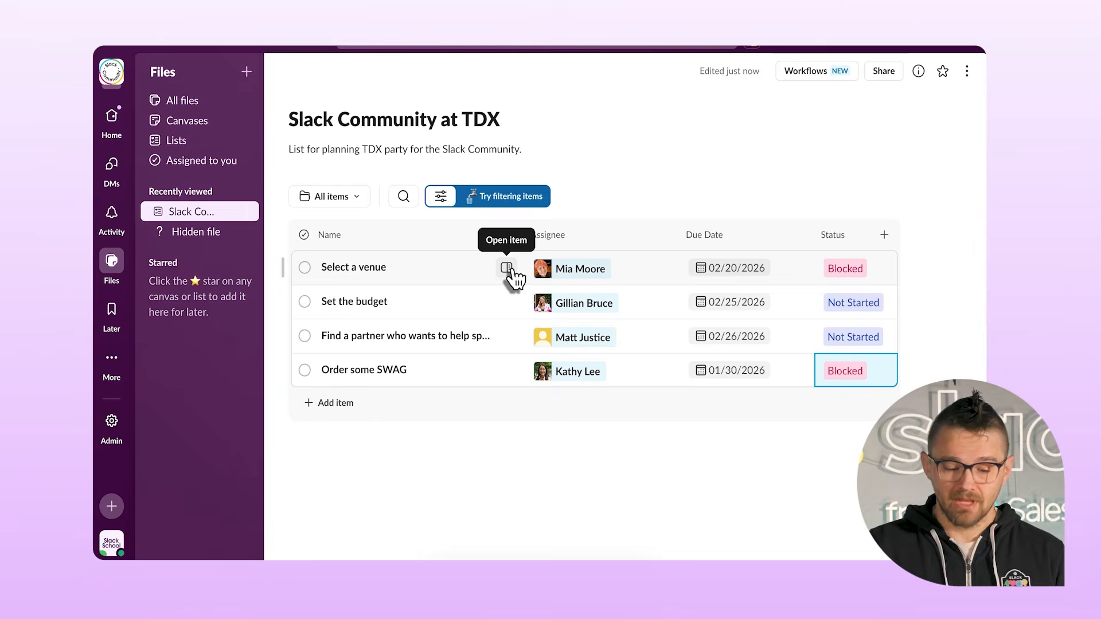
# Post the comment "Blocked due to no budget. :(" in the Select a venue item's thread and close the item details.
pyautogui.click(506, 267)
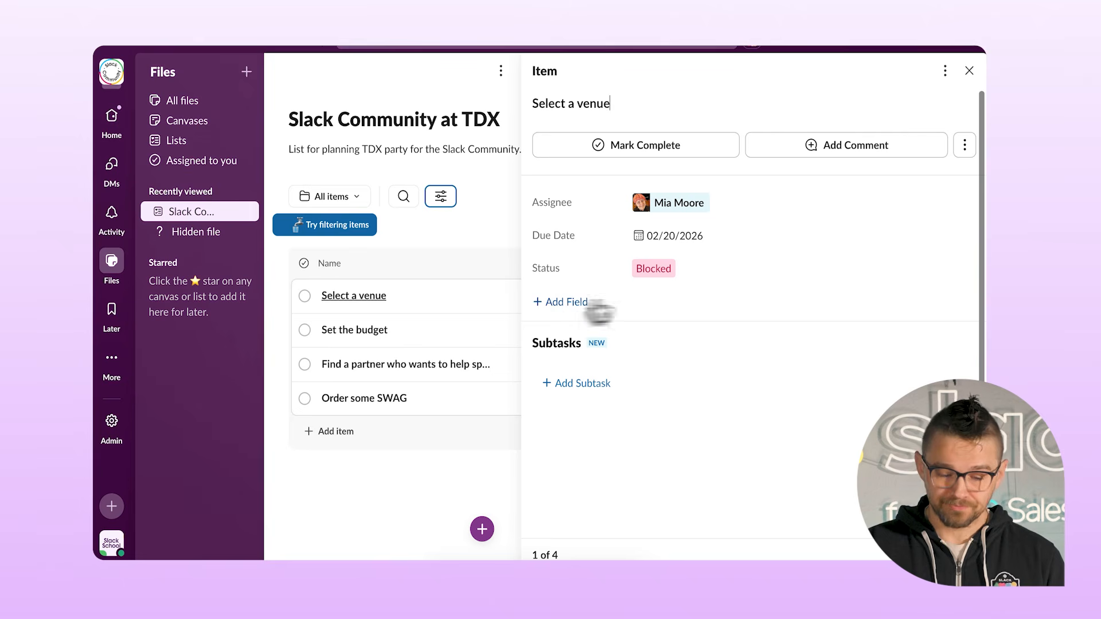
pyautogui.click(868, 146)
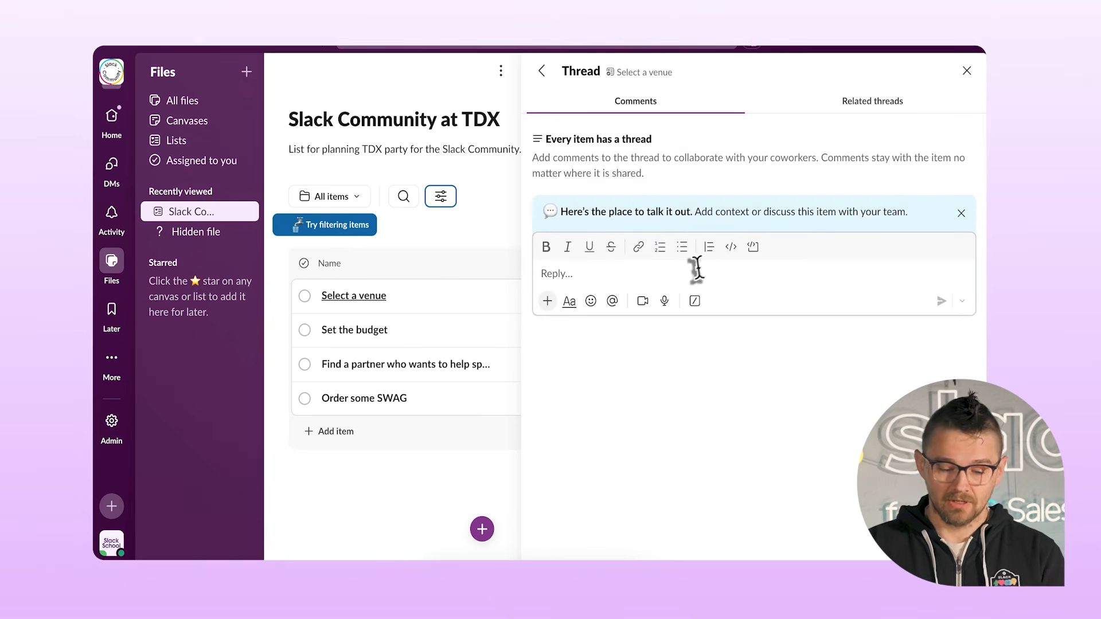
pyautogui.write('Blocked due to')
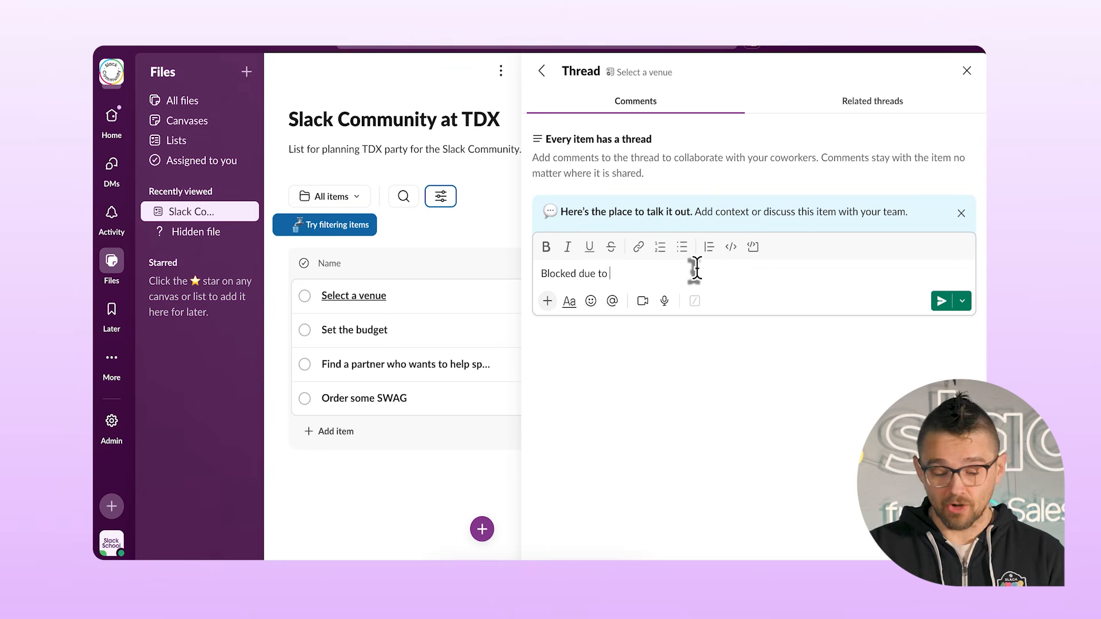
pyautogui.write(' no budget. :(')
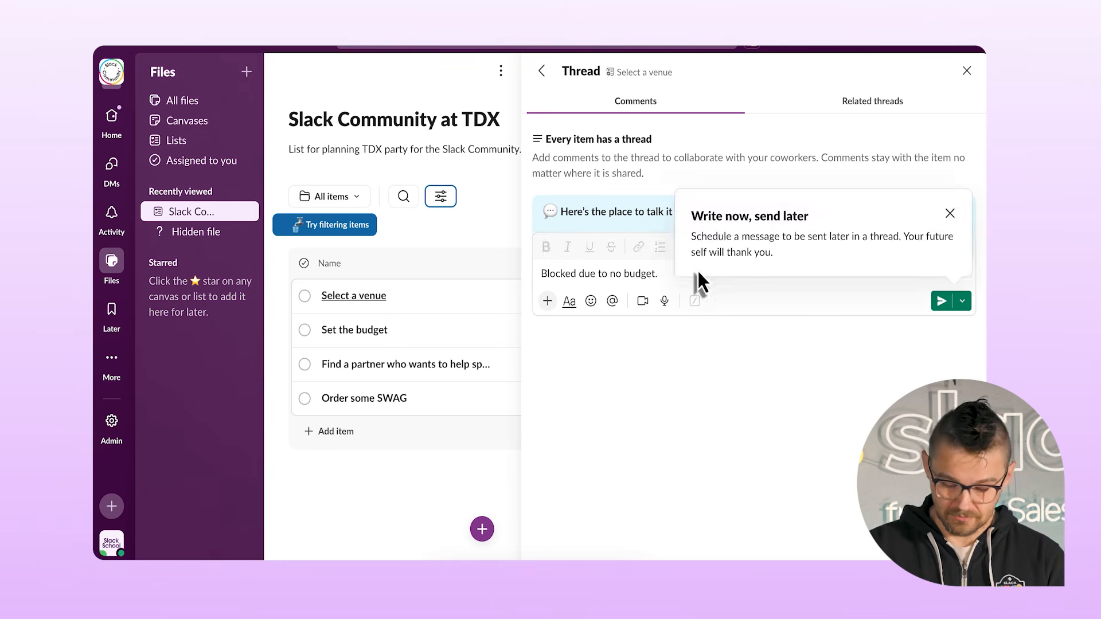
pyautogui.press('Return')
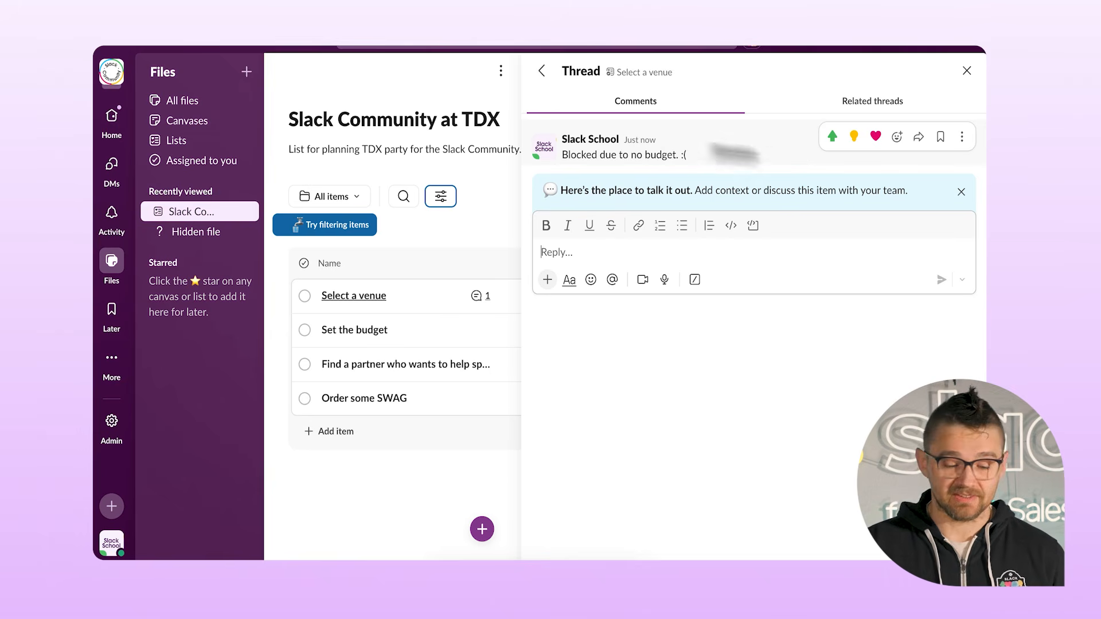
pyautogui.click(541, 71)
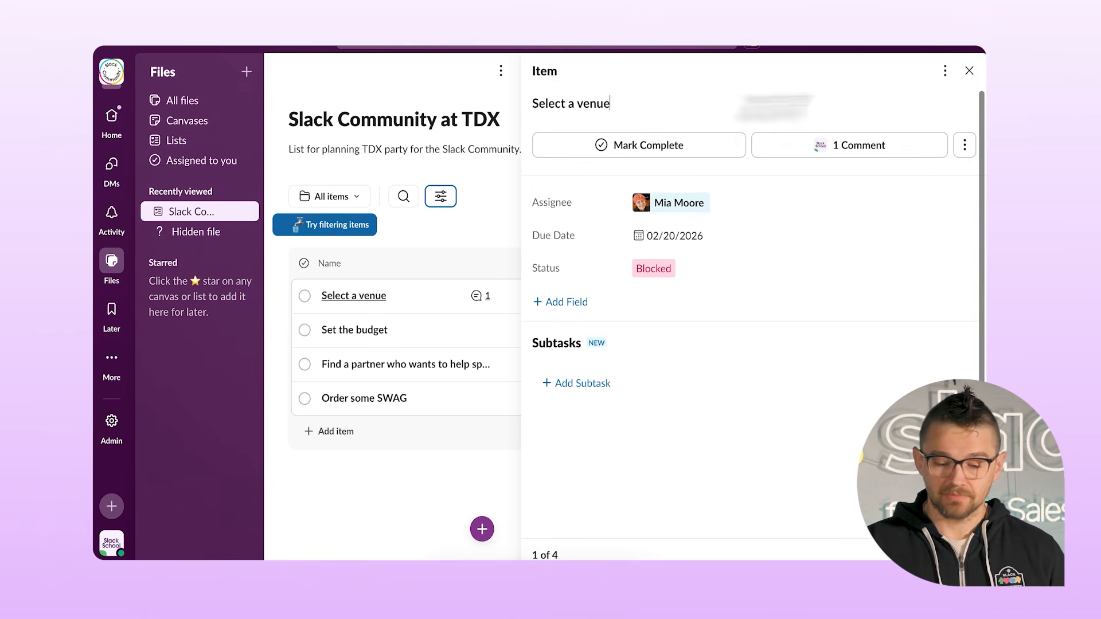
pyautogui.click(969, 70)
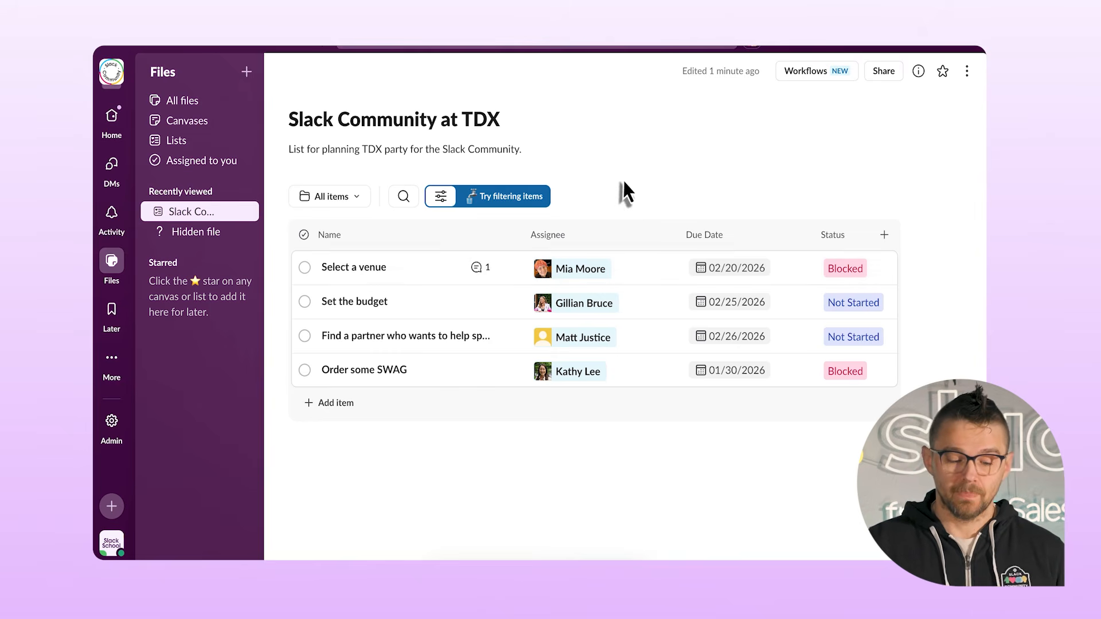
# Try marking the Select a venue and Set the budget tasks complete, and clear both completion marks.
pyautogui.click(505, 268)
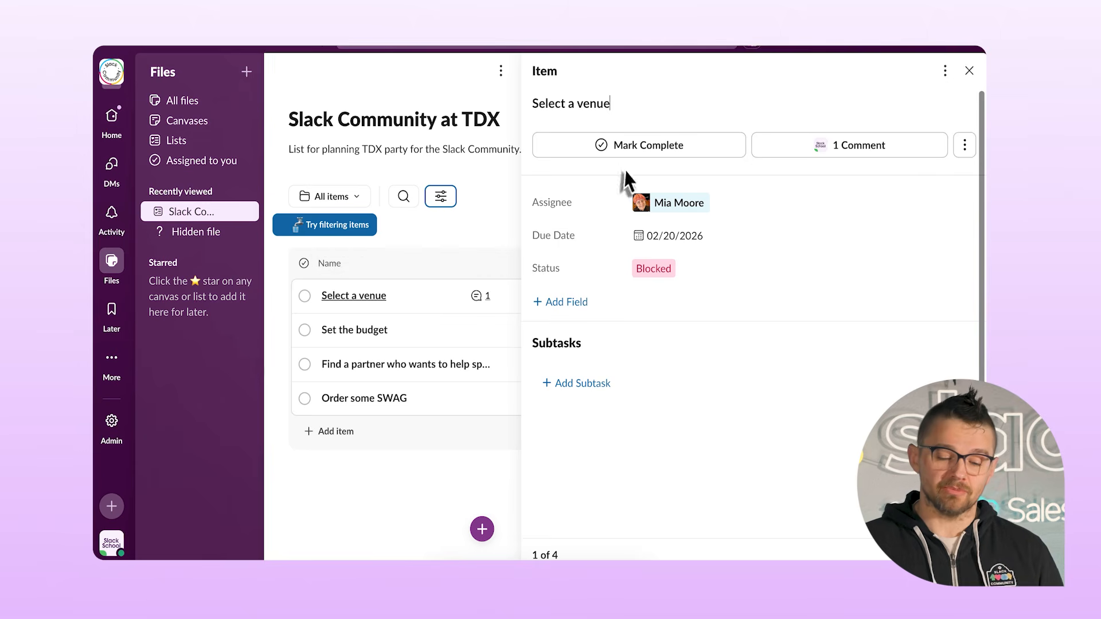
pyautogui.click(671, 150)
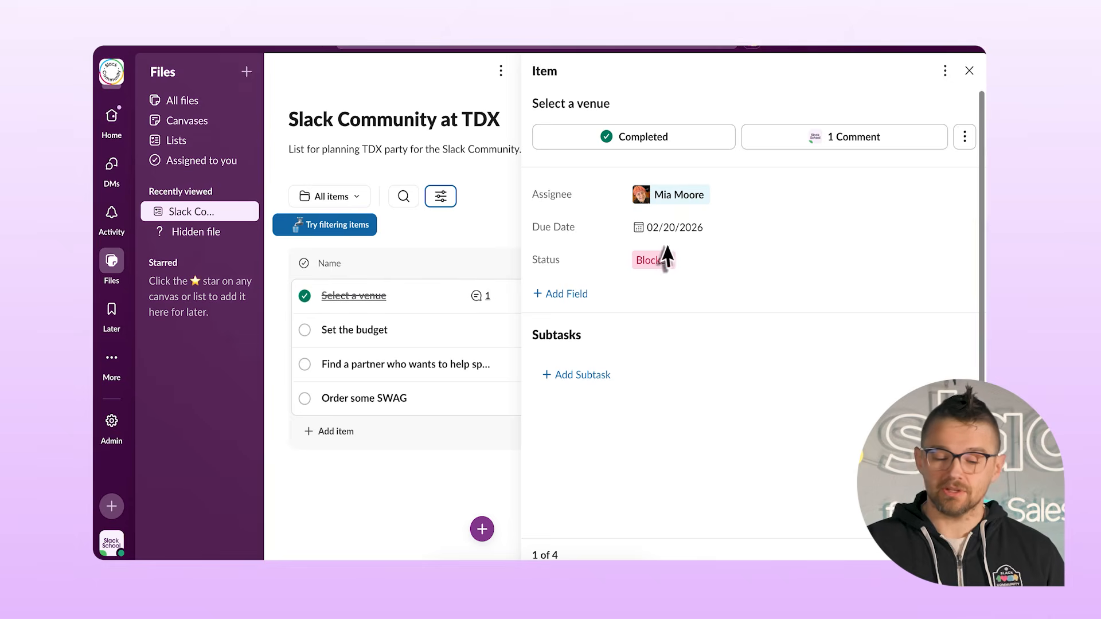
pyautogui.click(969, 71)
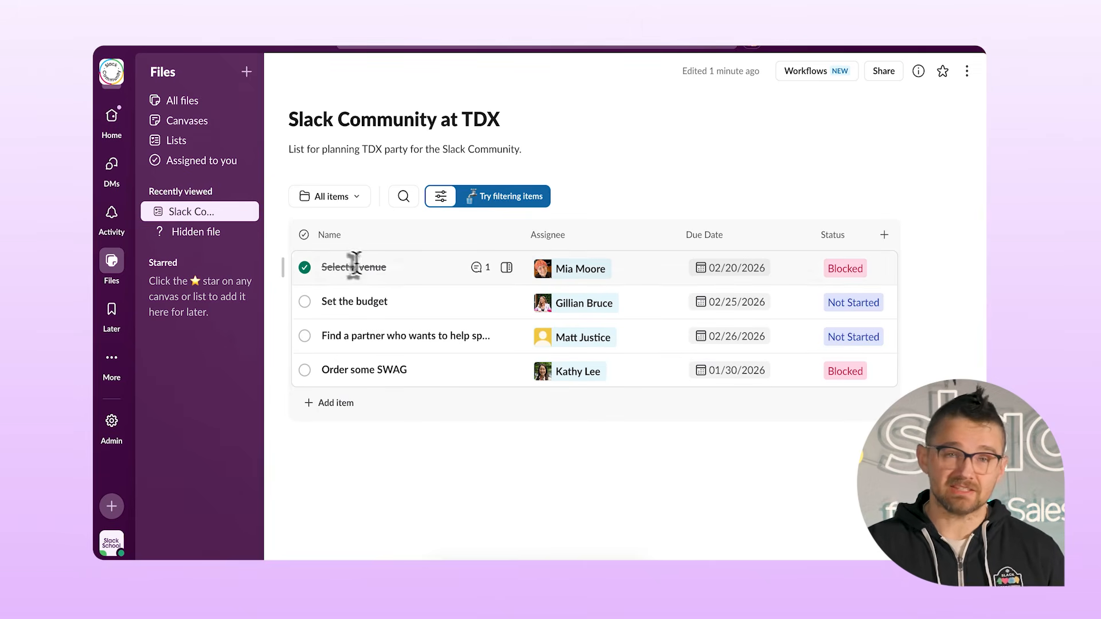
pyautogui.click(304, 268)
pyautogui.click(304, 268)
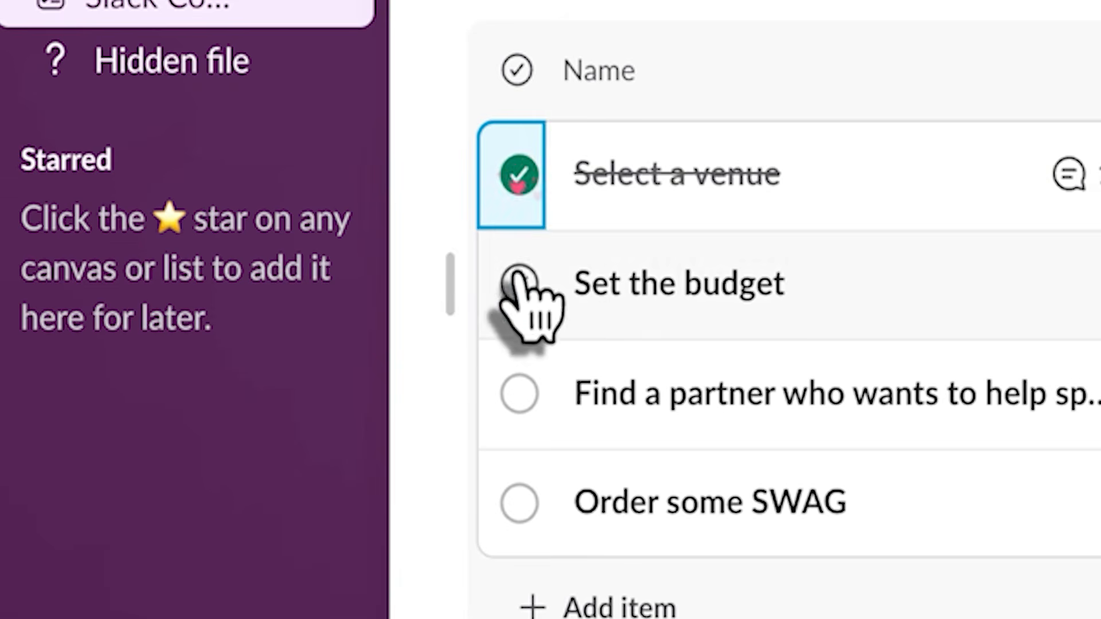
pyautogui.click(304, 301)
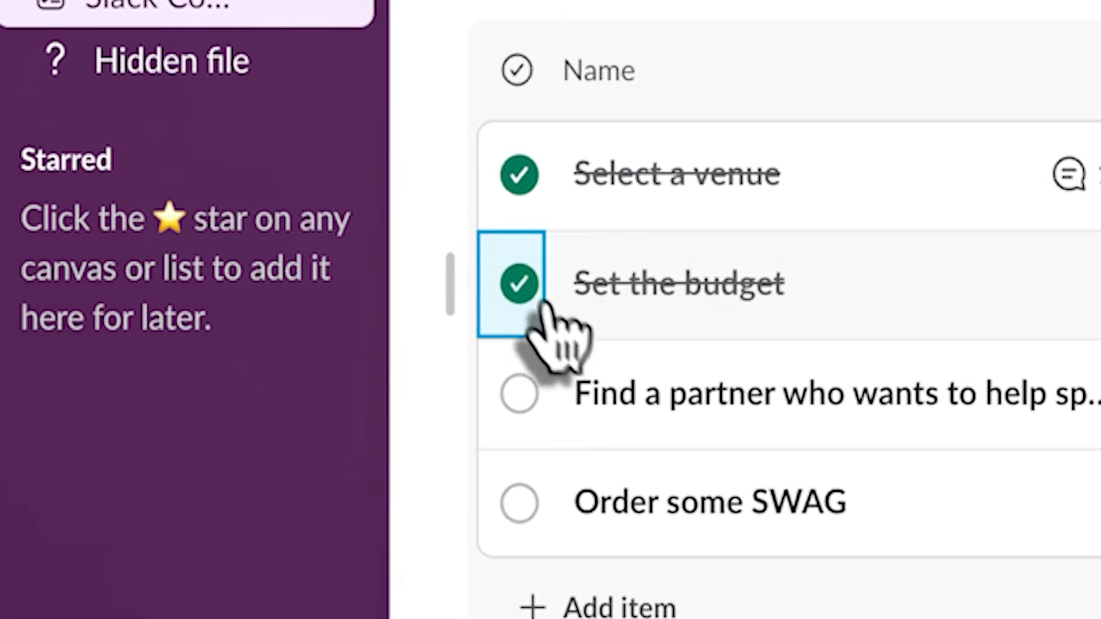
pyautogui.click(519, 174)
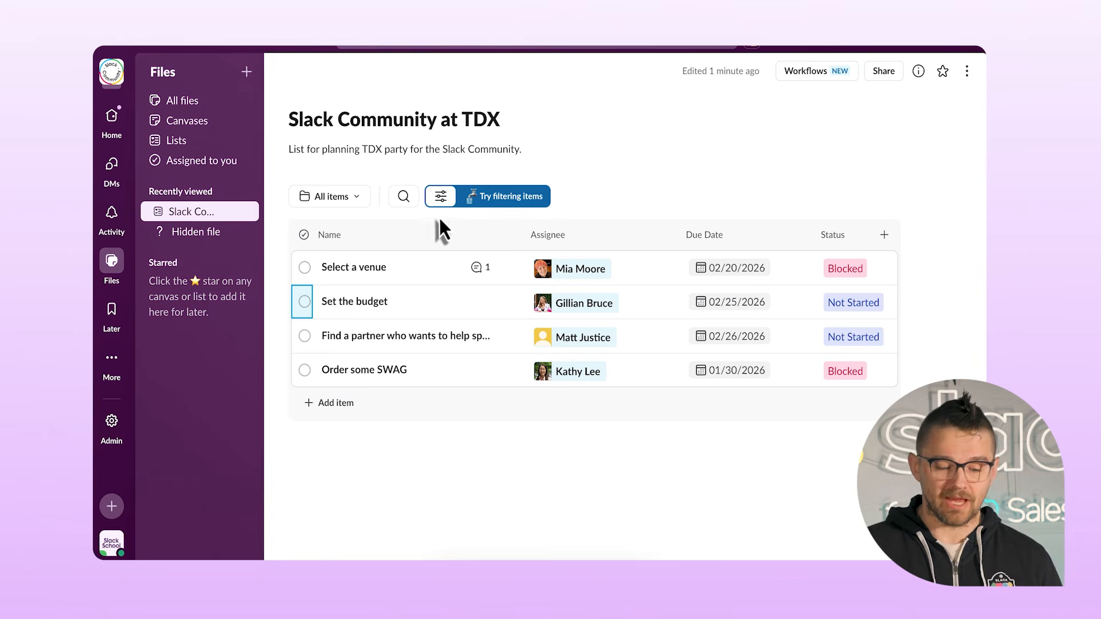
# Search the list for "blo" and clear the search text.
pyautogui.click(408, 199)
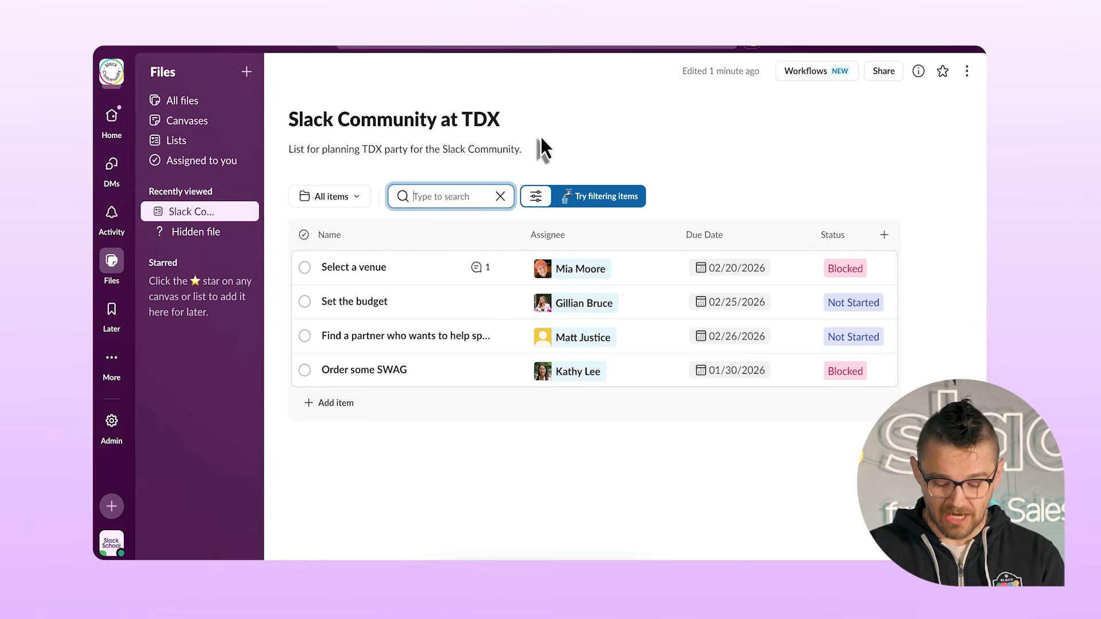
pyautogui.write('blo')
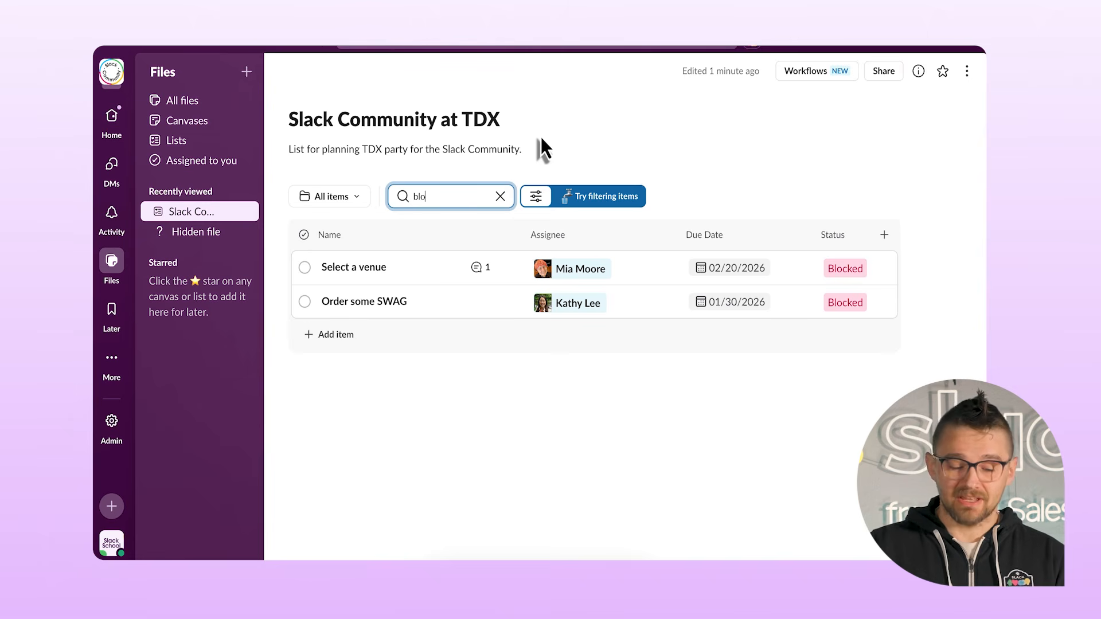
pyautogui.press('BackSpace')
pyautogui.press('BackSpace')
pyautogui.press('BackSpace')
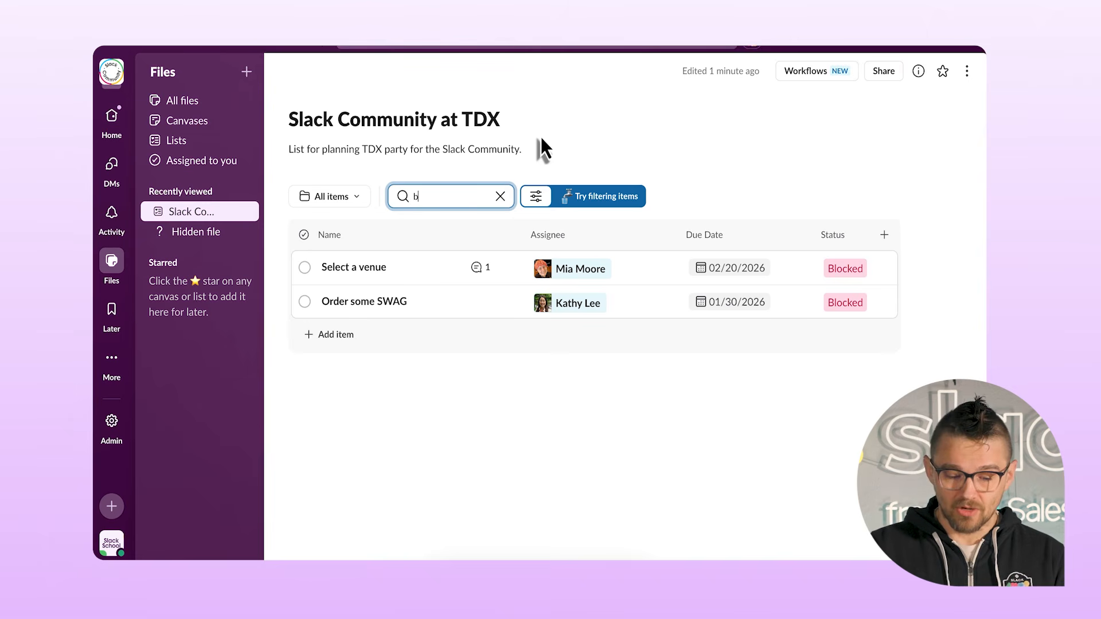
# Search the list for one assignee's name and another person's first name, and close the cleared search.
pyautogui.write('gil')
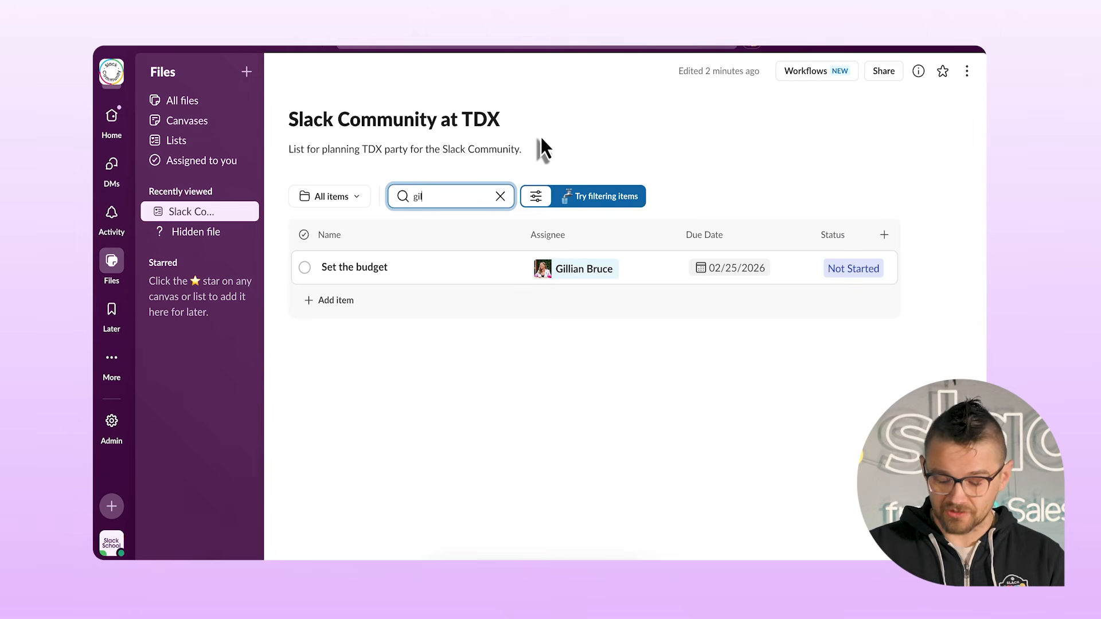
pyautogui.press('BackSpace')
pyautogui.press('BackSpace')
pyautogui.press('BackSpace')
pyautogui.write('mike')
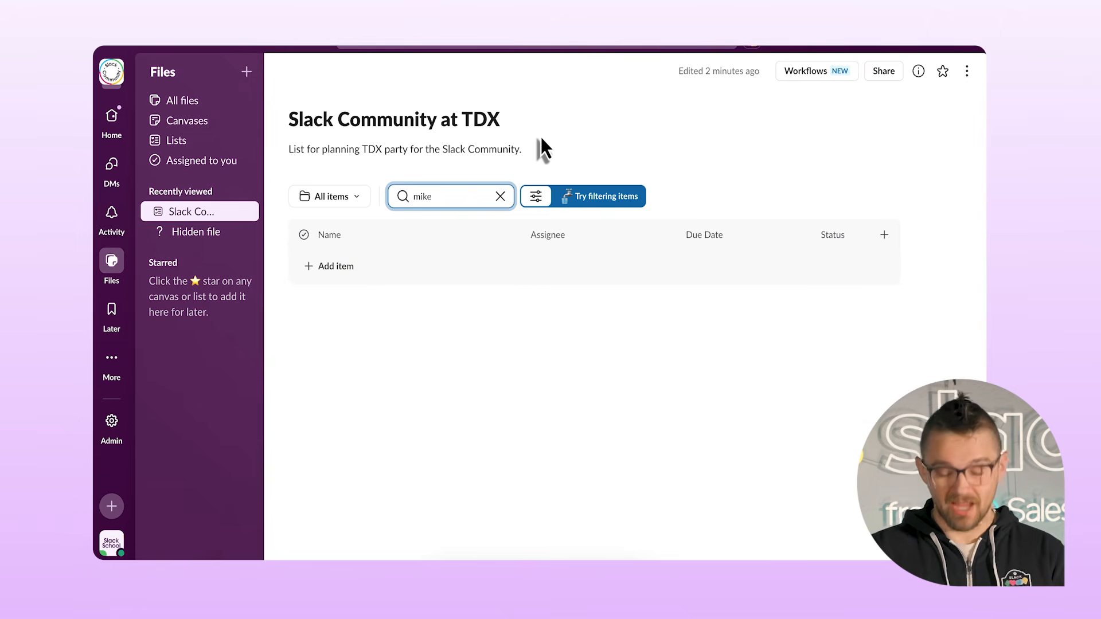
pyautogui.press('BackSpace')
pyautogui.press('BackSpace')
pyautogui.press('BackSpace')
pyautogui.press('BackSpace')
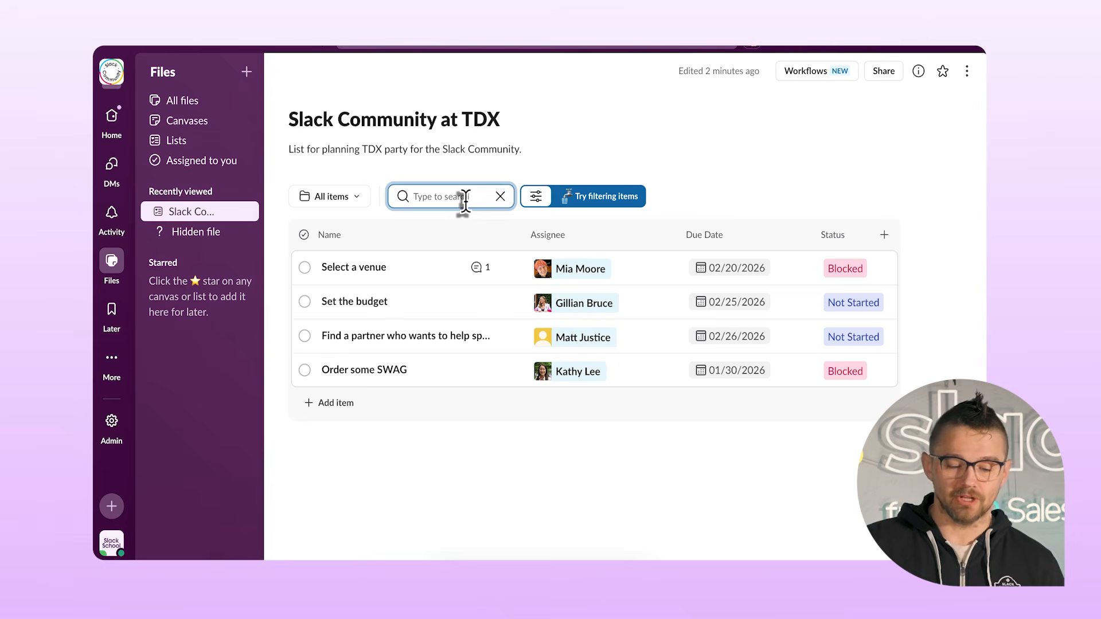
pyautogui.click(548, 170)
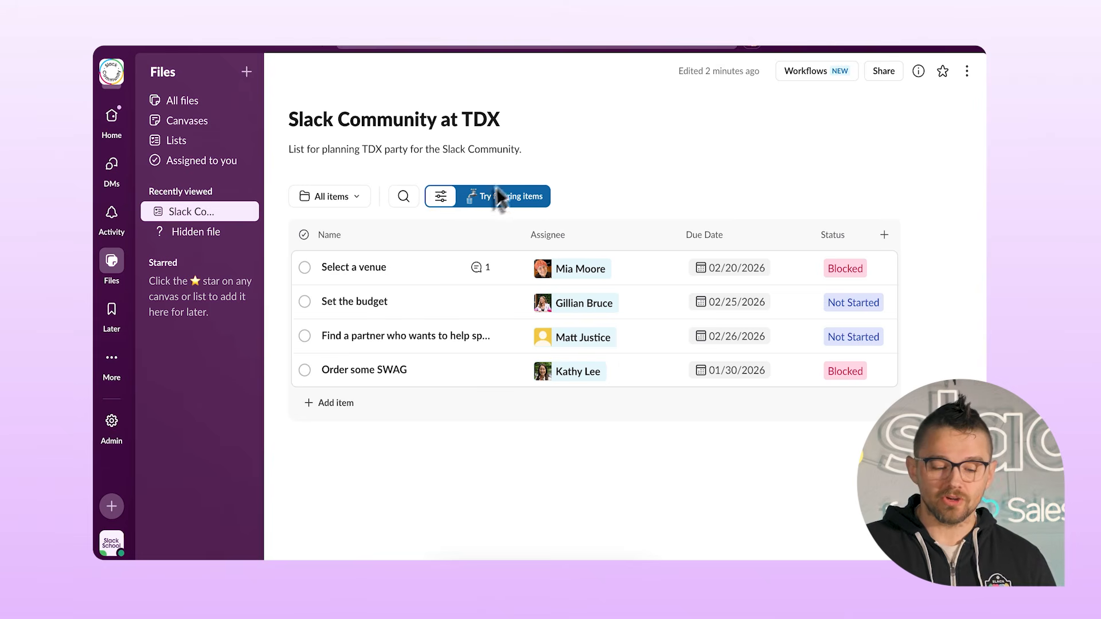
pyautogui.click(446, 202)
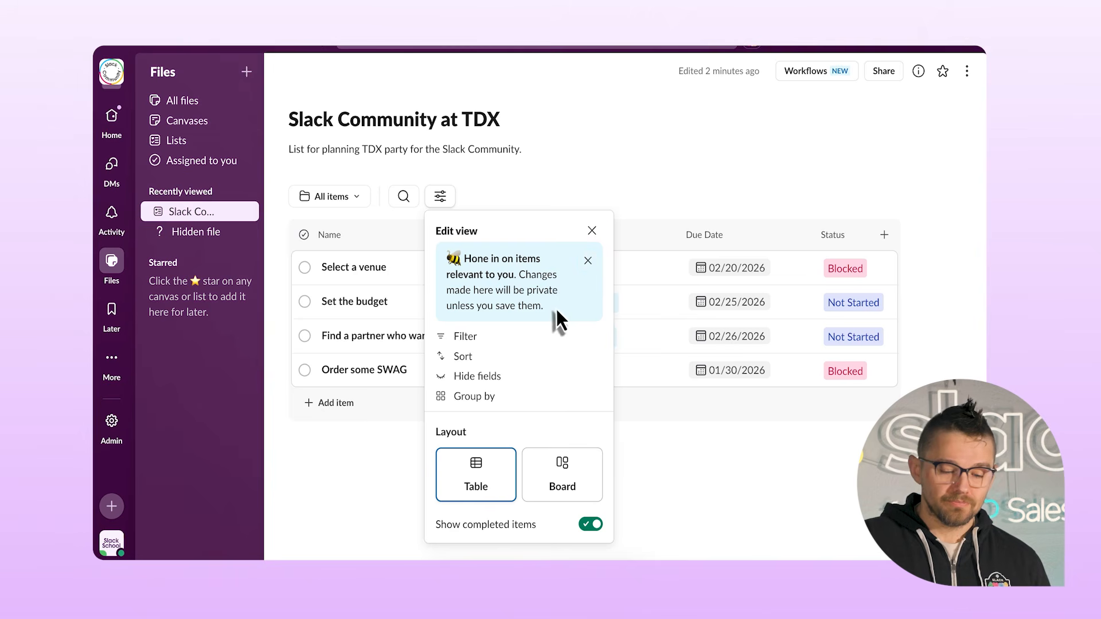
pyautogui.click(483, 338)
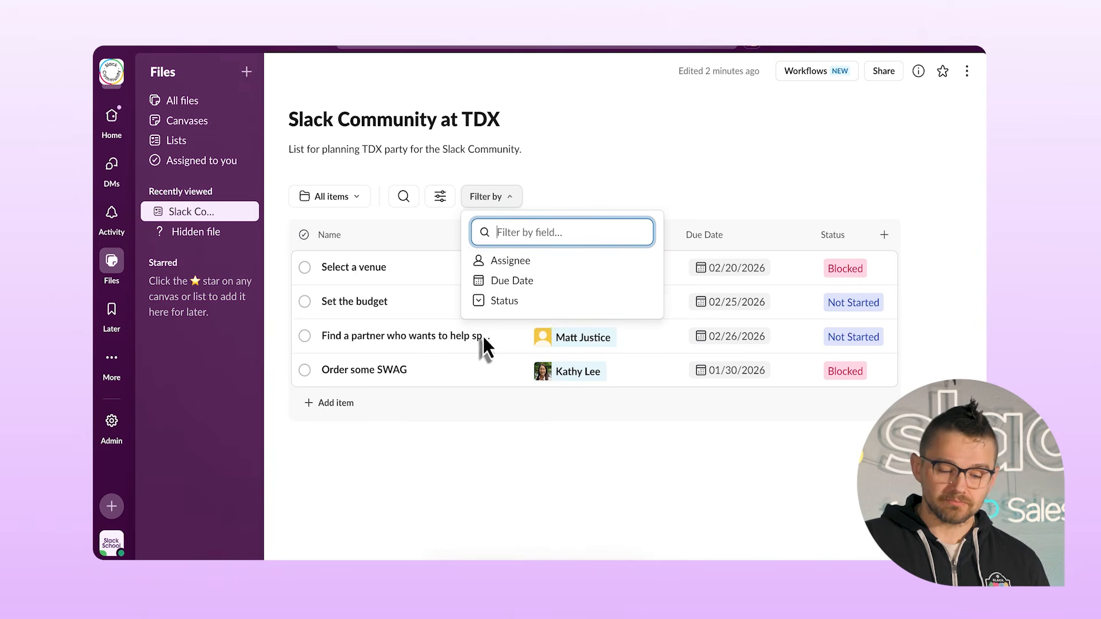
pyautogui.click(537, 284)
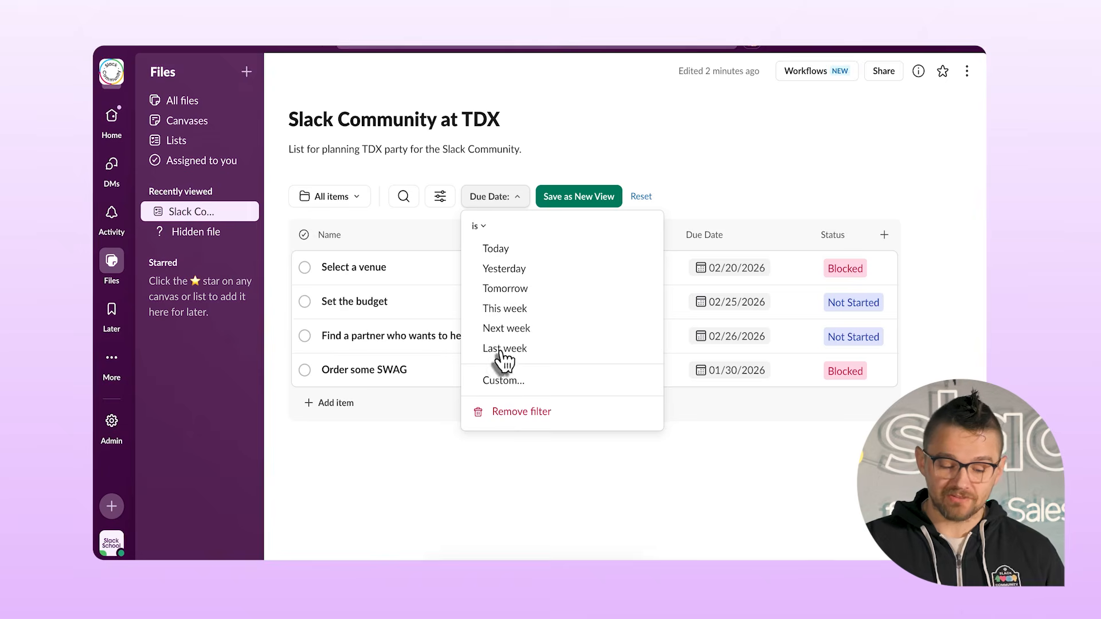
pyautogui.click(501, 382)
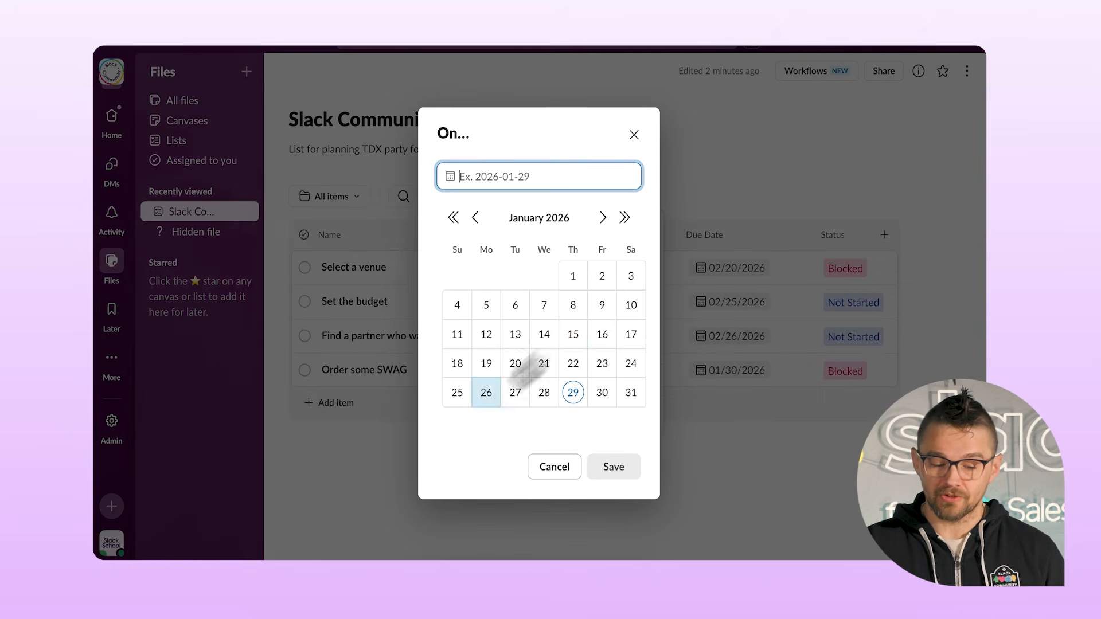
pyautogui.click(561, 468)
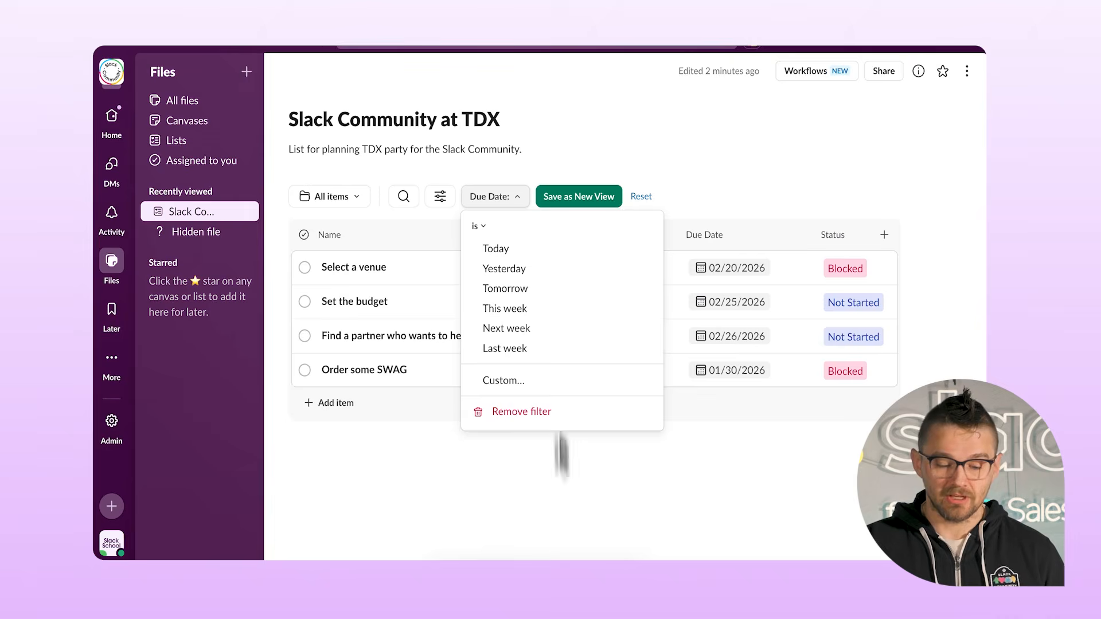
pyautogui.click(497, 203)
# Filter the list by Status to include only Blocked items.
pyautogui.click(442, 196)
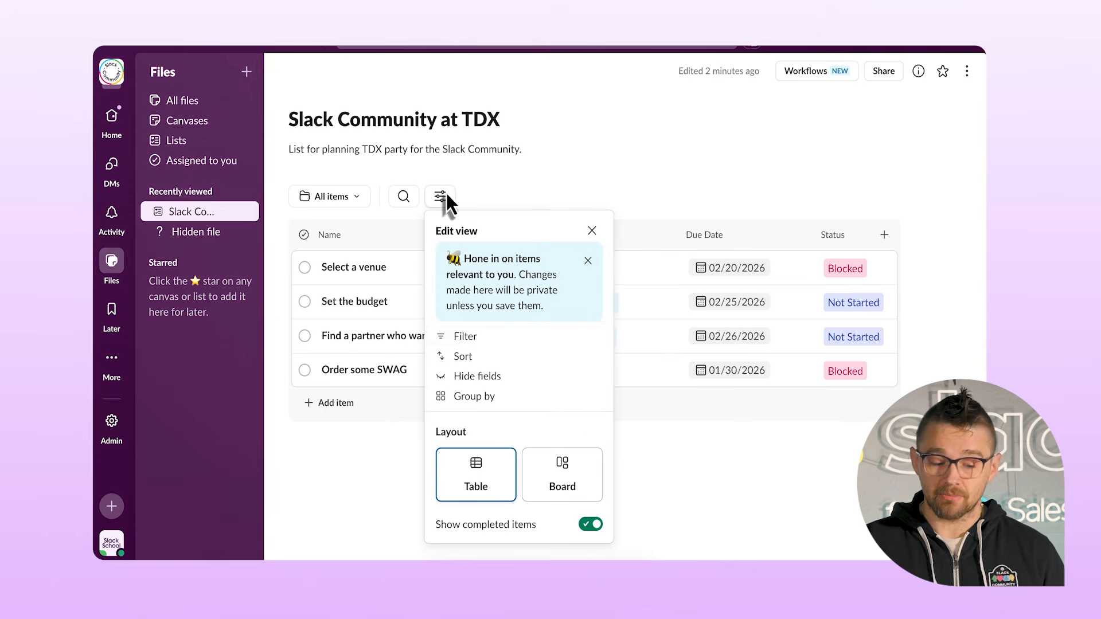
pyautogui.click(477, 338)
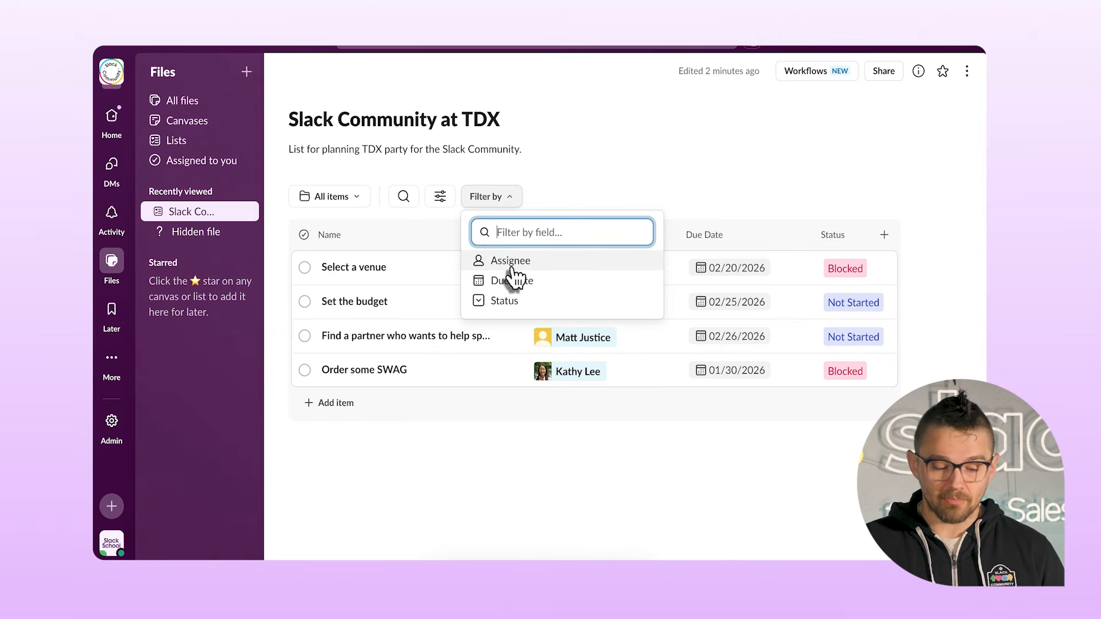
pyautogui.click(507, 302)
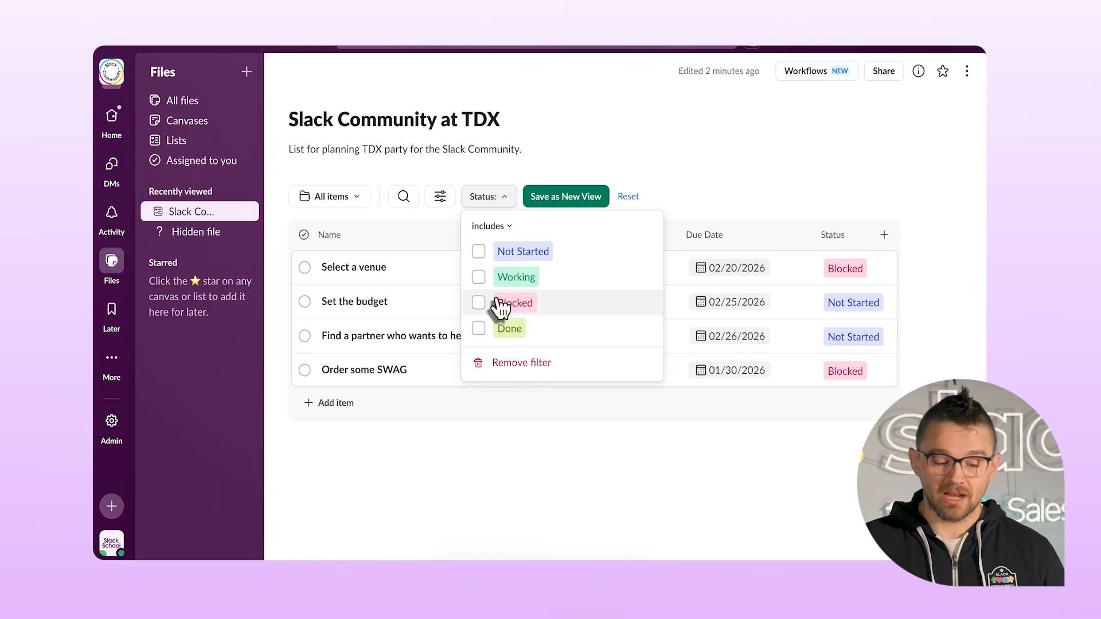
pyautogui.click(479, 303)
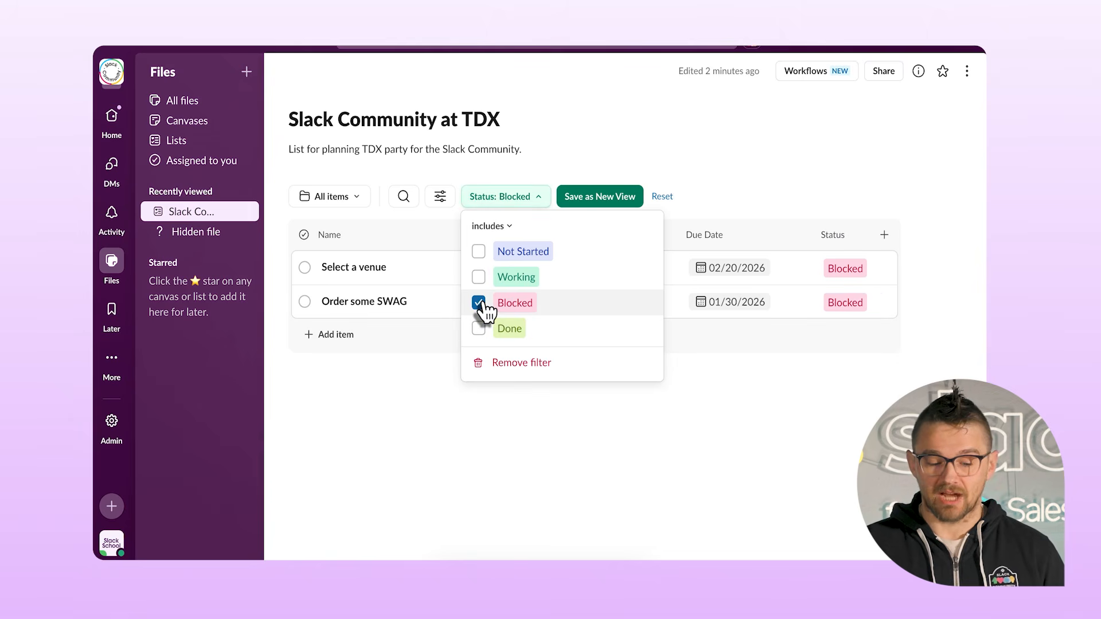
pyautogui.click(549, 177)
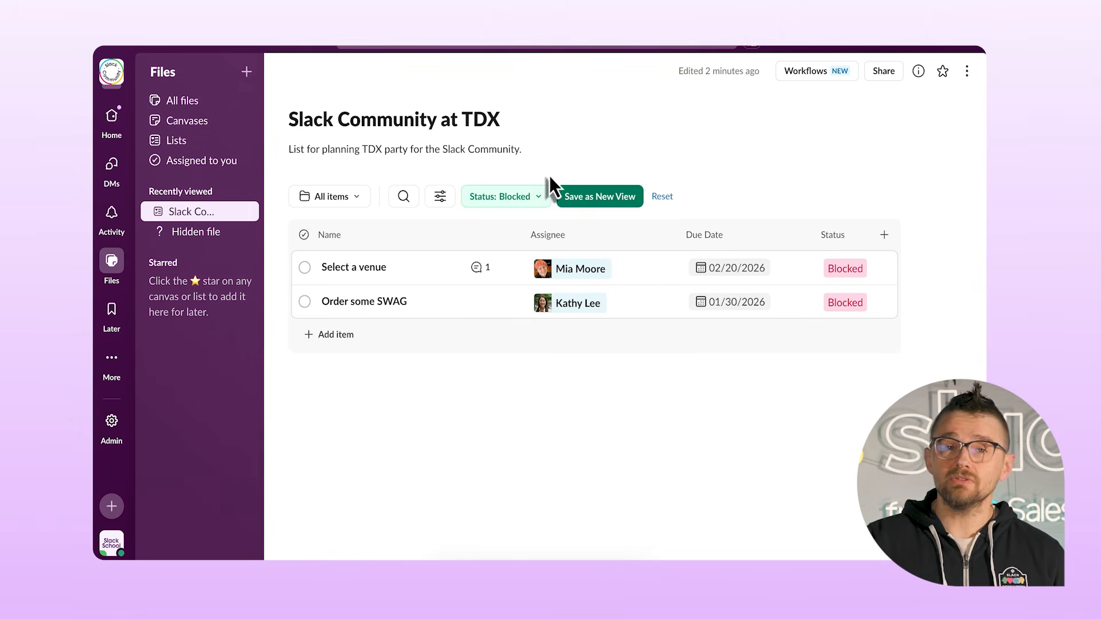
# Save the filtered list as a new view named Blocked.
pyautogui.click(589, 201)
pyautogui.write('B')
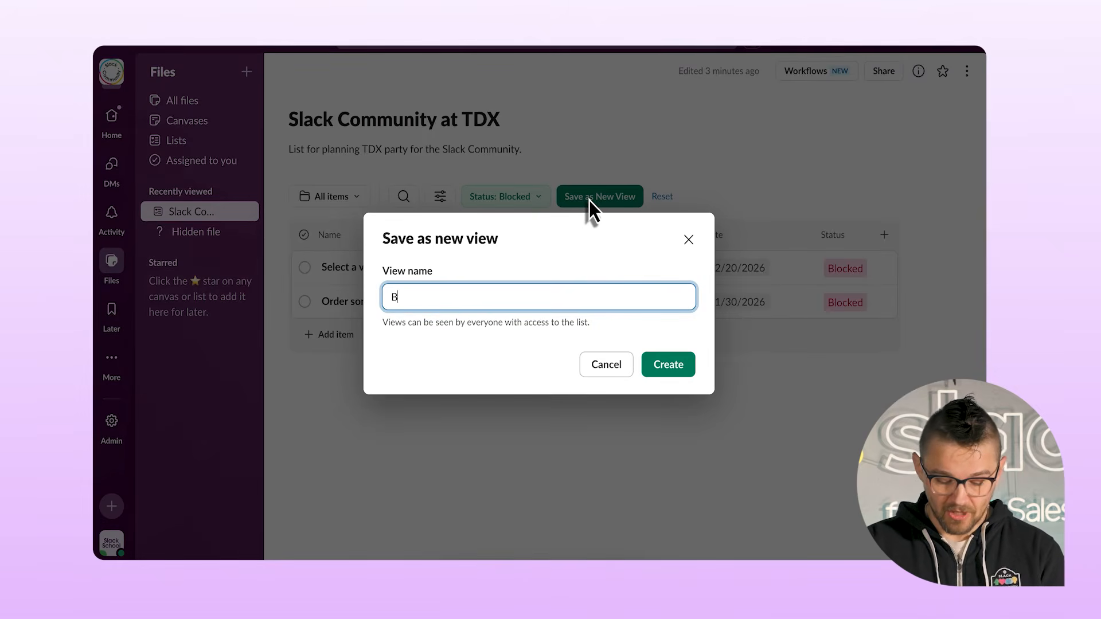
pyautogui.write('locked')
pyautogui.click(672, 361)
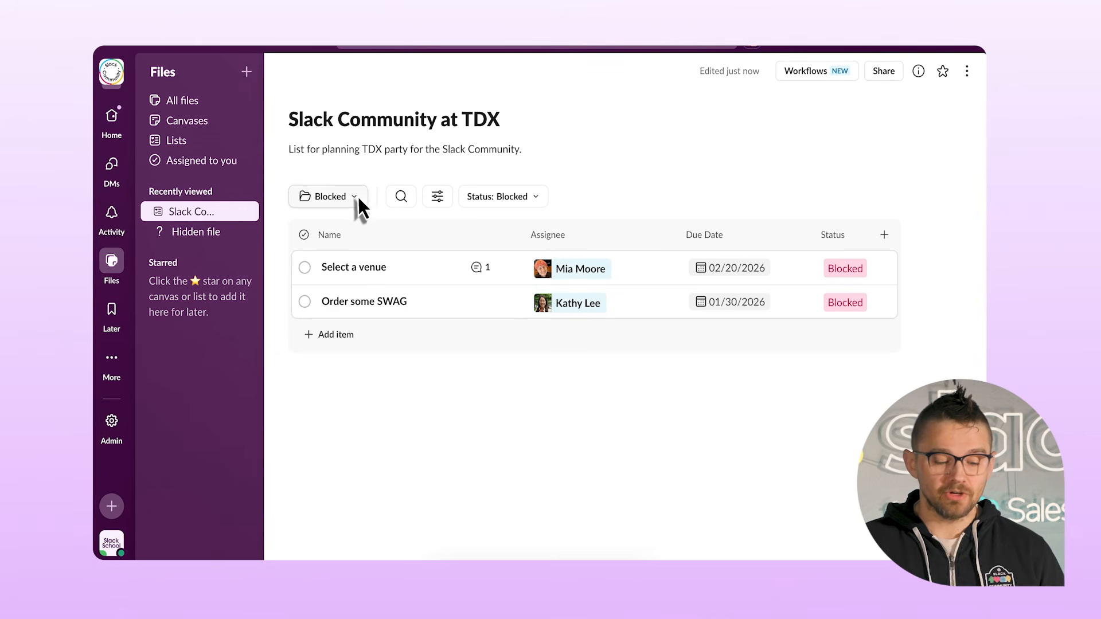
# Switch the list to the All items view and sort it by Due Date in ascending order.
pyautogui.click(356, 197)
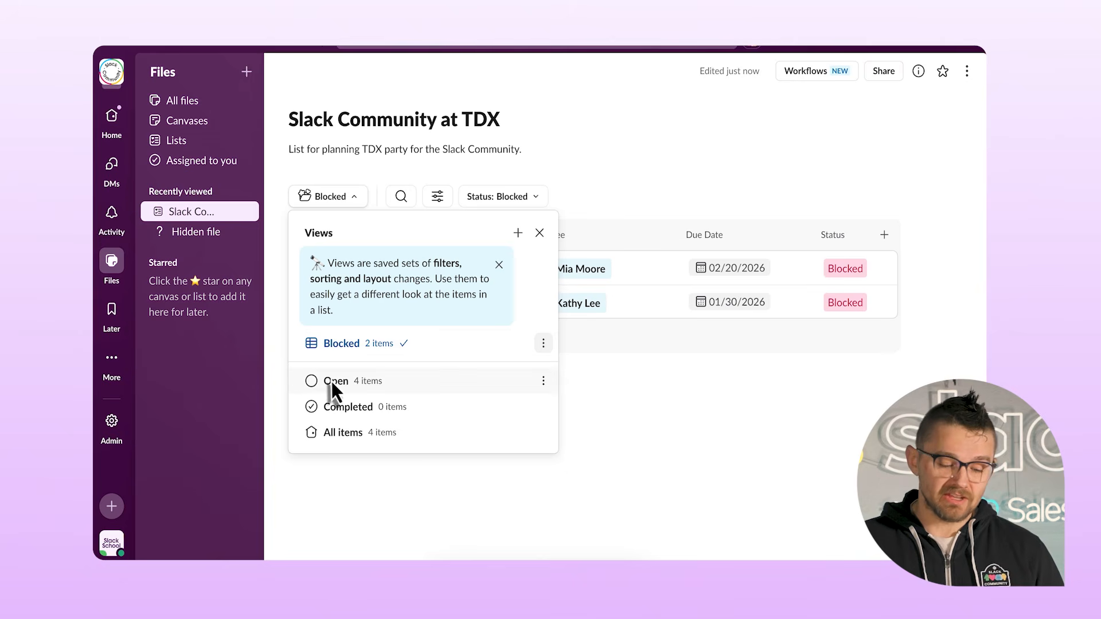
pyautogui.click(344, 432)
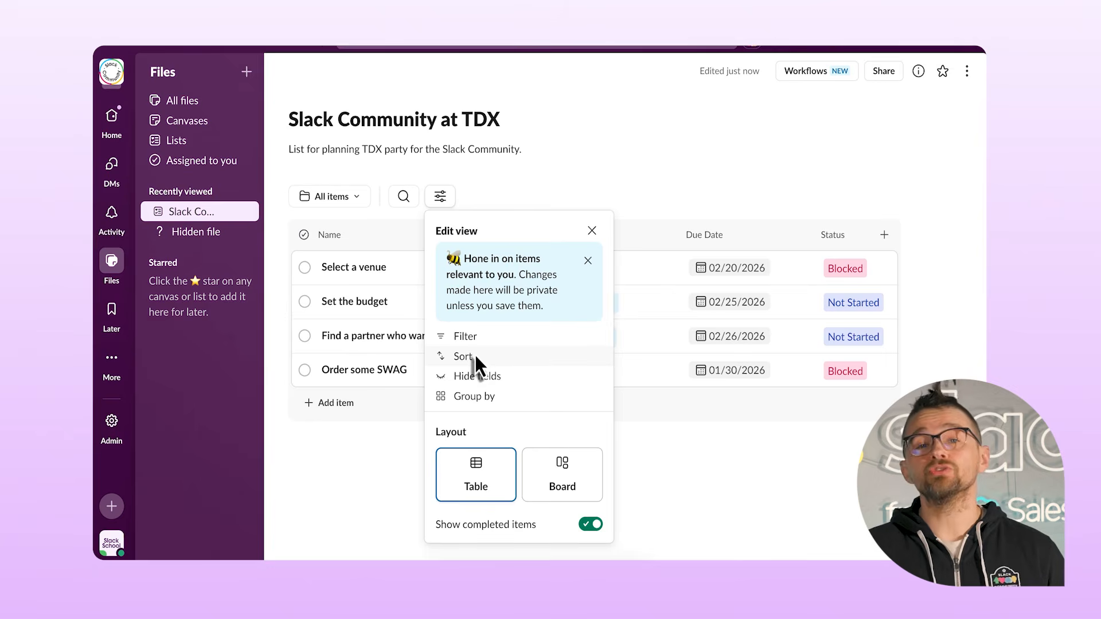
pyautogui.click(474, 356)
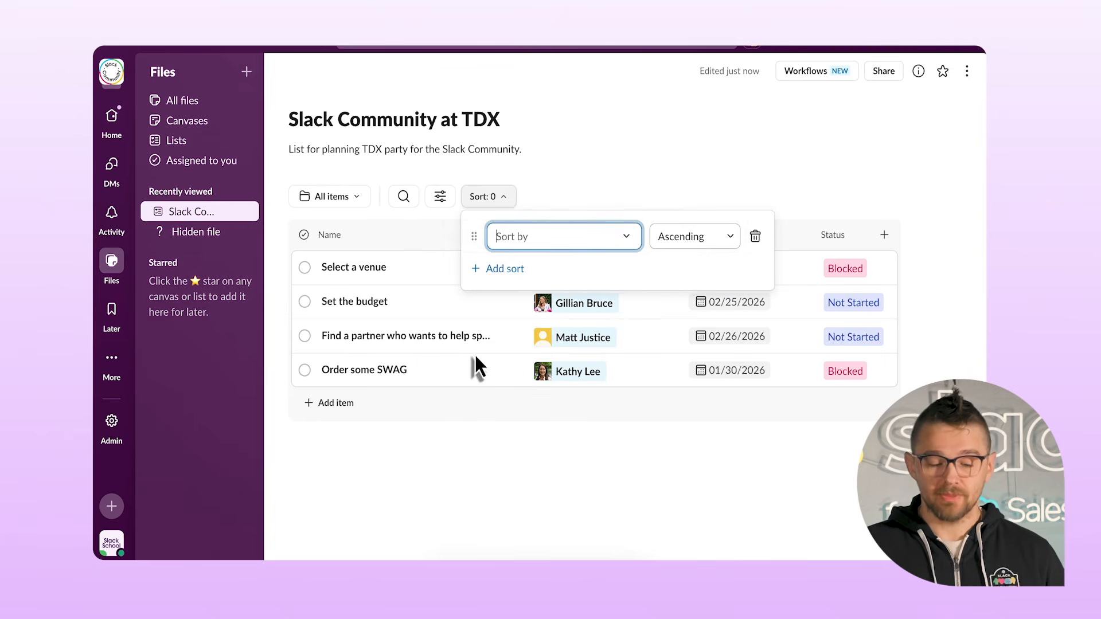
pyautogui.click(631, 236)
pyautogui.click(573, 321)
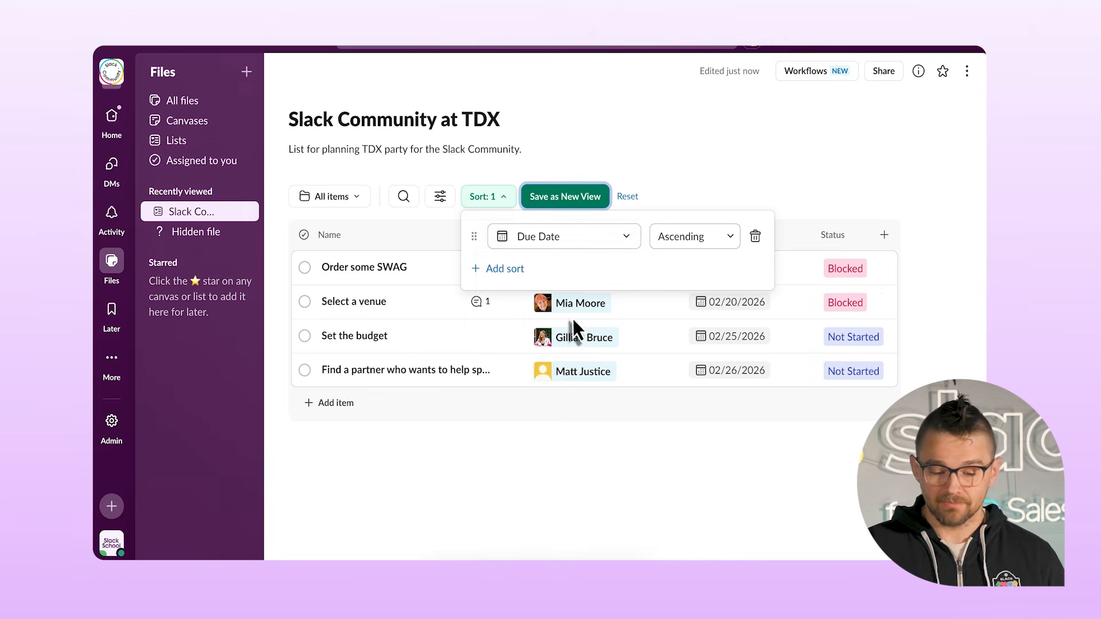
pyautogui.click(700, 235)
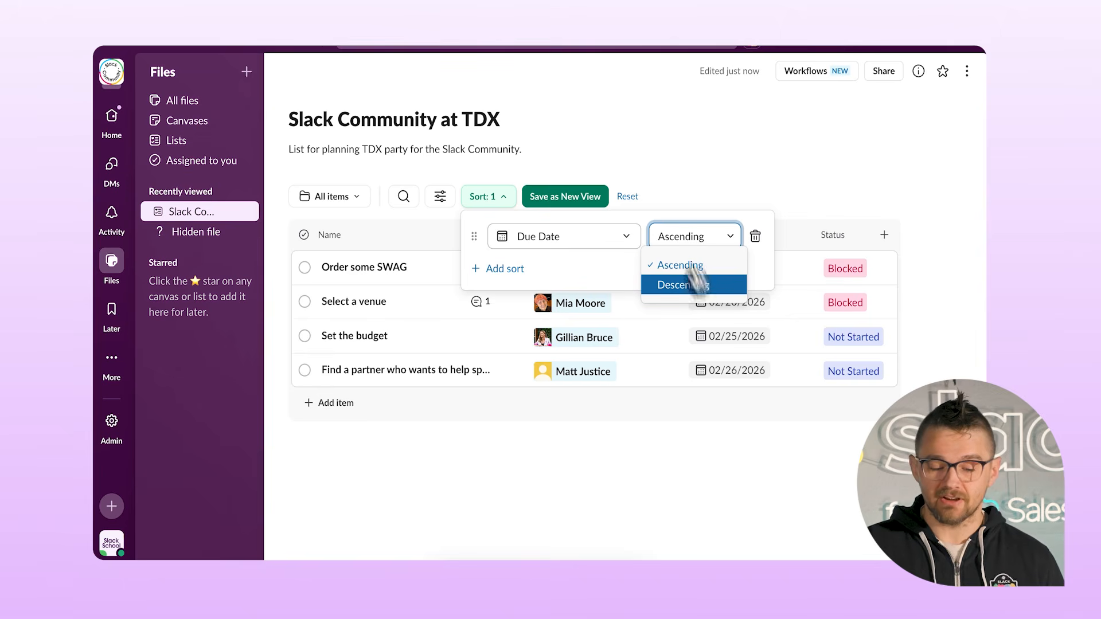
pyautogui.click(666, 201)
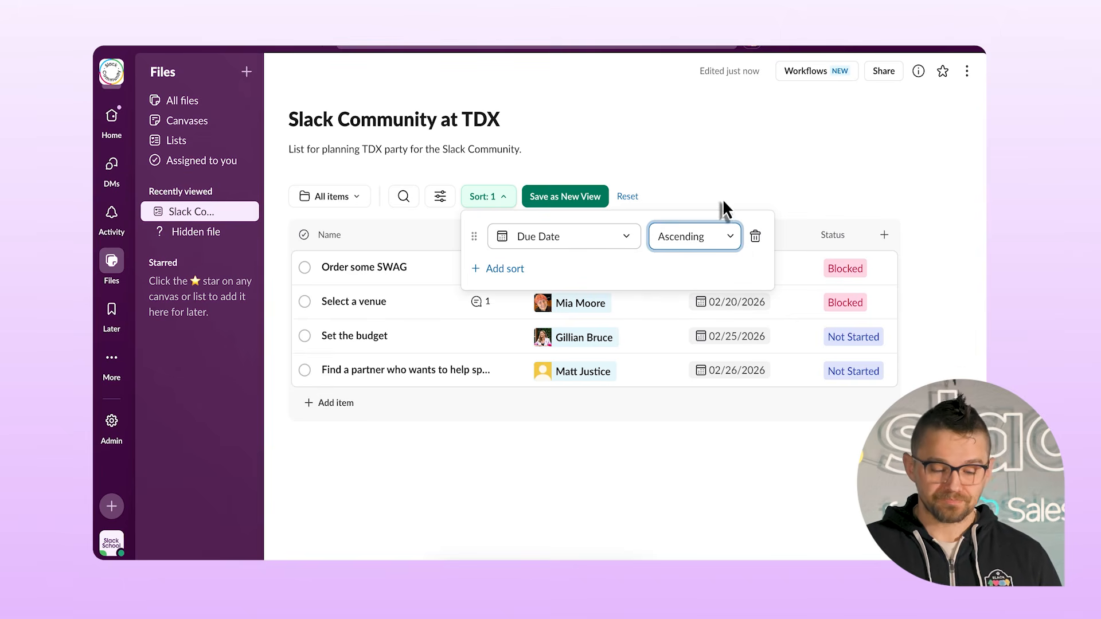
pyautogui.click(723, 201)
# Save the sorted list as a new view named "blocked Sorted".
pyautogui.click(590, 201)
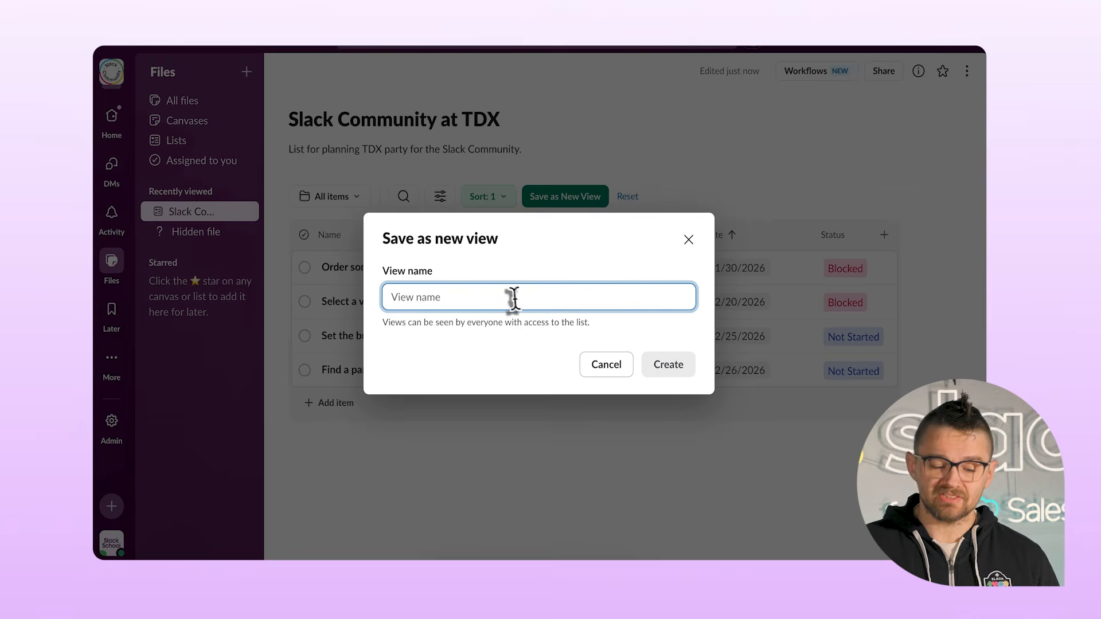
pyautogui.write('blocked Sorted')
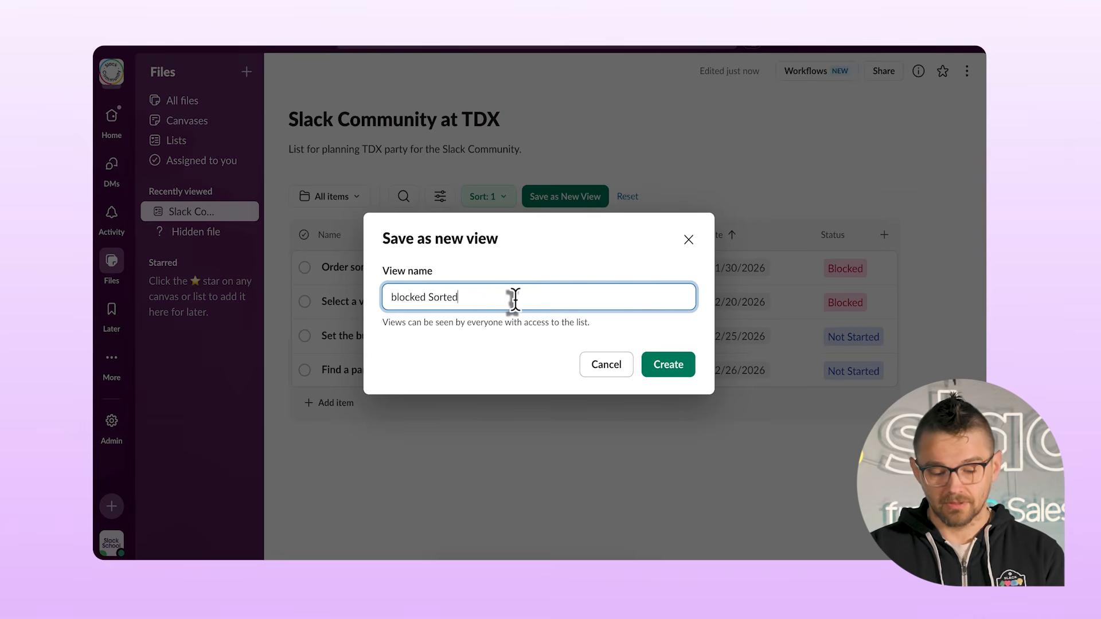
pyautogui.click(656, 371)
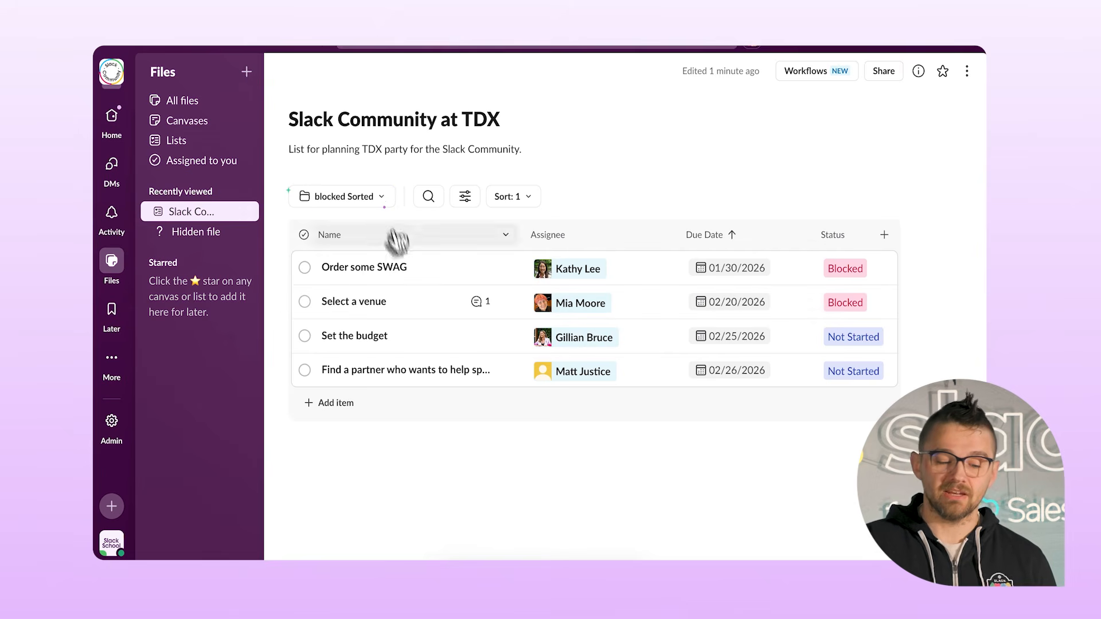
# Return to the All items view, group the items by Status and look through the groups.
pyautogui.click(376, 200)
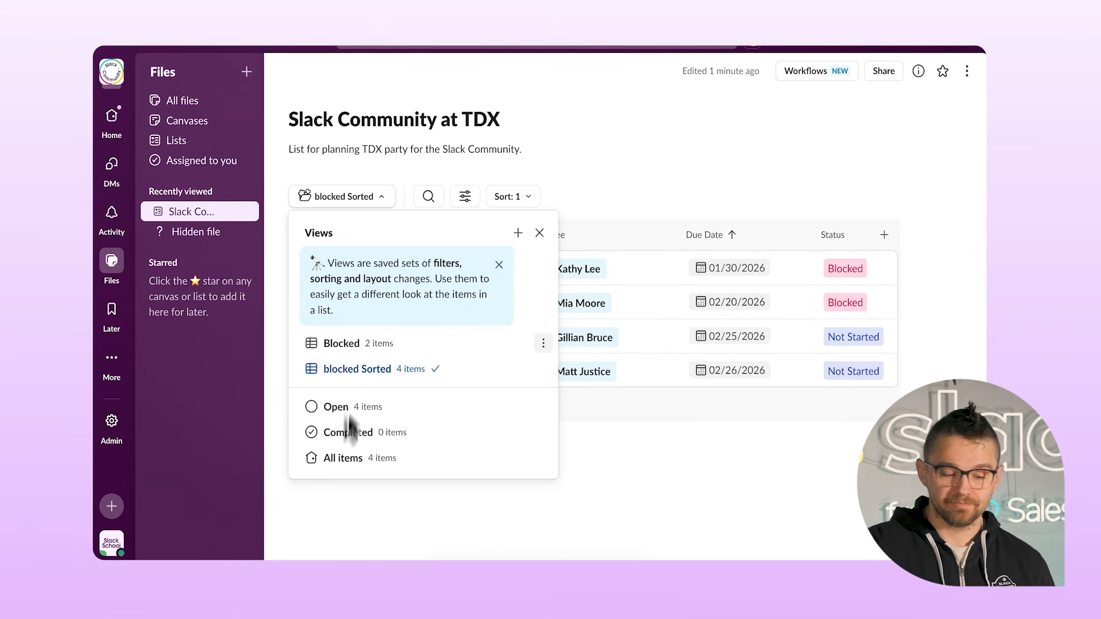
pyautogui.click(344, 457)
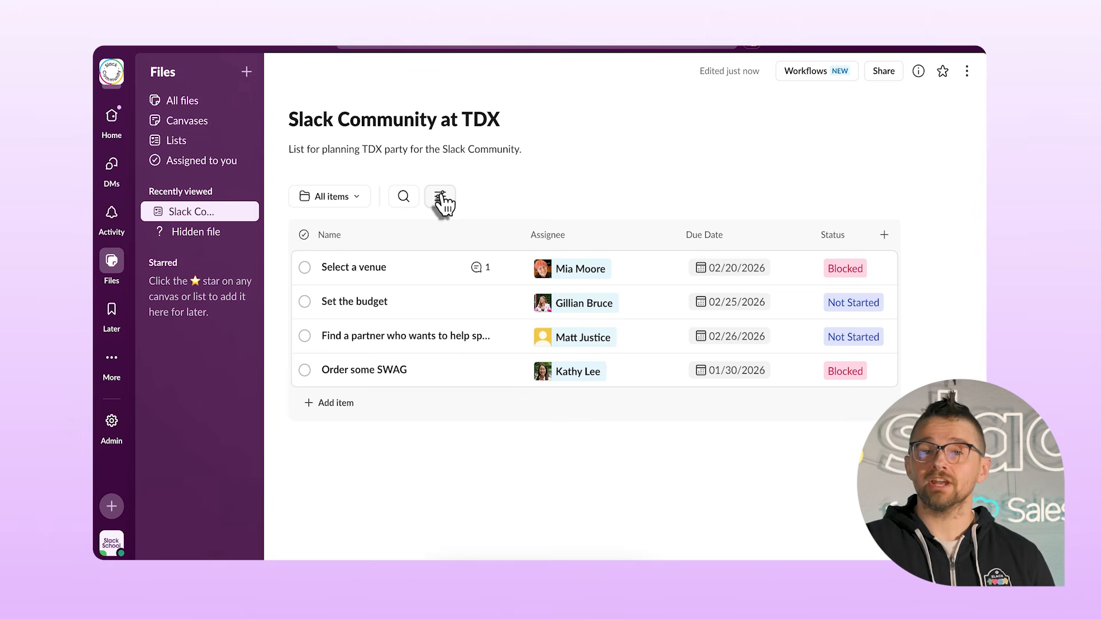
pyautogui.click(440, 197)
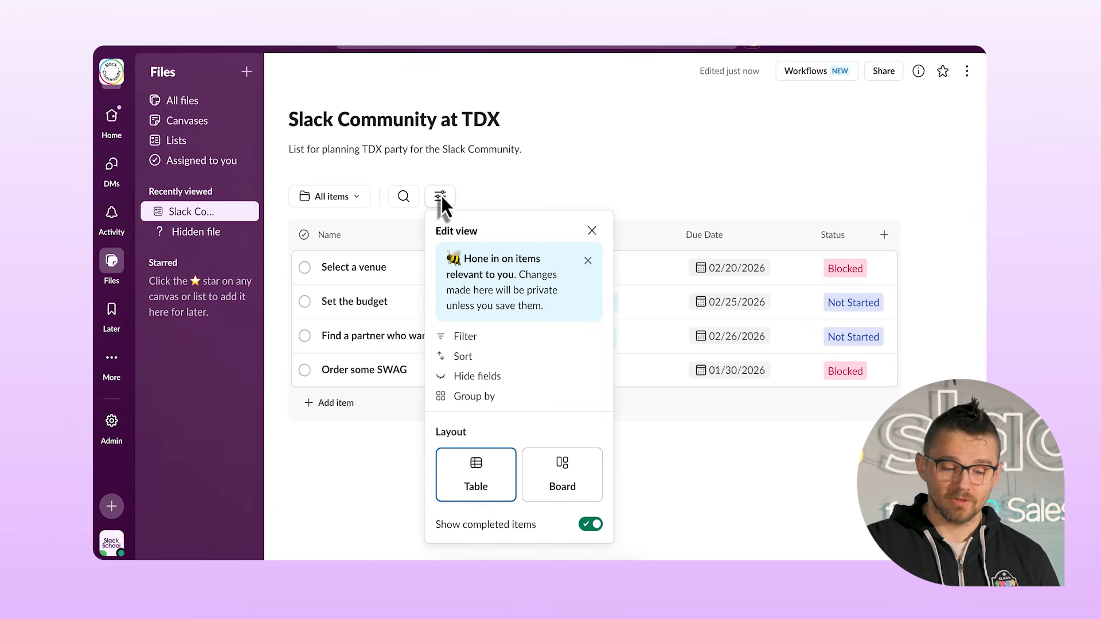
pyautogui.click(485, 396)
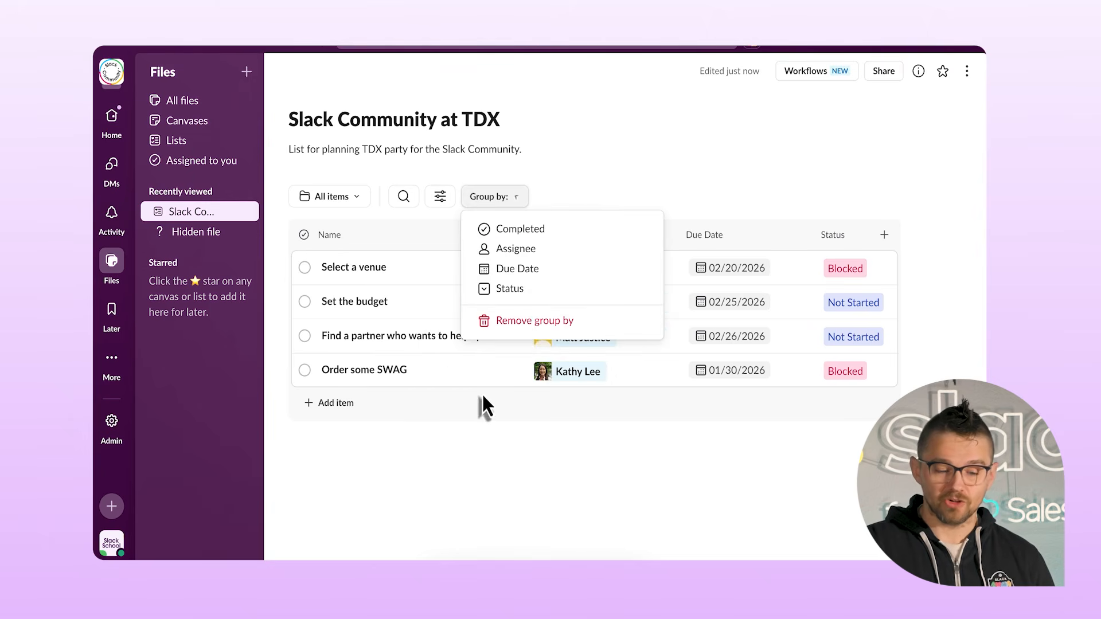
pyautogui.click(547, 288)
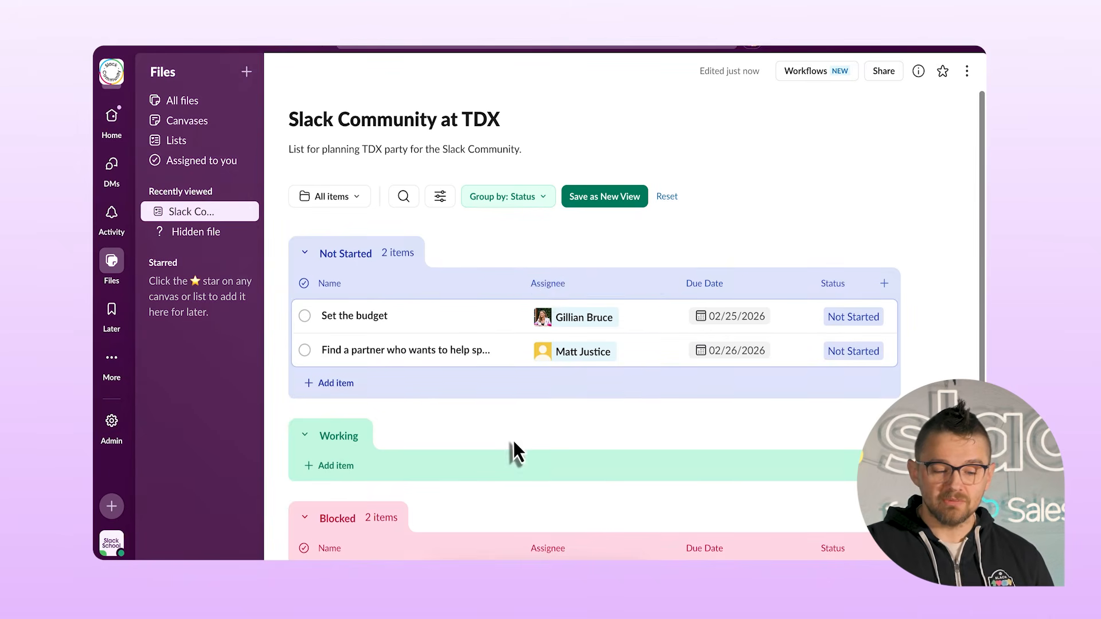
pyautogui.scroll(-2, 514, 440)
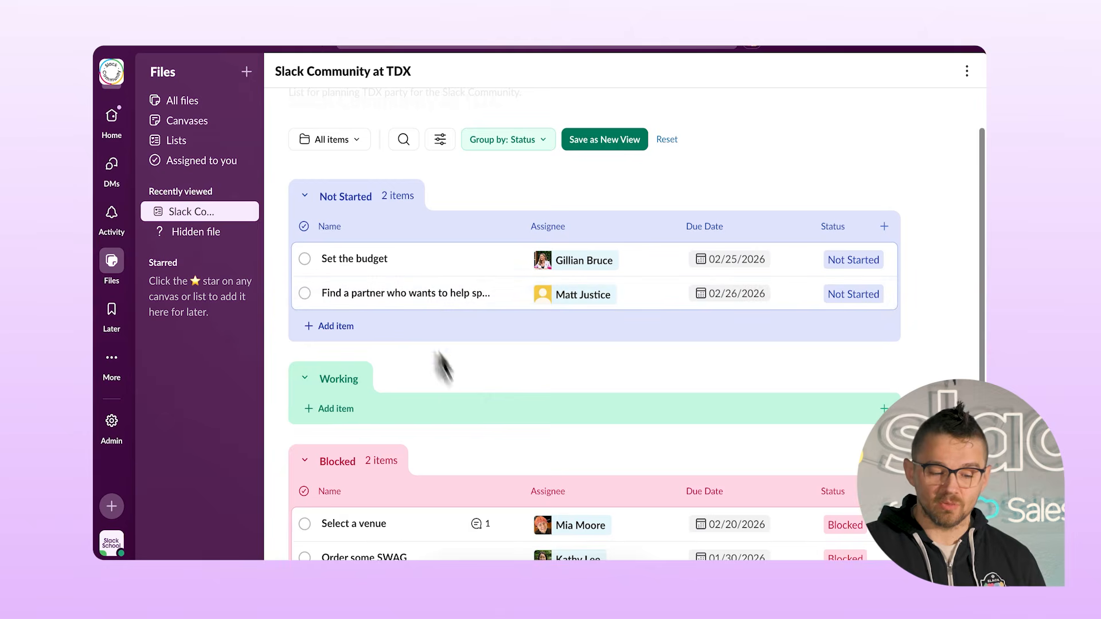
pyautogui.scroll(-2, 445, 378)
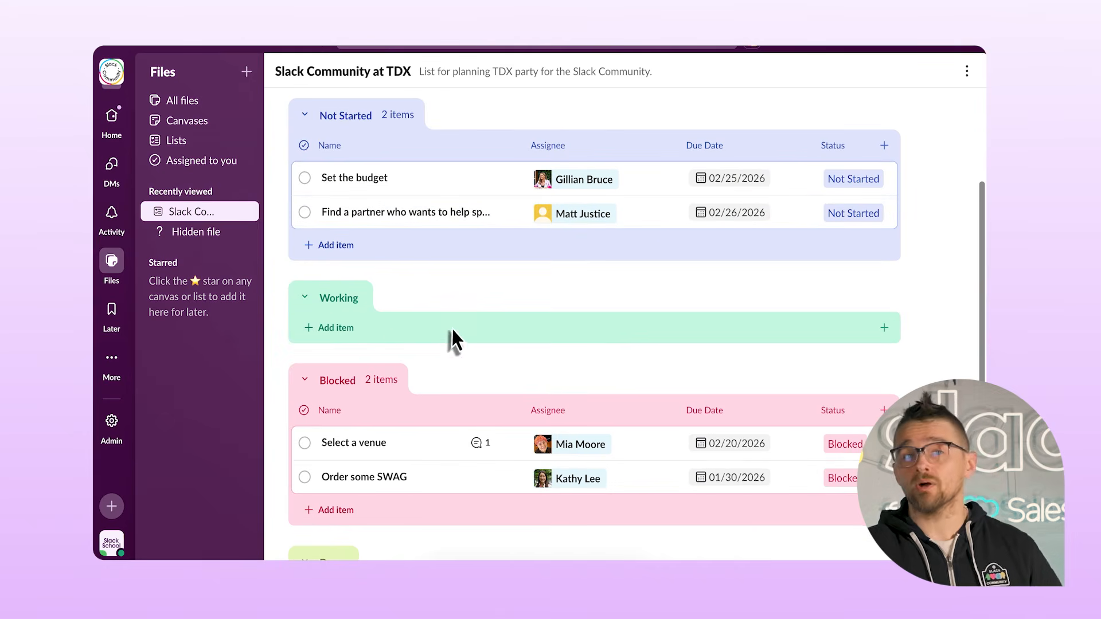
pyautogui.scroll(-2, 458, 344)
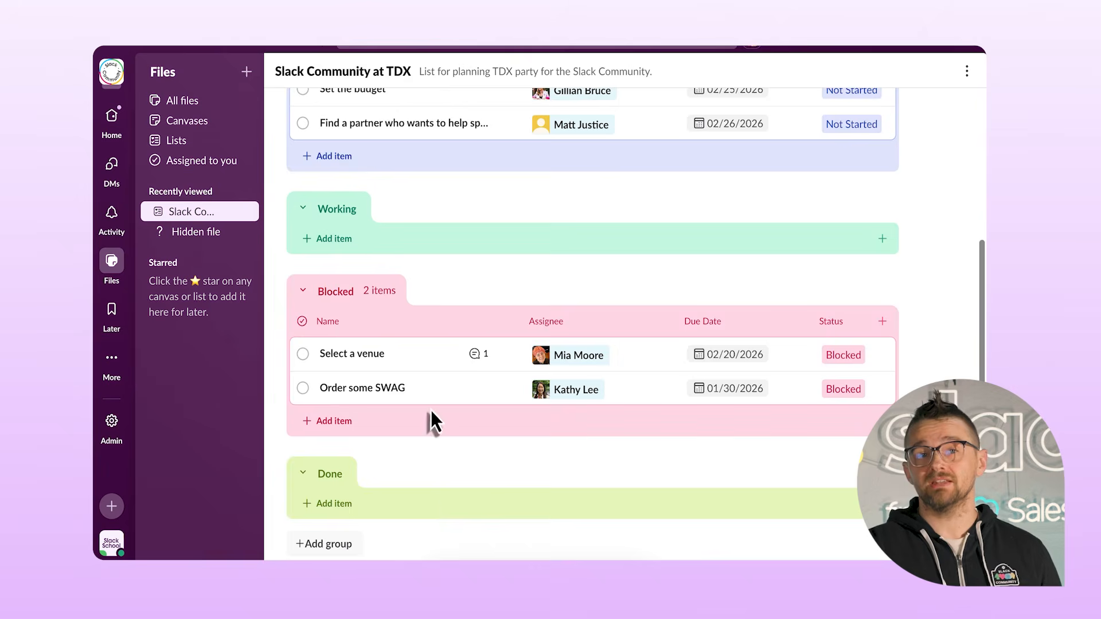
pyautogui.scroll(5, 431, 413)
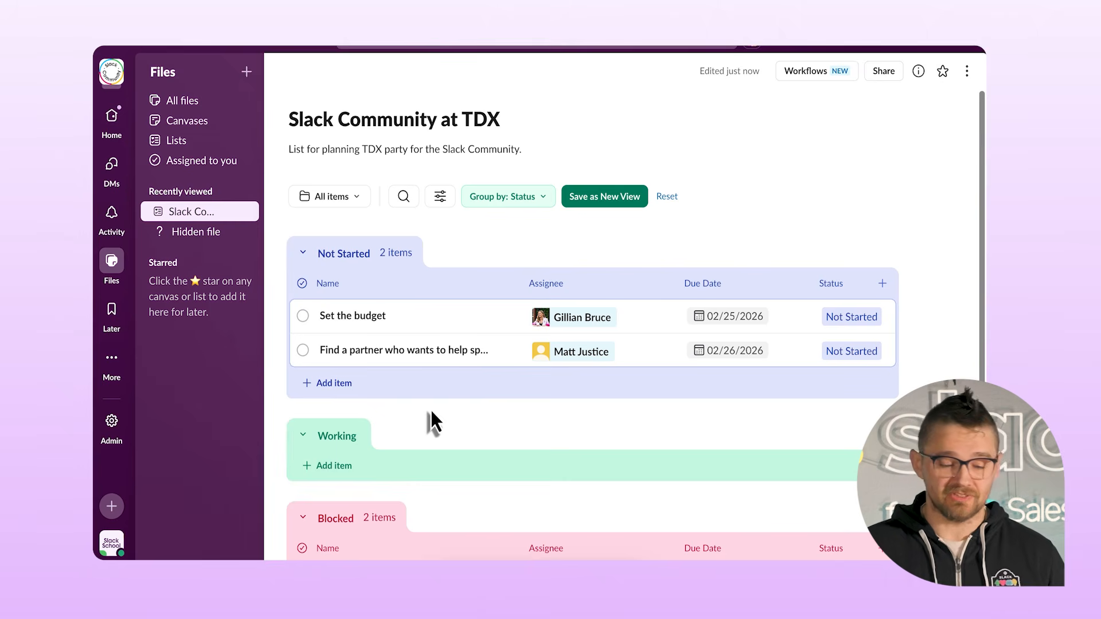
# Change the layout of the status-grouped list from Table to Board.
pyautogui.click(440, 197)
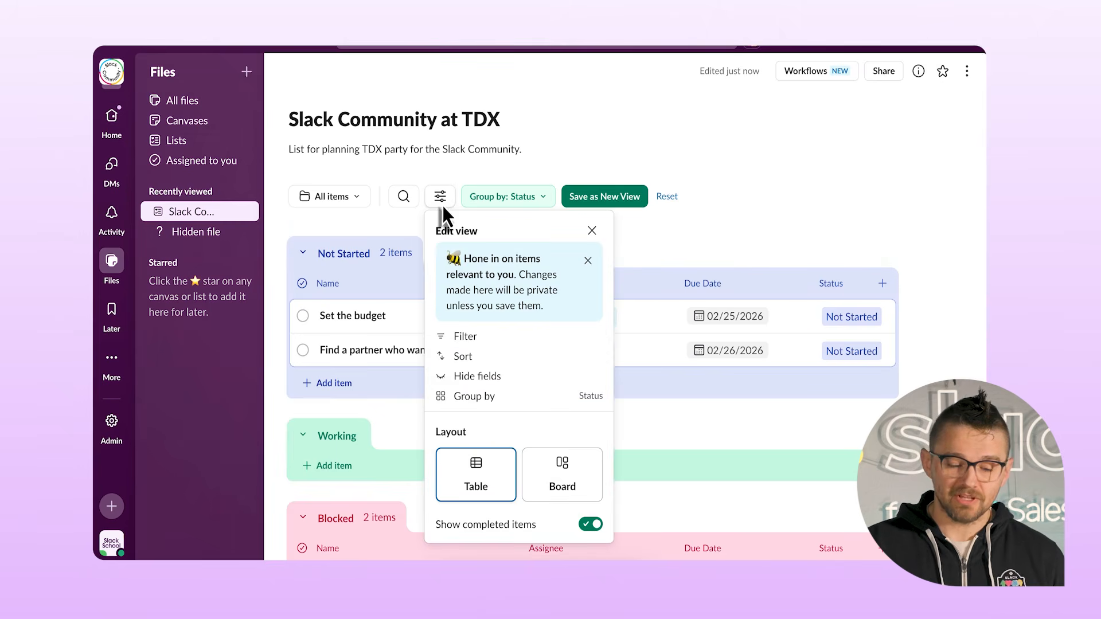
pyautogui.click(561, 471)
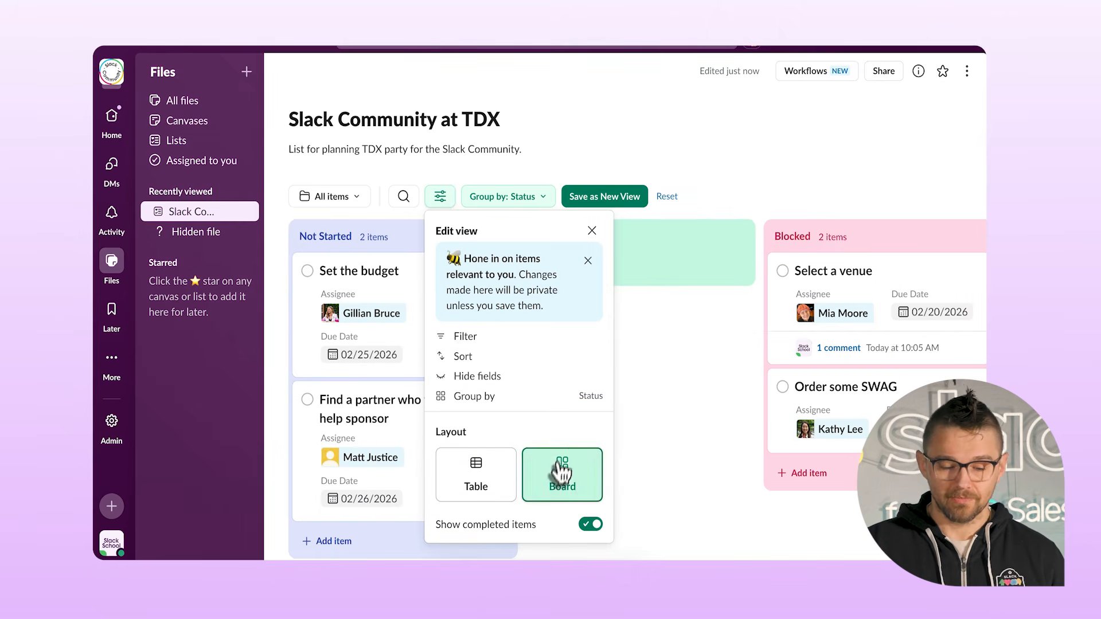
pyautogui.click(592, 231)
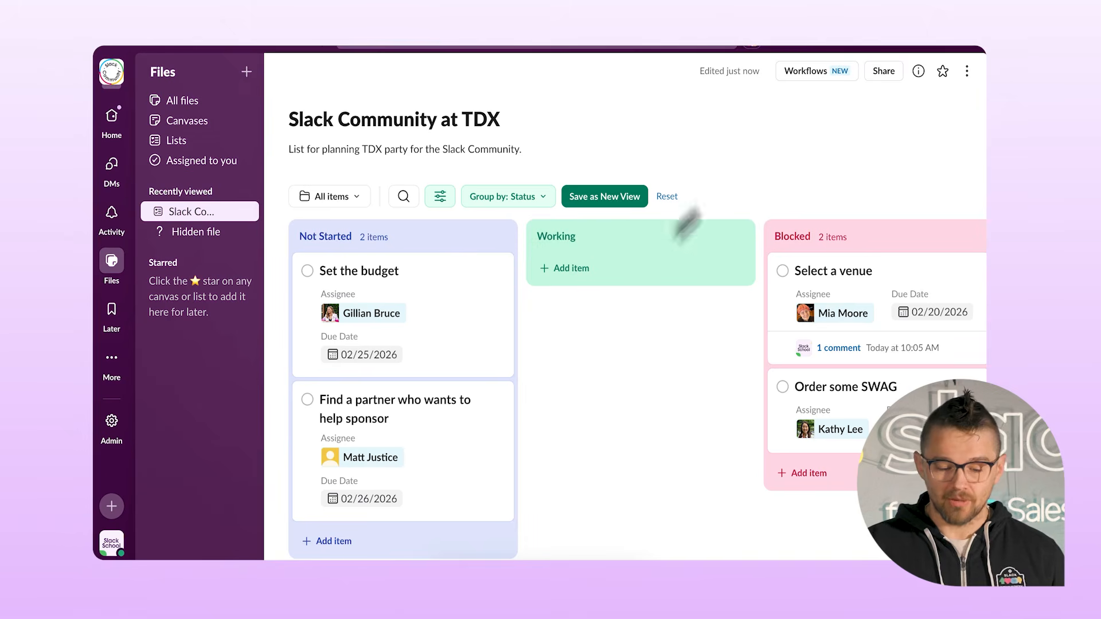
# Move the "Set the budget", "Order some SWAG" and "Select a venue" cards into the Working column.
pyautogui.hscroll(5, 617, 348)
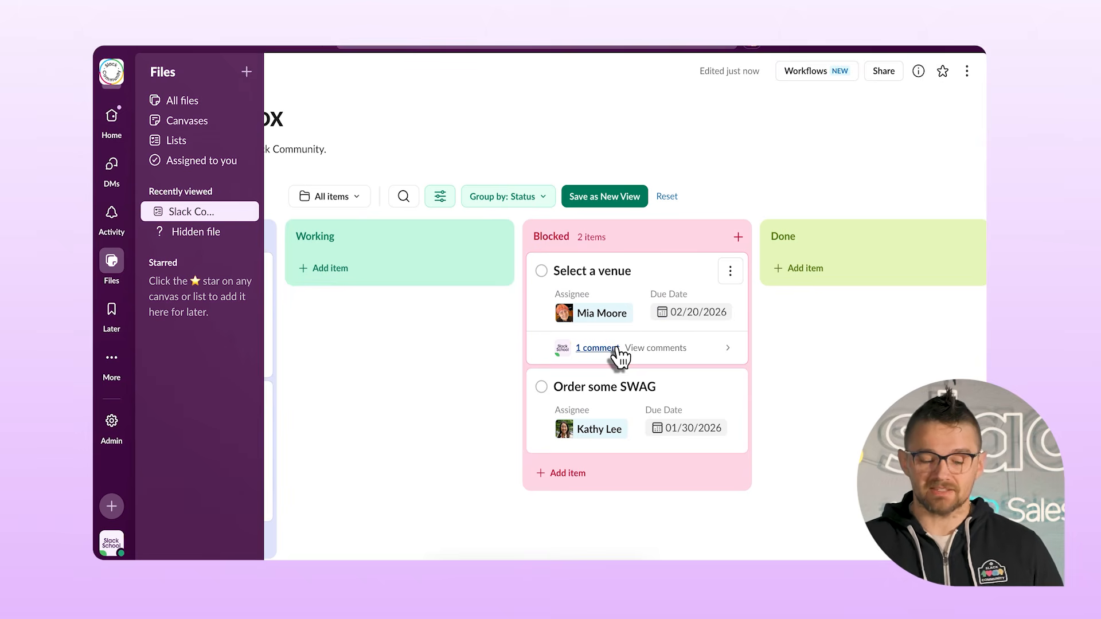
pyautogui.hscroll(-5, 616, 350)
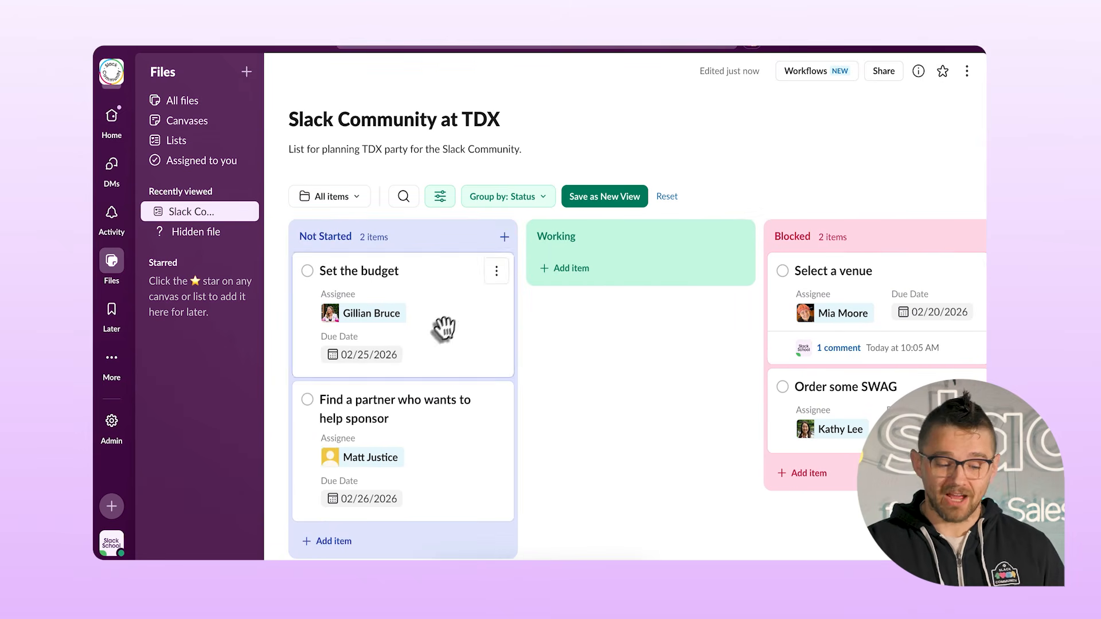
pyautogui.moveTo(459, 326); pyautogui.dragTo(662, 268)
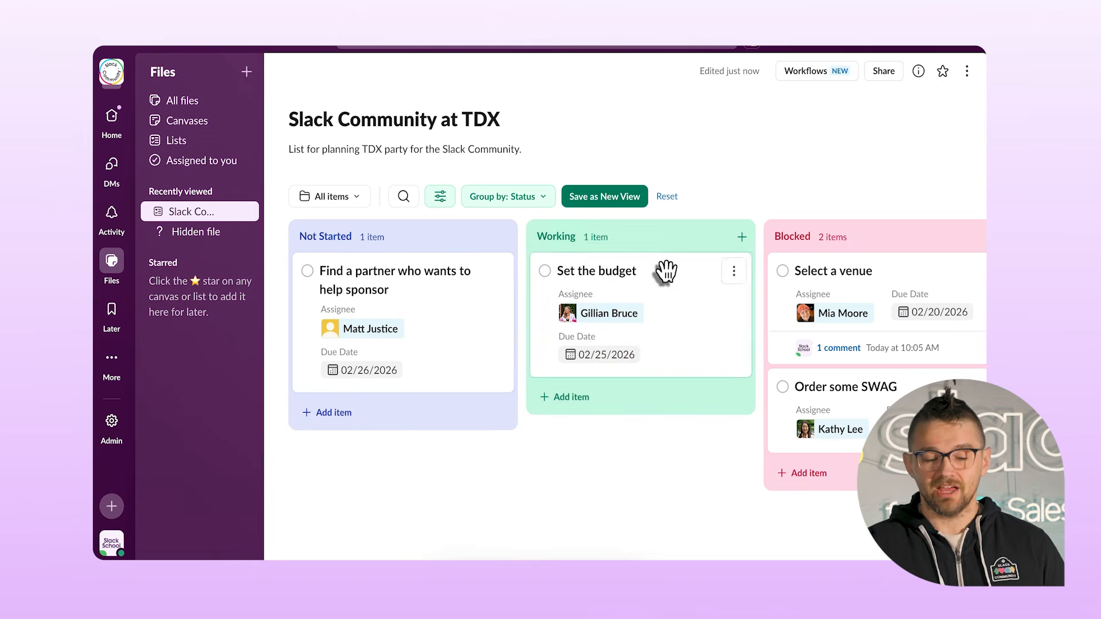
pyautogui.moveTo(843, 389); pyautogui.dragTo(608, 275)
pyautogui.moveTo(880, 280); pyautogui.dragTo(668, 379)
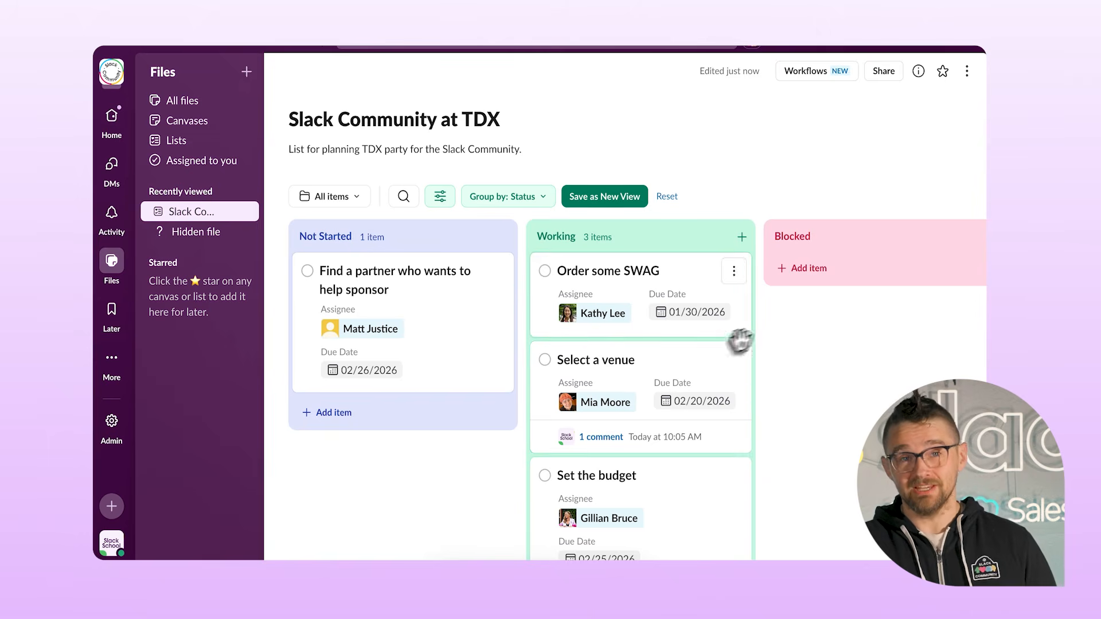
# Save the status-grouped board layout as a new view named Board.
pyautogui.scroll(-1, 741, 337)
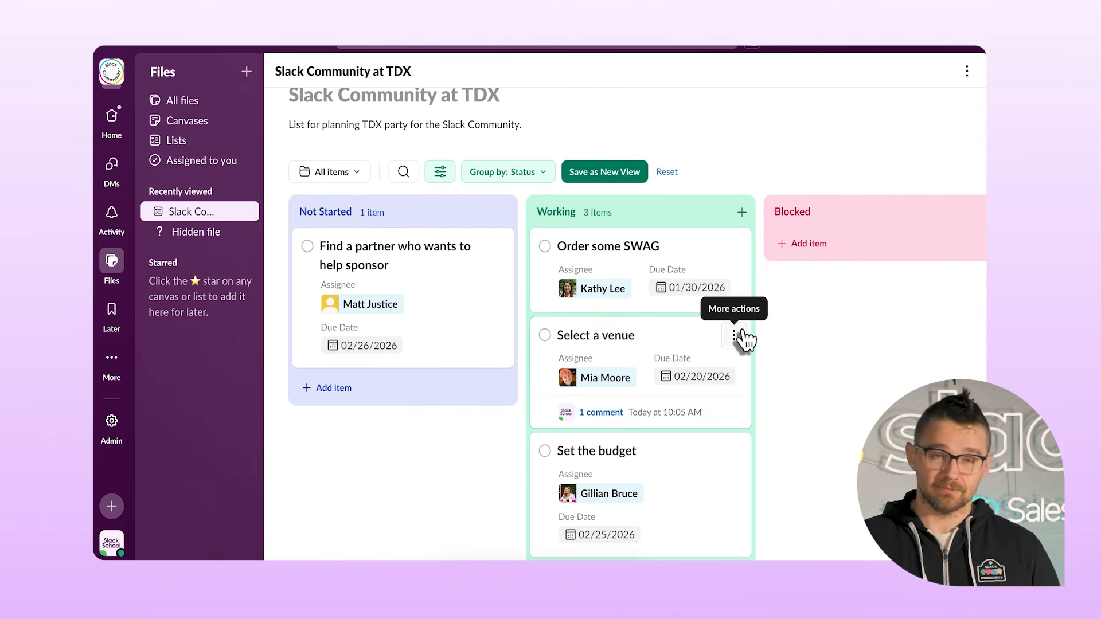
pyautogui.click(600, 173)
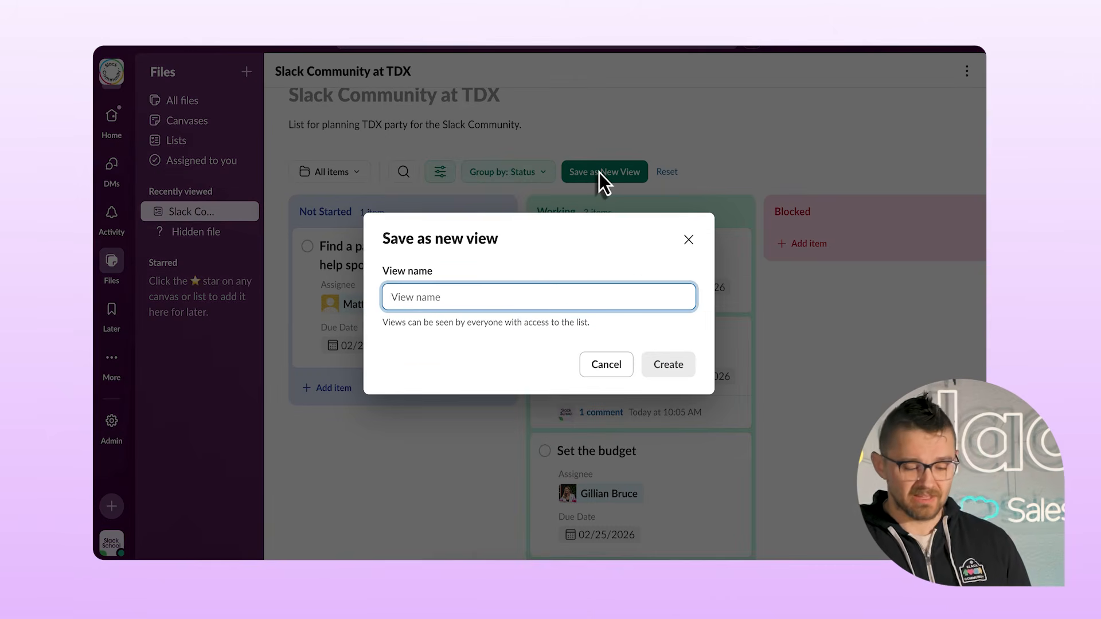
pyautogui.write('Board')
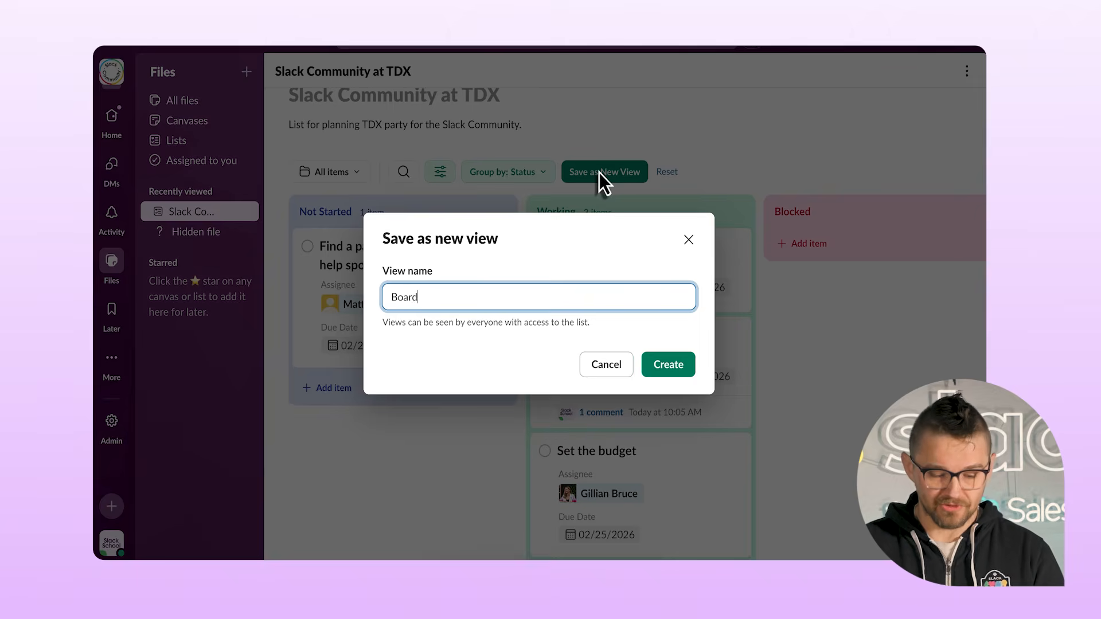
pyautogui.click(670, 366)
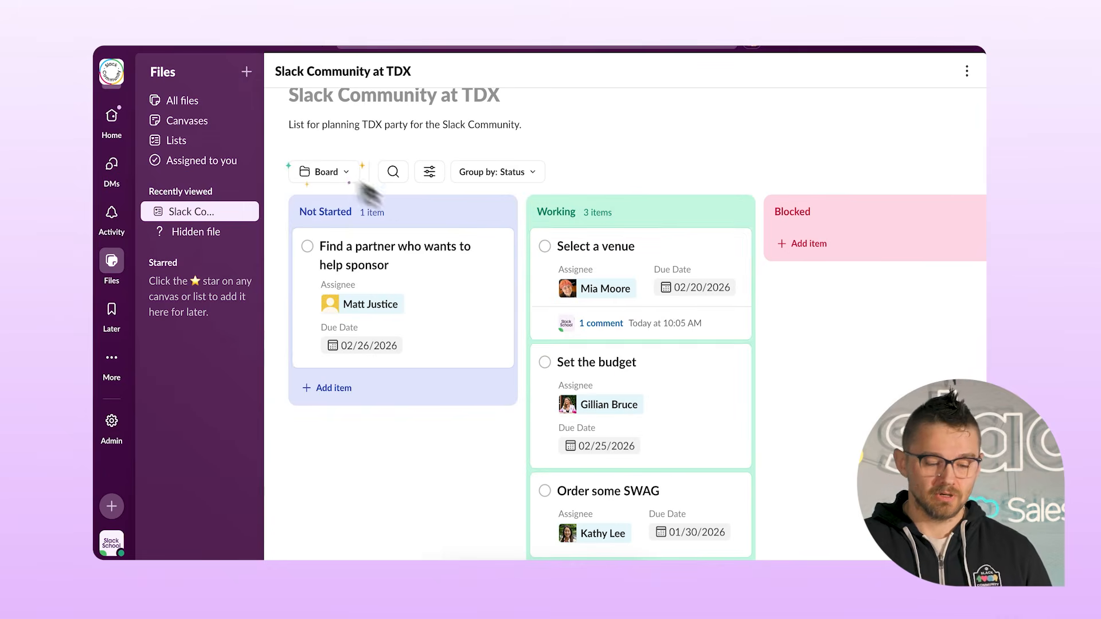
# Copy the link to the Slack Community at TDX list.
pyautogui.hscroll(1, 554, 327)
pyautogui.hscroll(5, 552, 327)
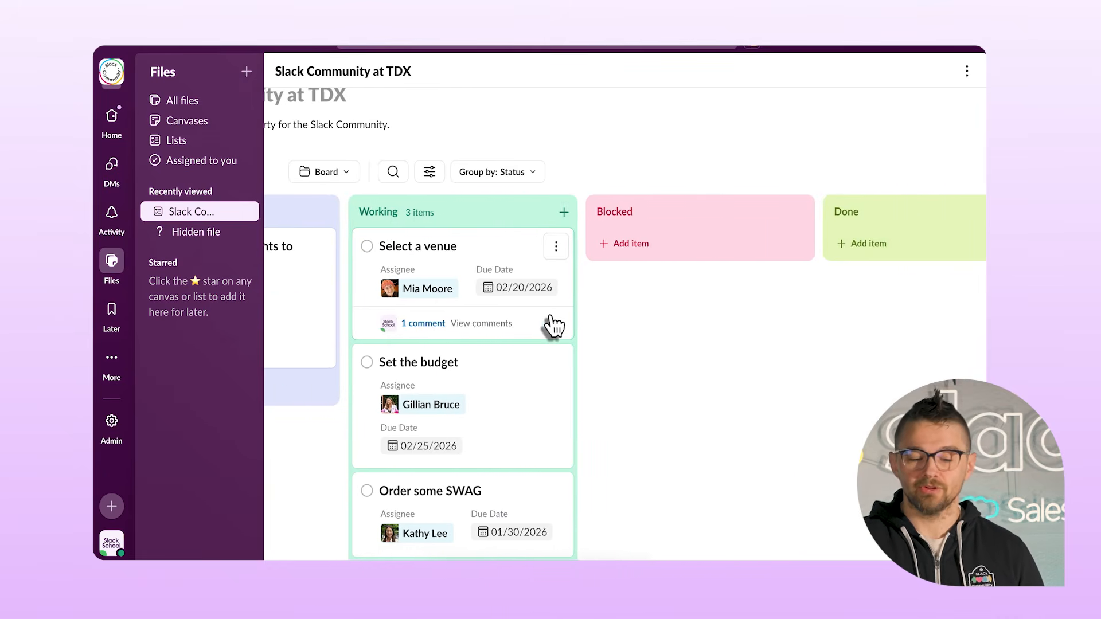
pyautogui.hscroll(-6, 550, 324)
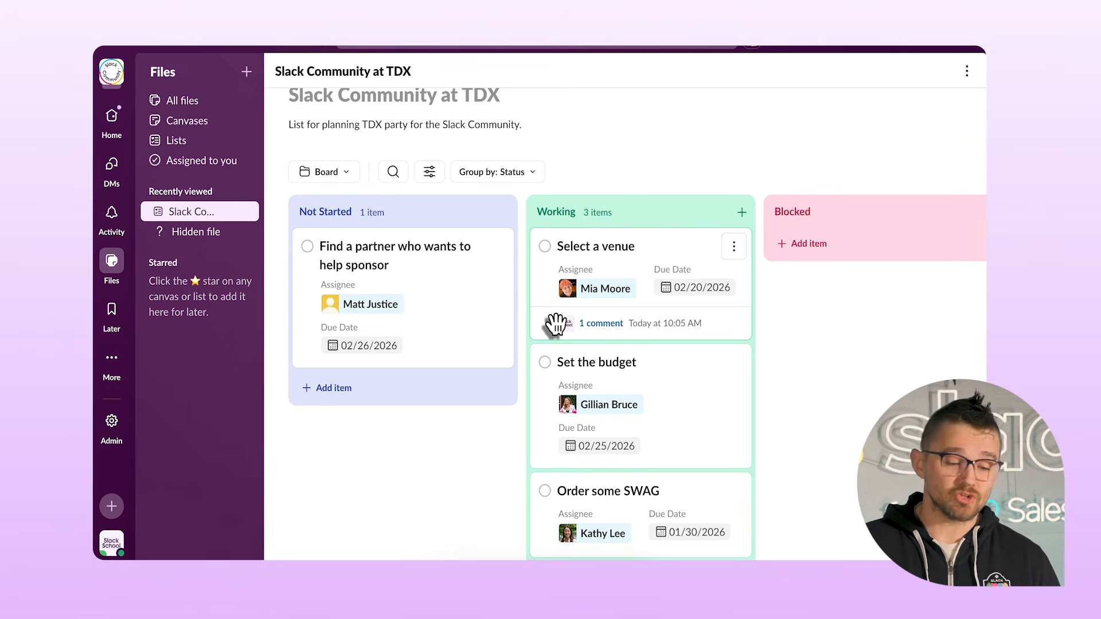
pyautogui.click(967, 72)
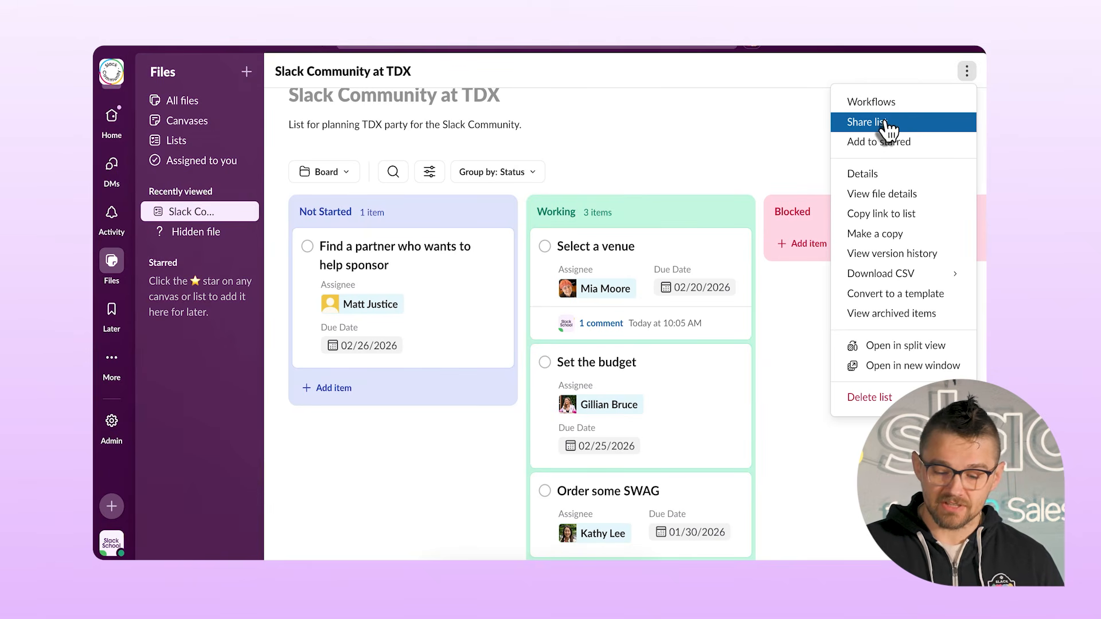
pyautogui.click(883, 215)
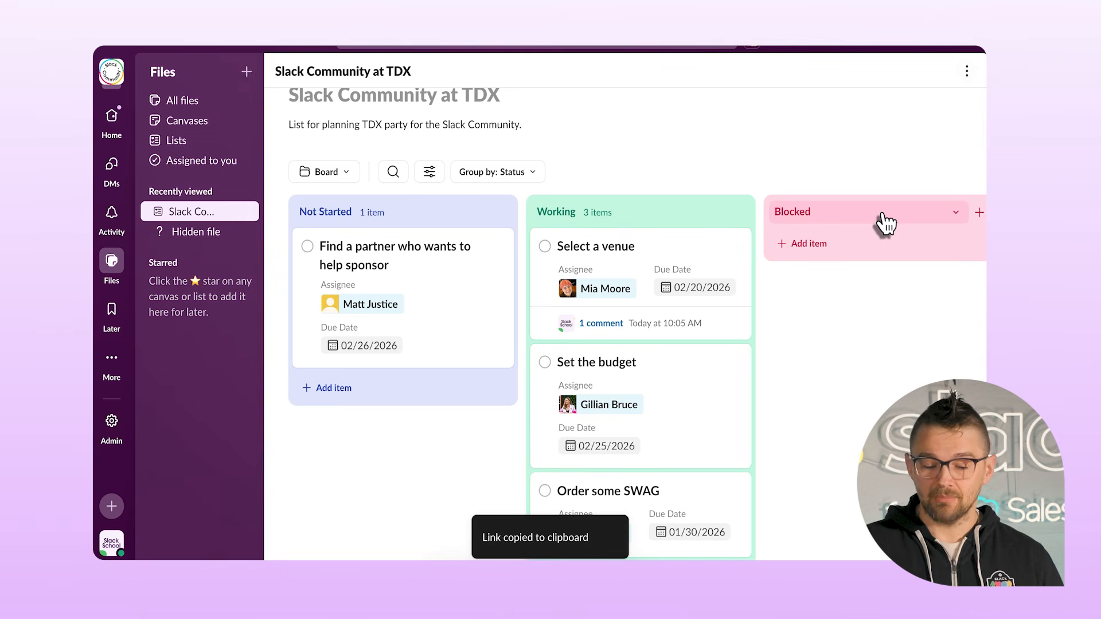
# Draft the message "Here's a list I made for an upcoming episode of Slack School." in the #slack-school channel.
pyautogui.click(111, 117)
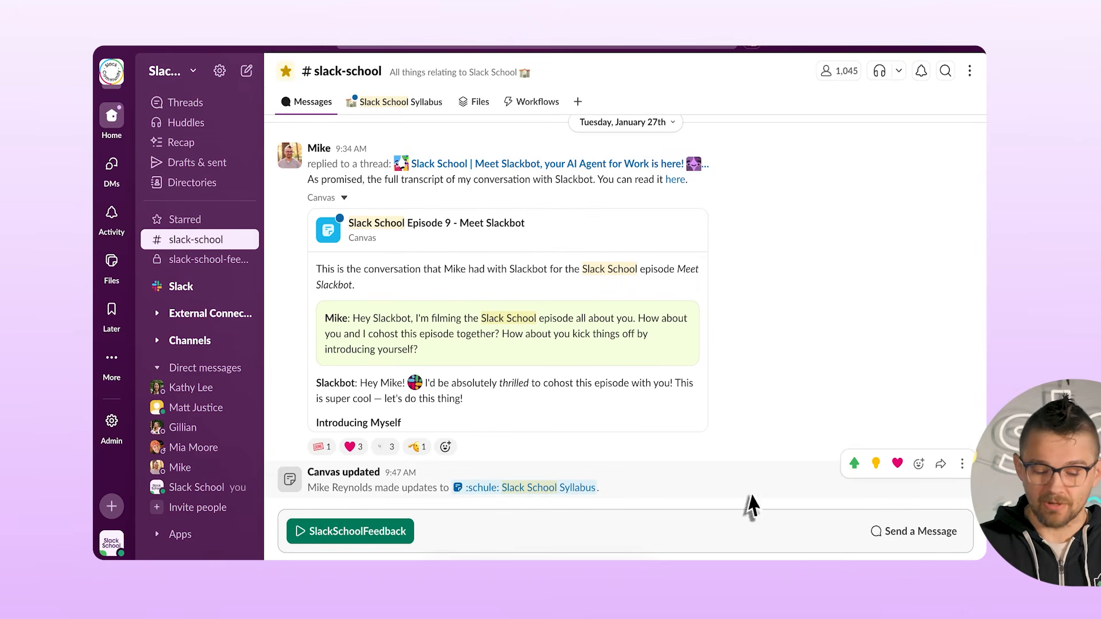
pyautogui.click(915, 533)
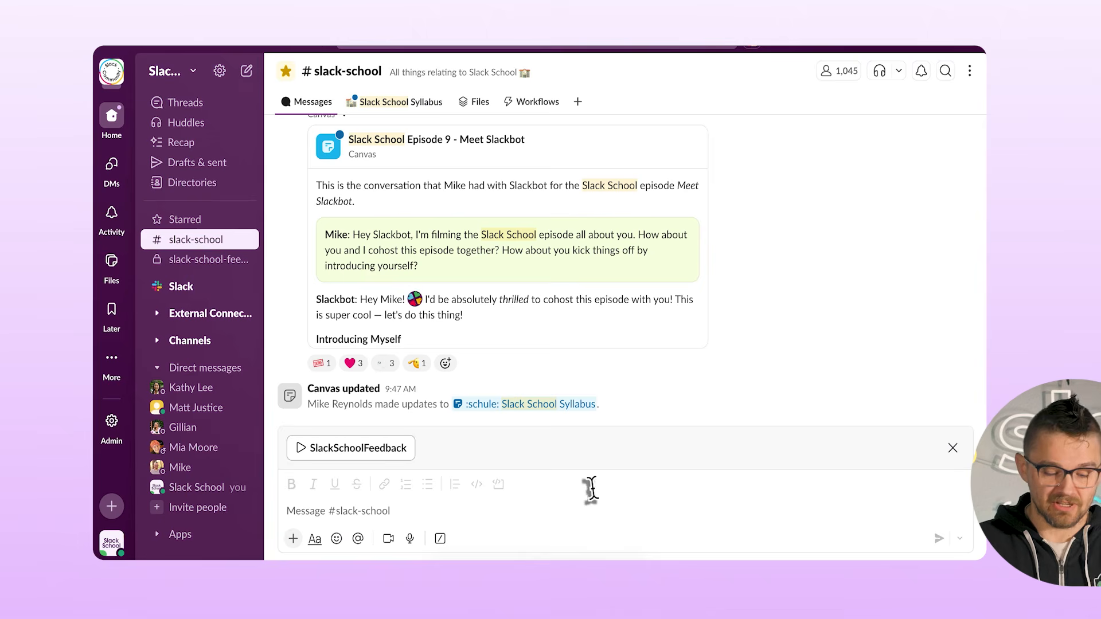
pyautogui.click(583, 507)
pyautogui.write("Here's a list I made for an upcoming episode of Slack School.")
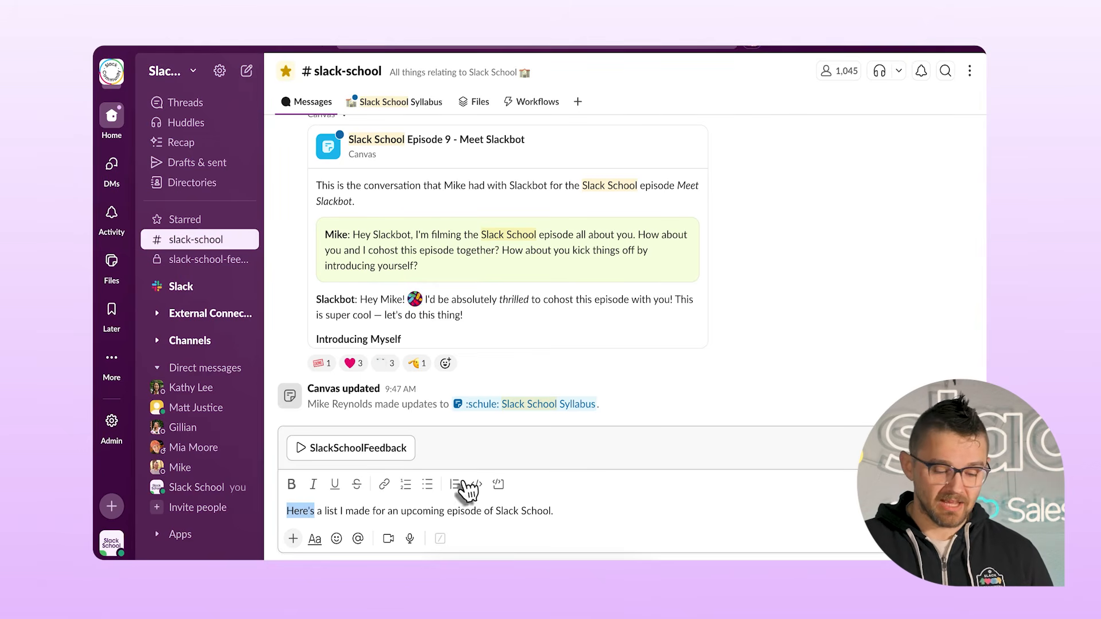
# Link the word "Here's" in the drafted message to the copied list URL.
pyautogui.click(384, 486)
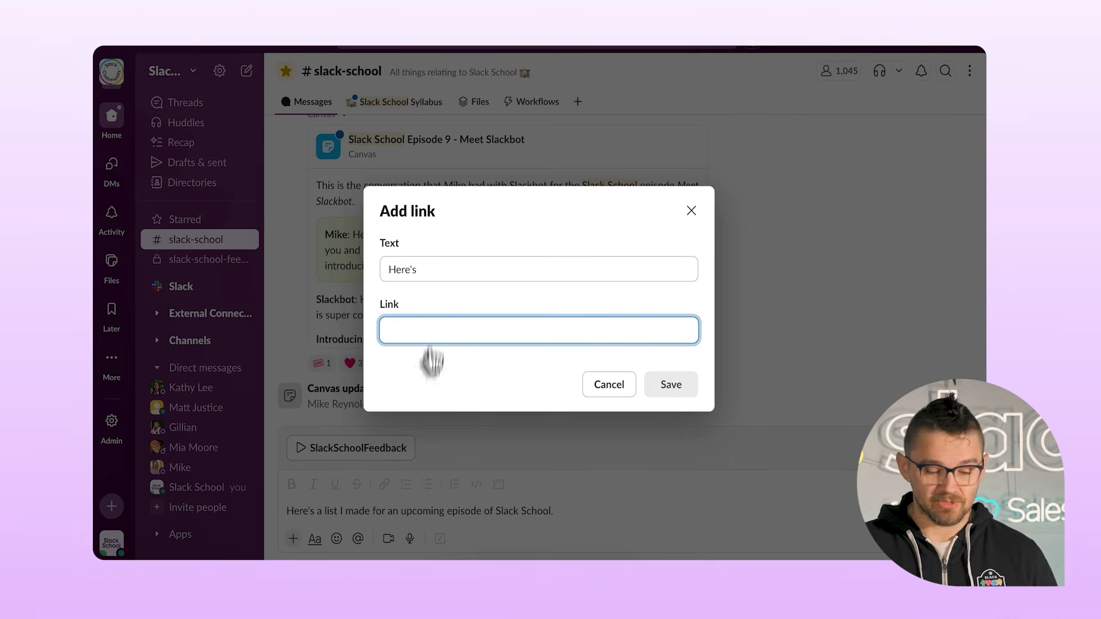
pyautogui.hotkey('ctrl', 'v')
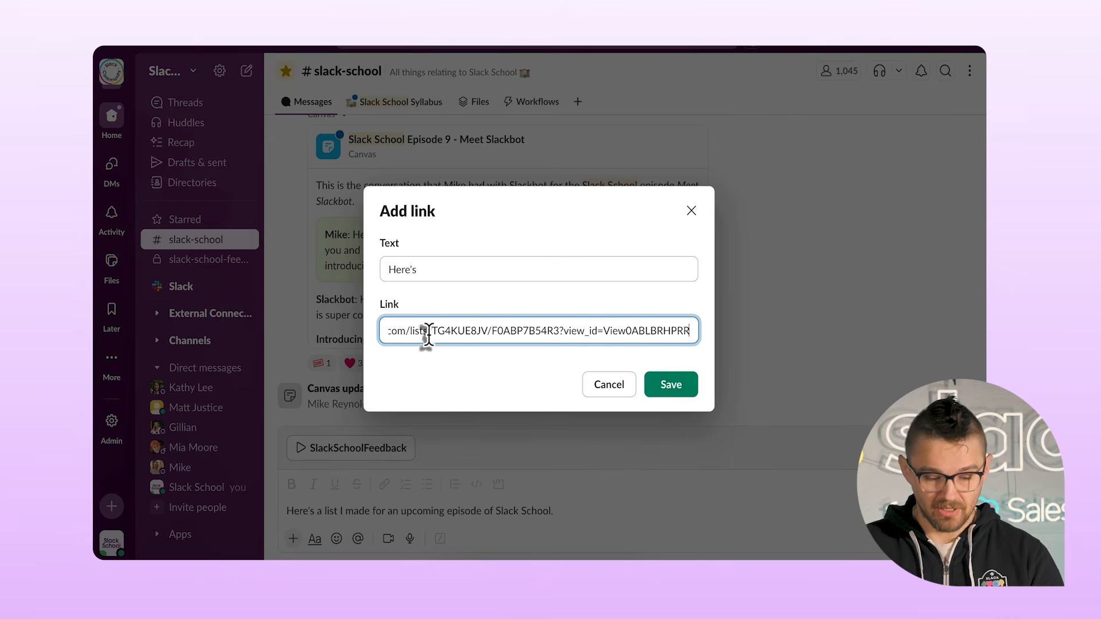
pyautogui.click(670, 387)
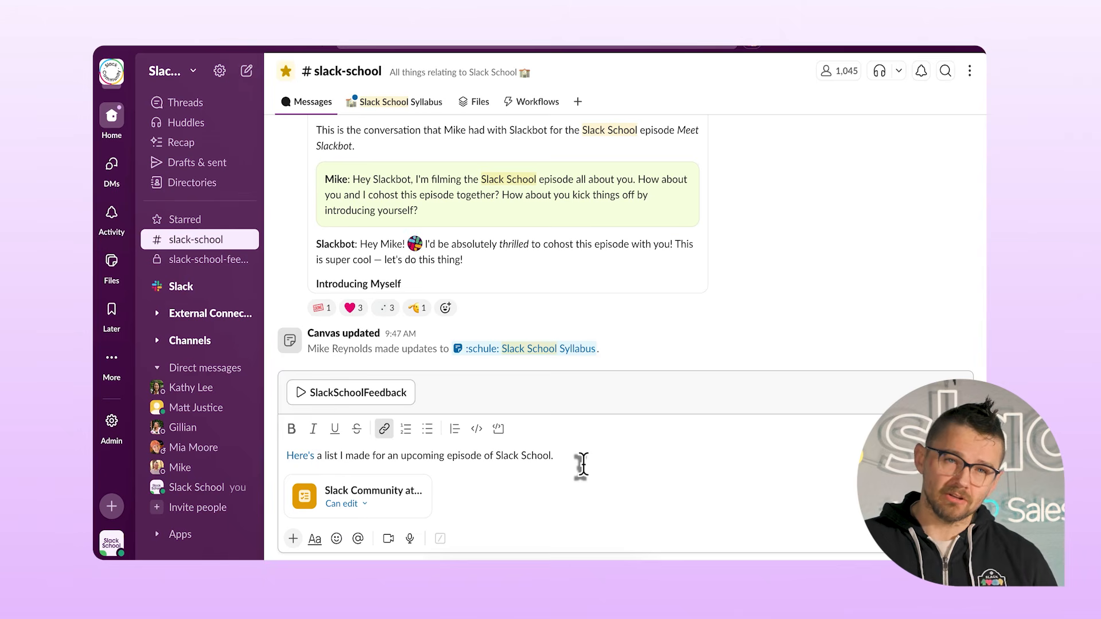
# Set the attached list's access to Can view and send the message to #slack-school.
pyautogui.click(365, 505)
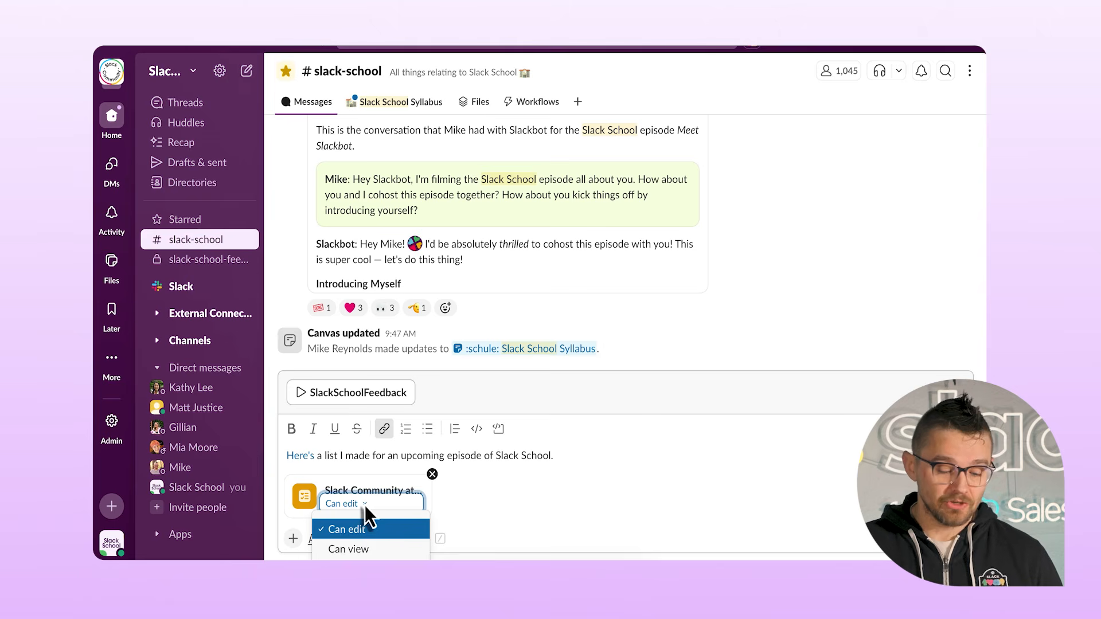
pyautogui.click(357, 549)
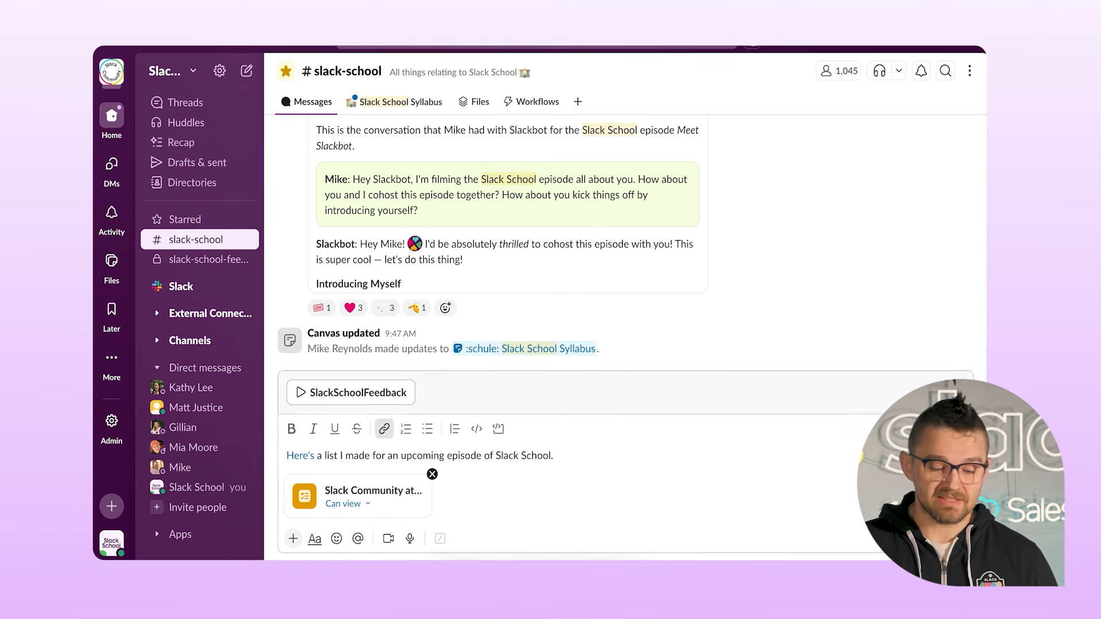
pyautogui.press('Return')
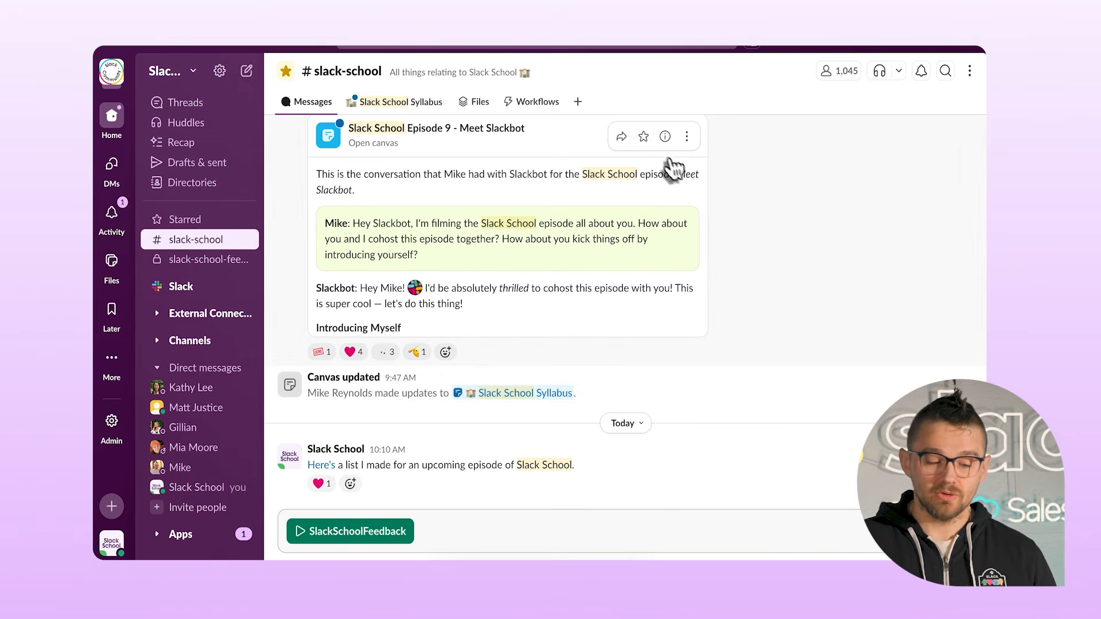
# Add the Slack Community at TDX list as a #slack-school tab, using the All items view and Can view access.
pyautogui.click(578, 101)
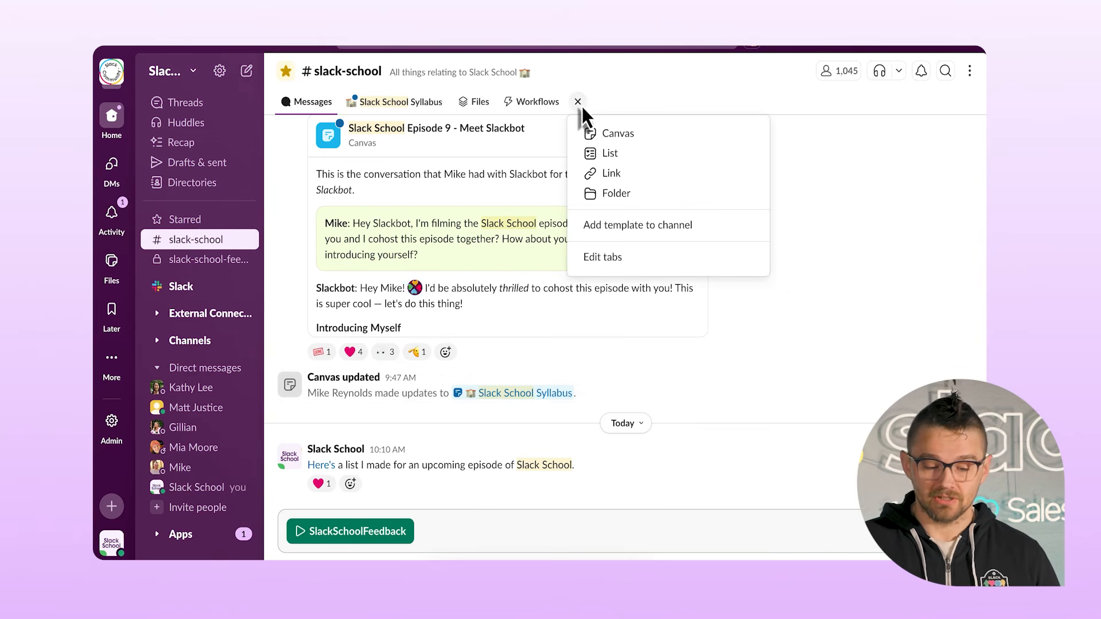
pyautogui.click(612, 153)
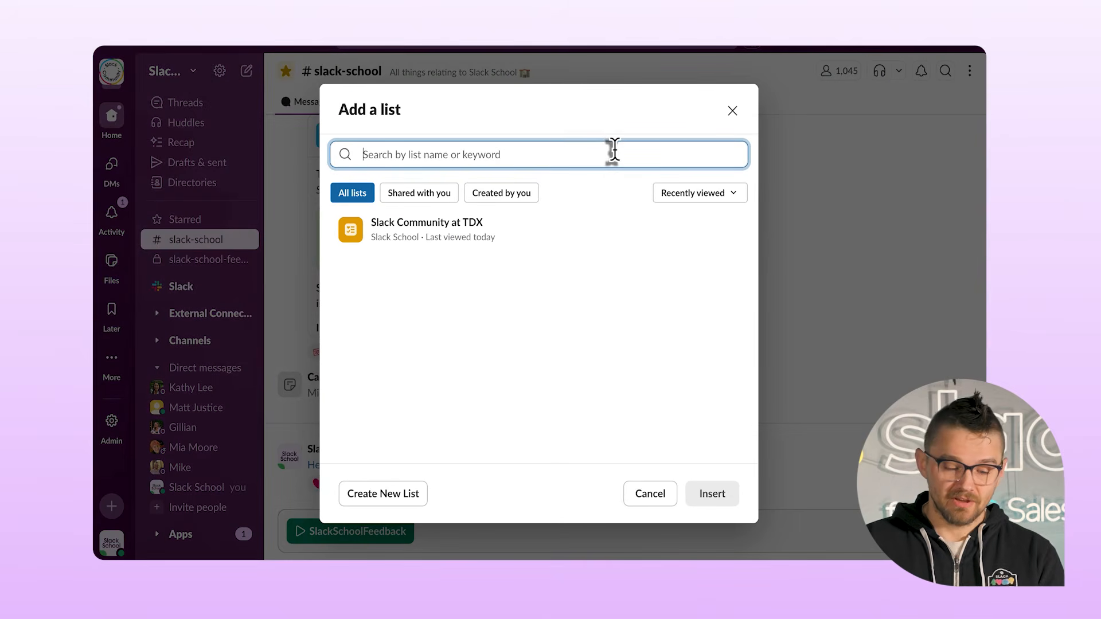
pyautogui.click(491, 237)
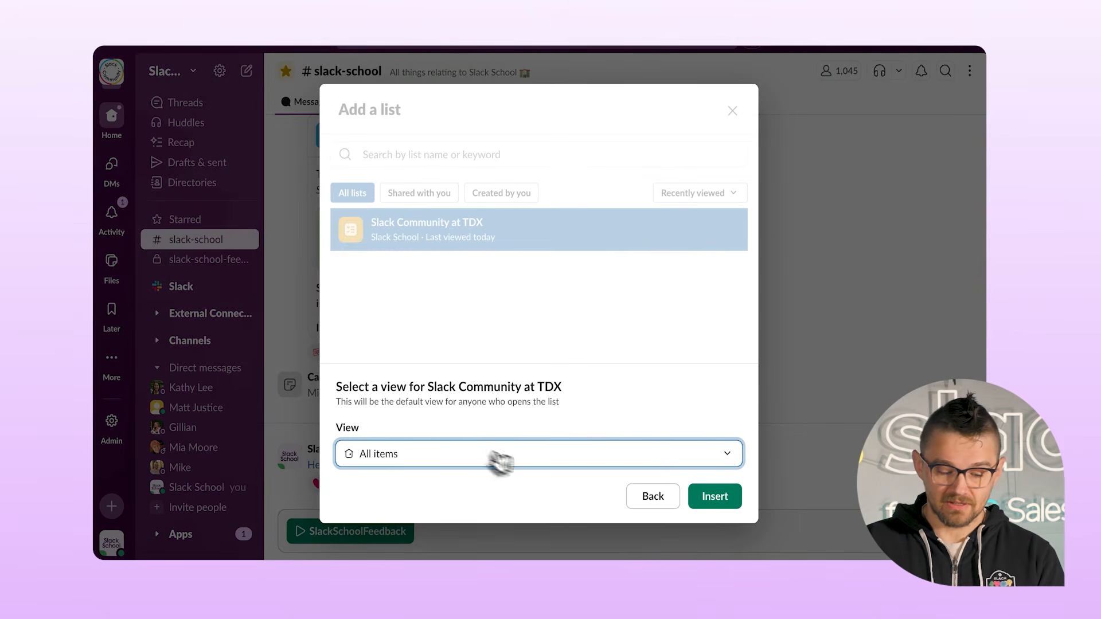
pyautogui.click(466, 469)
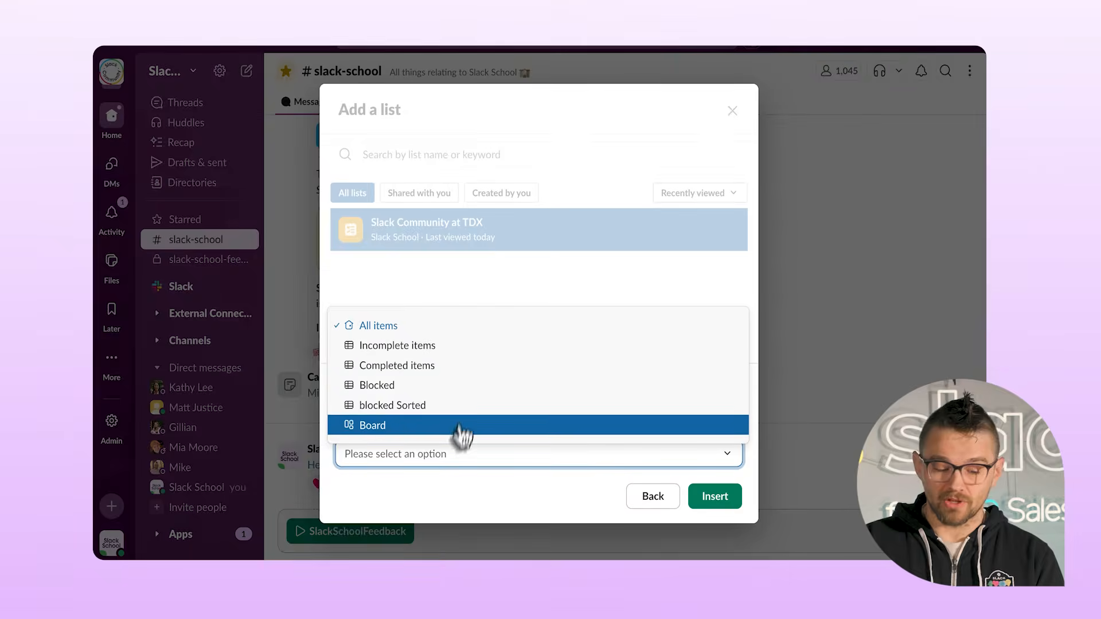
pyautogui.click(462, 333)
pyautogui.click(711, 505)
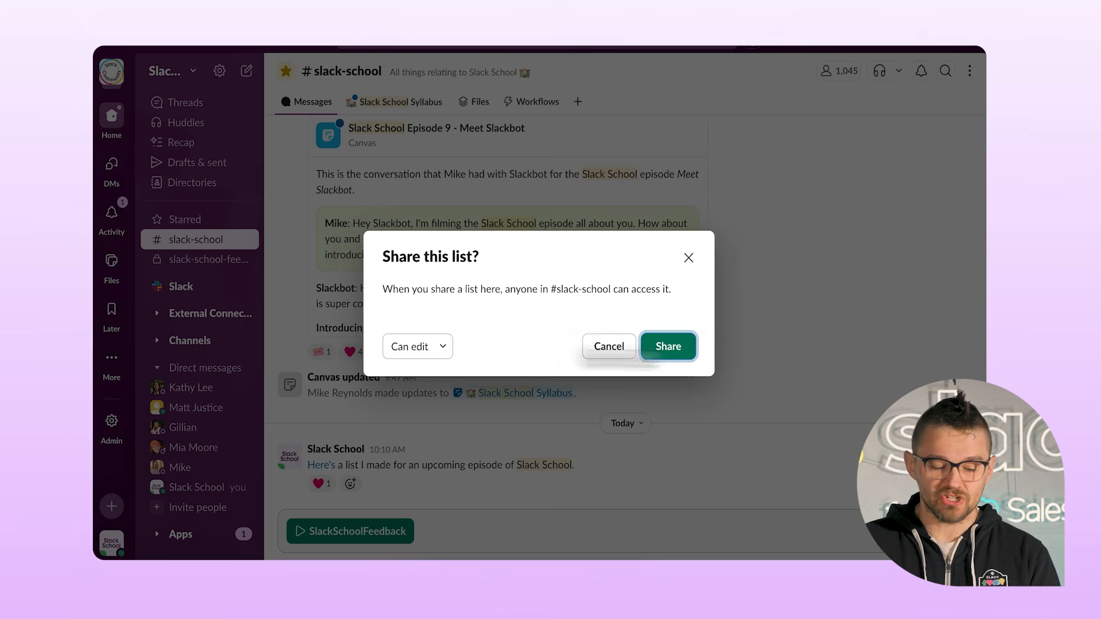
pyautogui.click(446, 351)
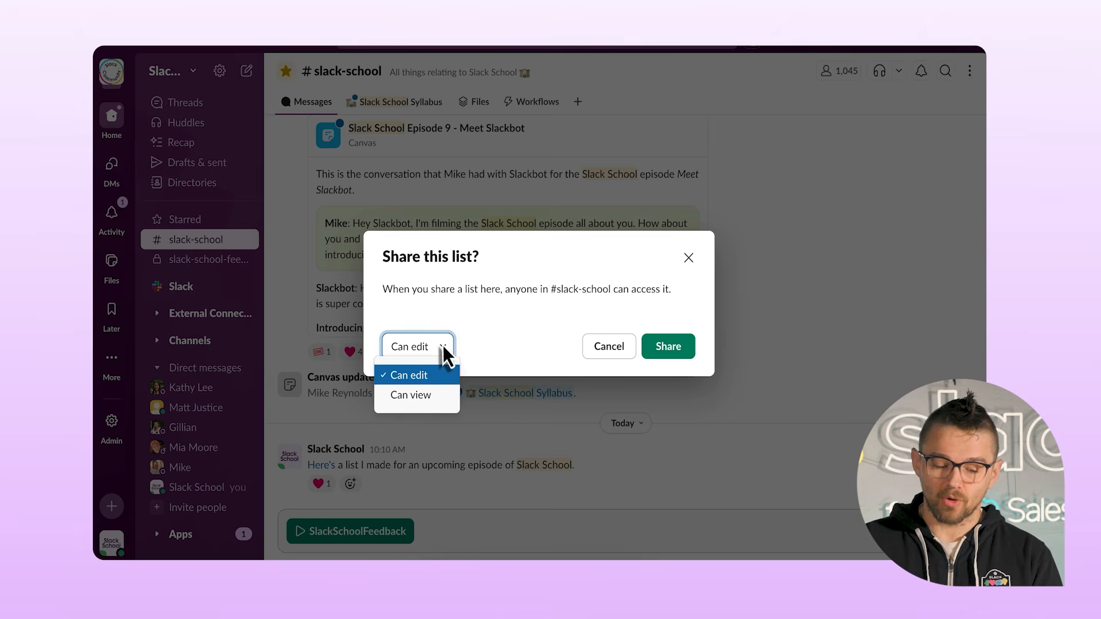
pyautogui.click(423, 400)
pyautogui.click(672, 351)
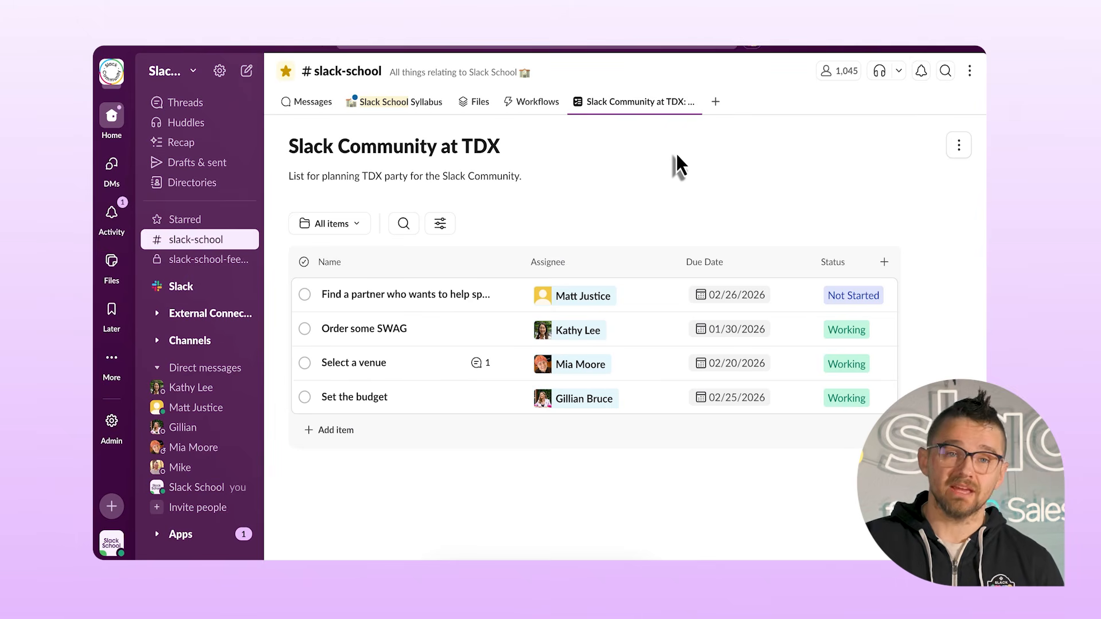
# Set up a channel notification on the list's Status field, triggered when its value changes to Blocked.
pyautogui.click(310, 102)
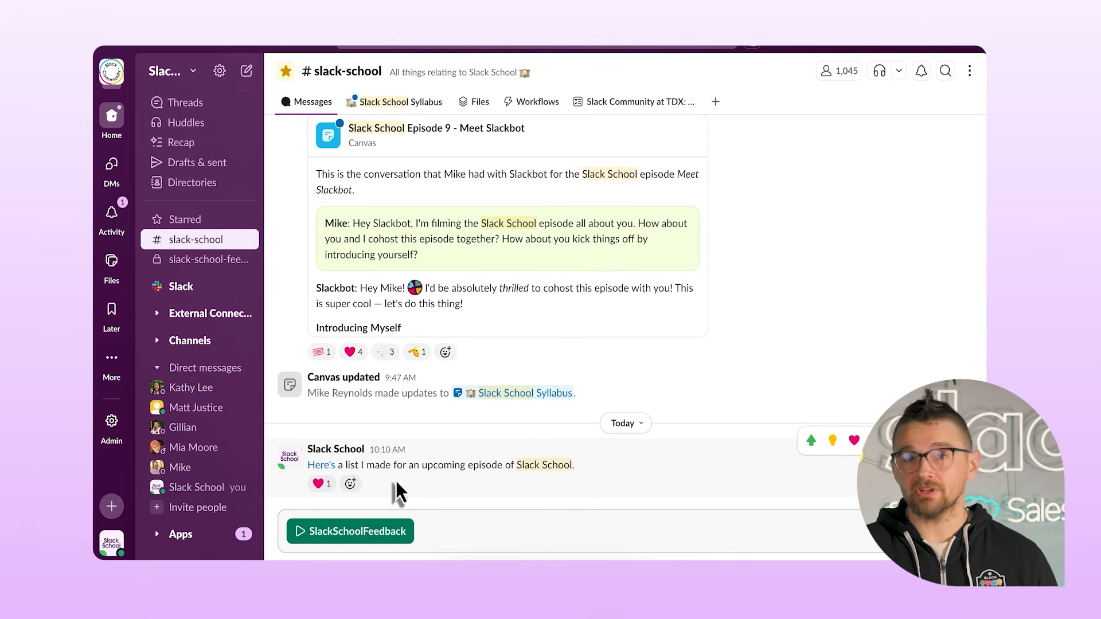
pyautogui.click(620, 102)
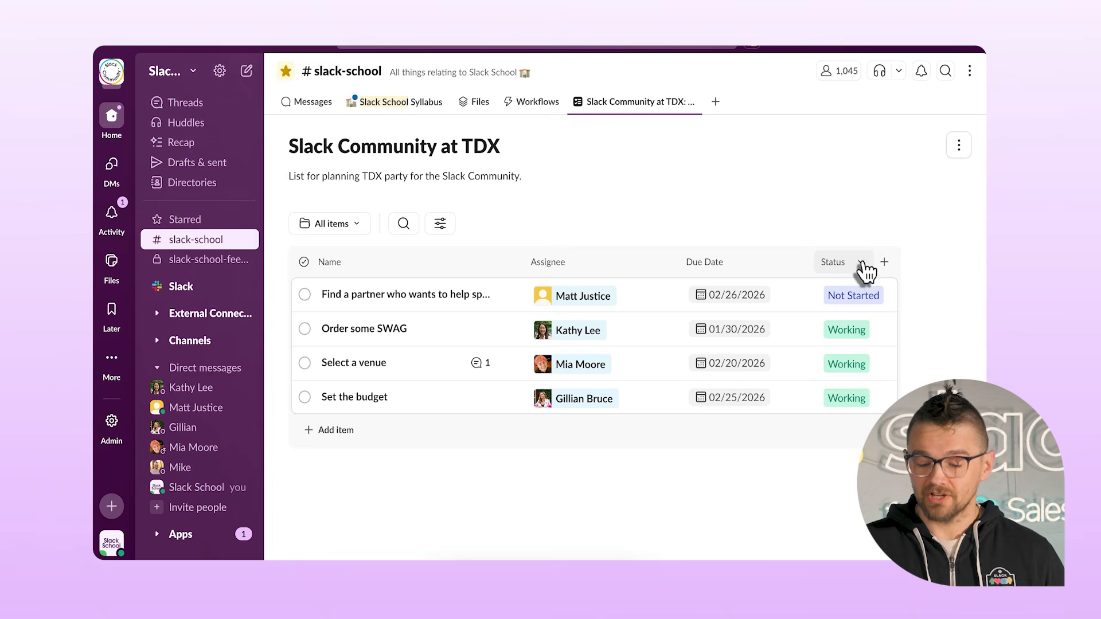
pyautogui.click(861, 265)
pyautogui.moveTo(854, 317)
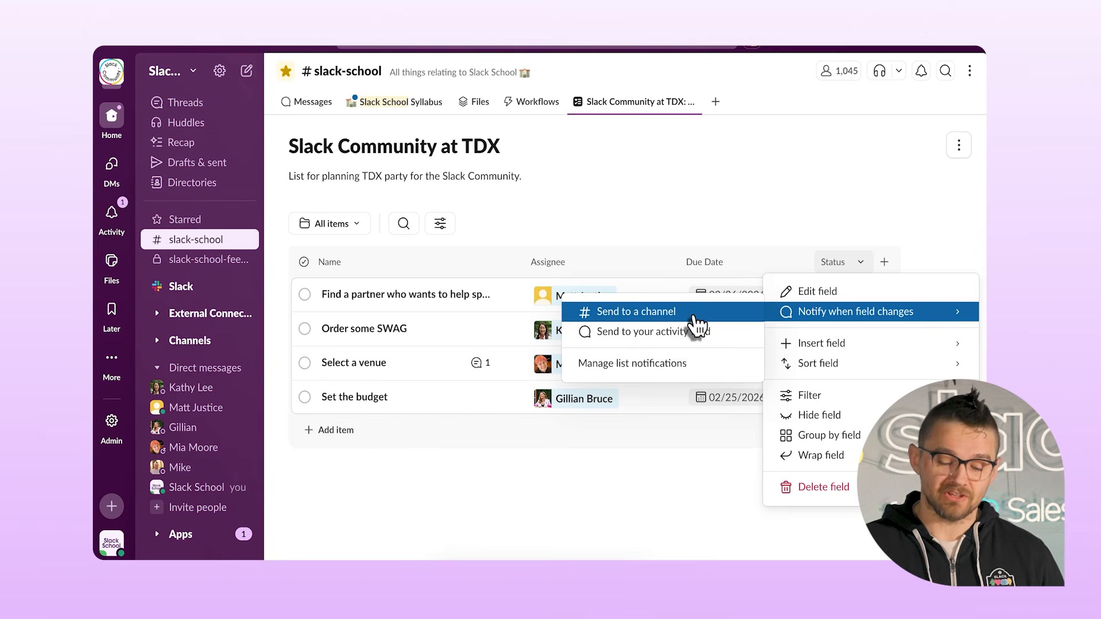
pyautogui.click(692, 316)
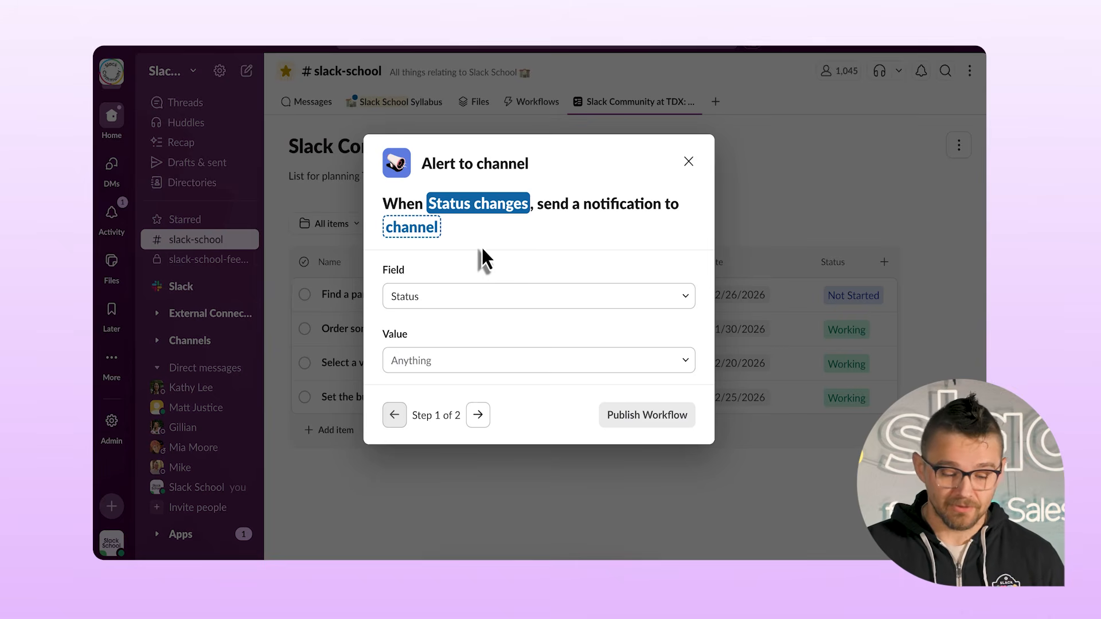
pyautogui.click(426, 300)
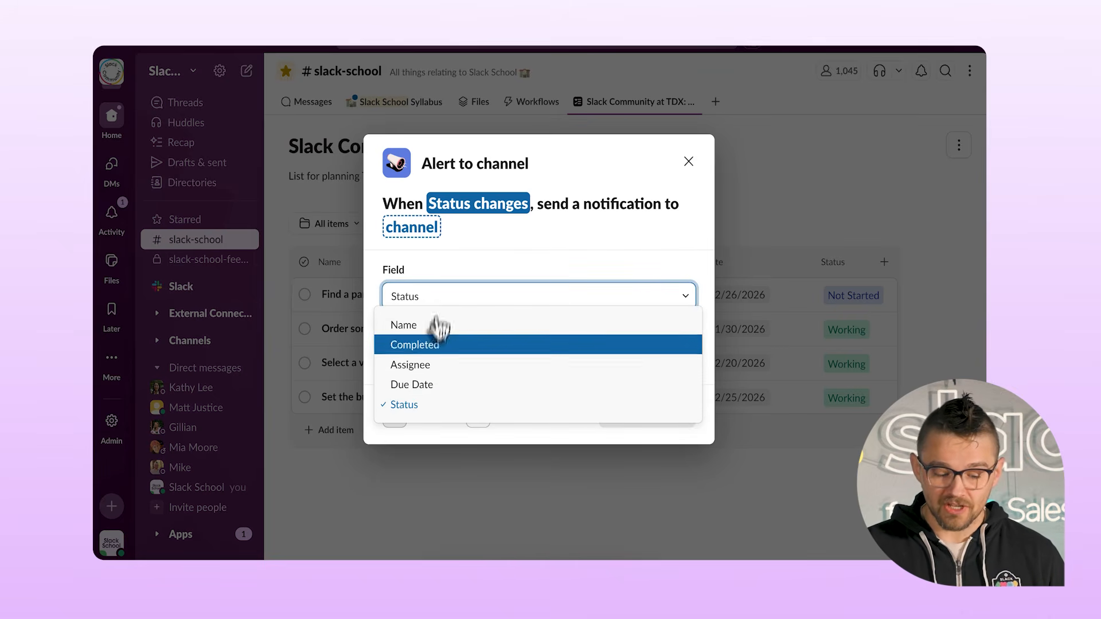
pyautogui.click(458, 296)
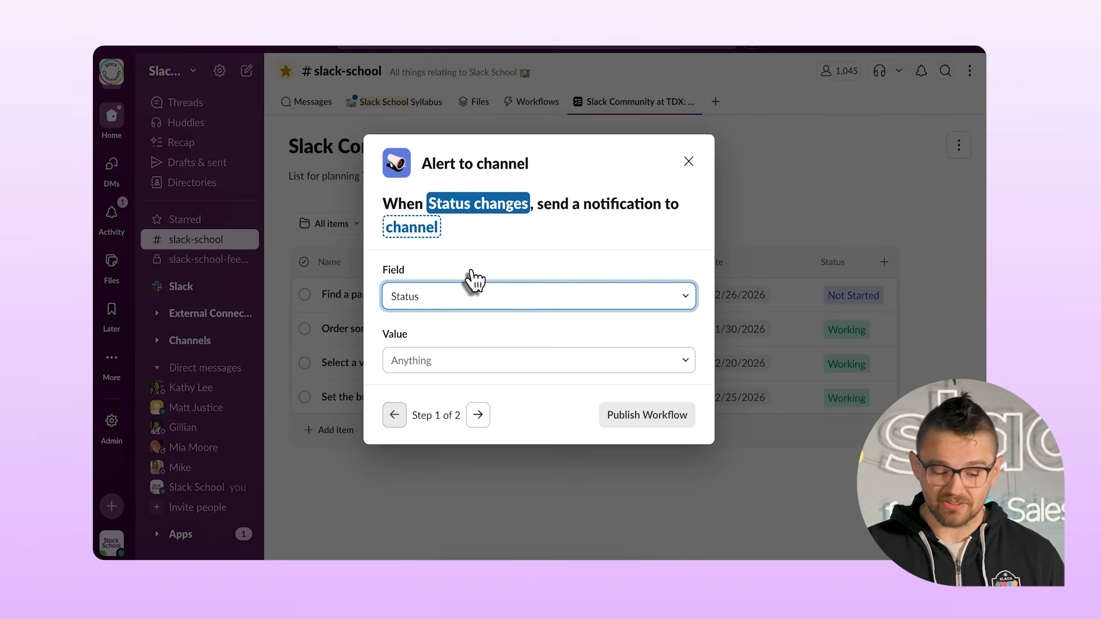
pyautogui.click(431, 362)
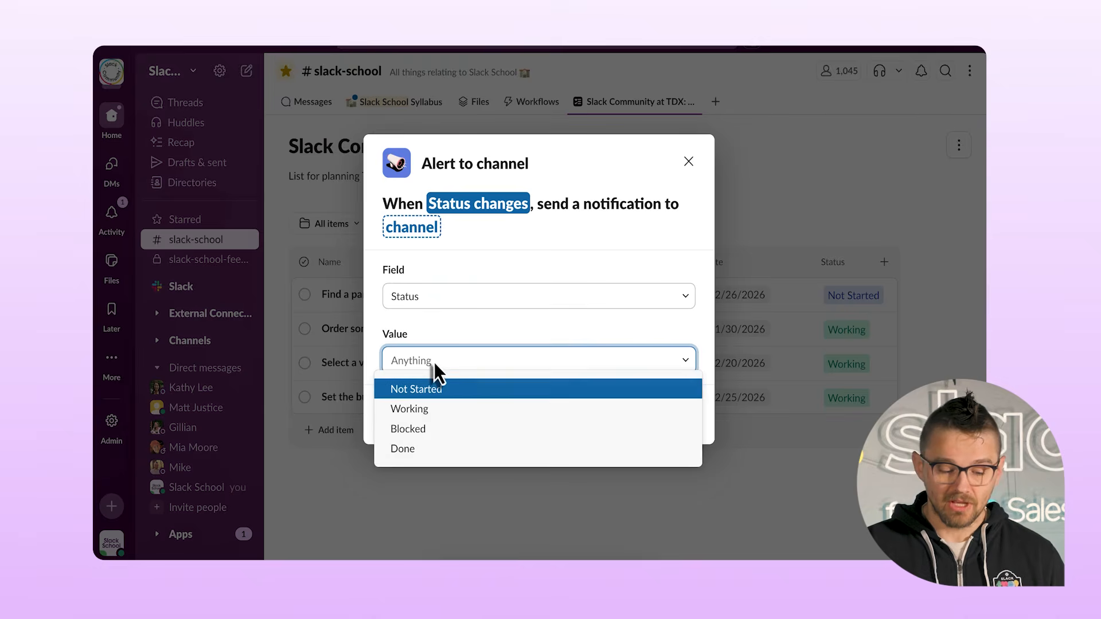
pyautogui.click(431, 429)
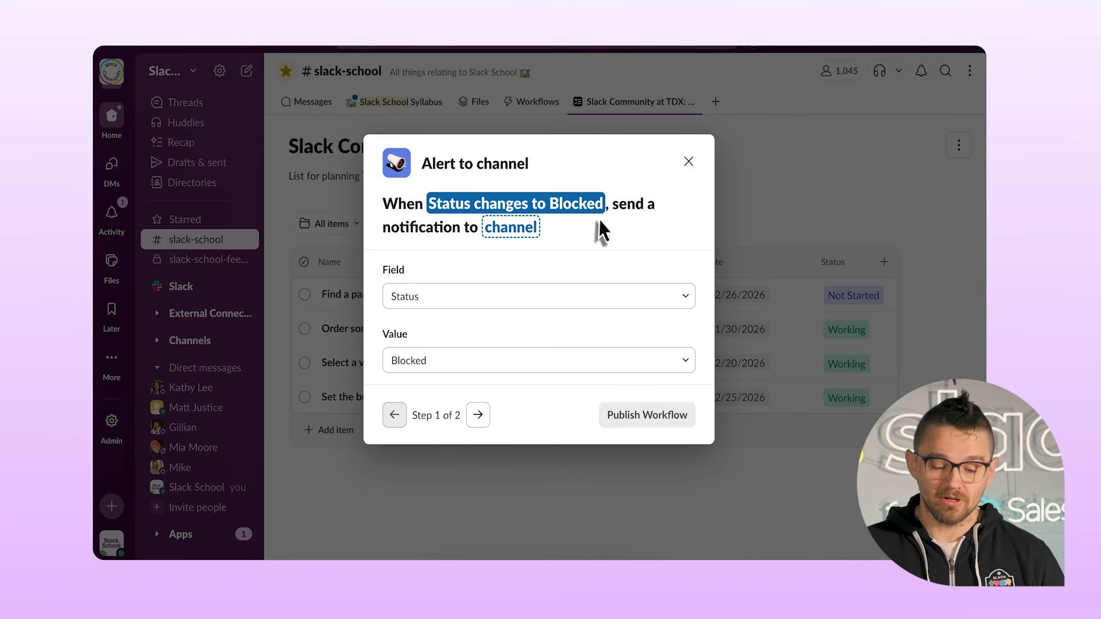
# Choose #slack-school as the alert's destination channel and publish the workflow.
pyautogui.click(478, 415)
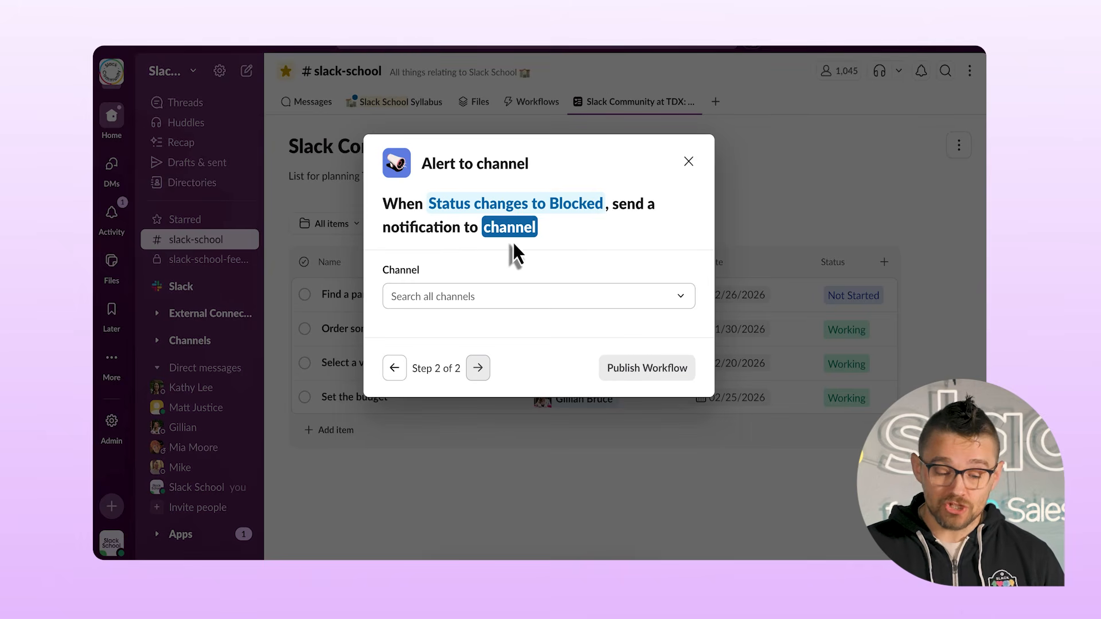
pyautogui.click(513, 297)
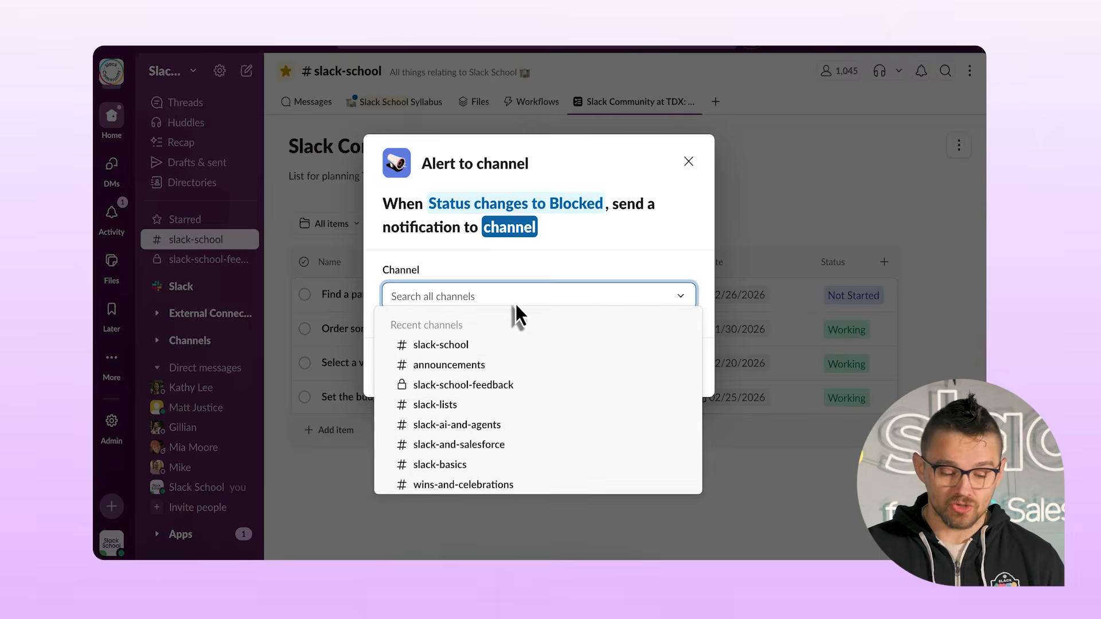
pyautogui.click(503, 345)
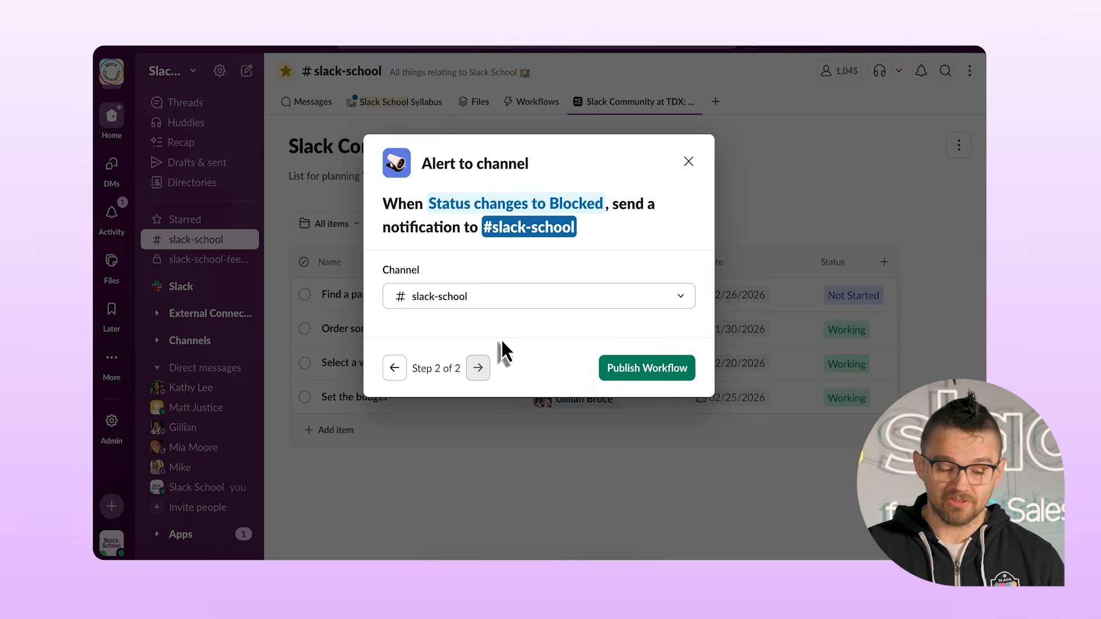
pyautogui.click(652, 374)
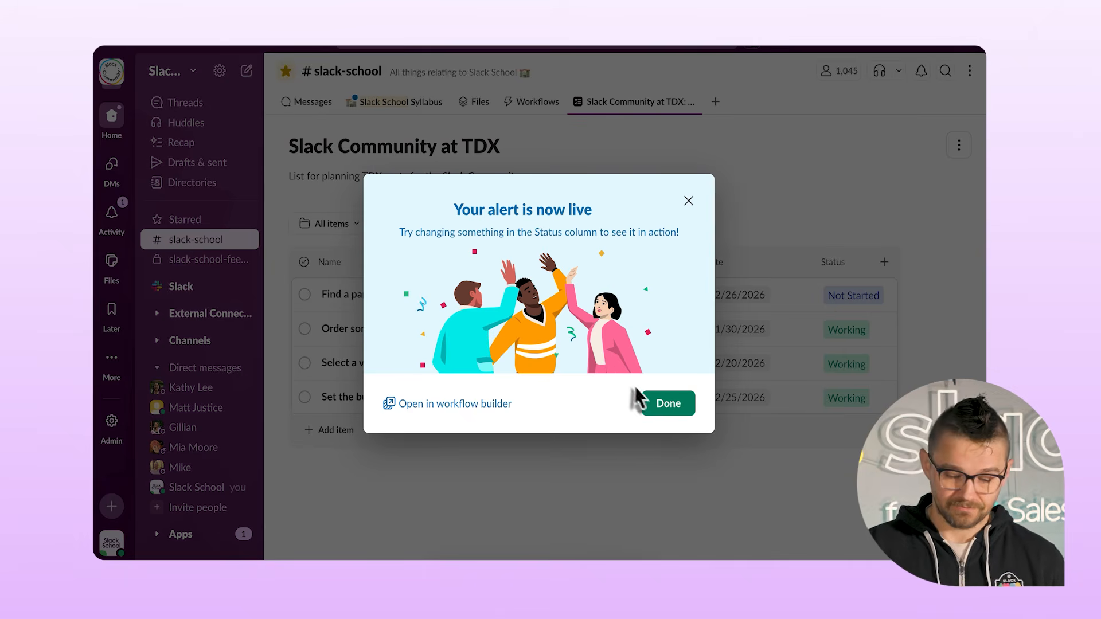
pyautogui.click(665, 406)
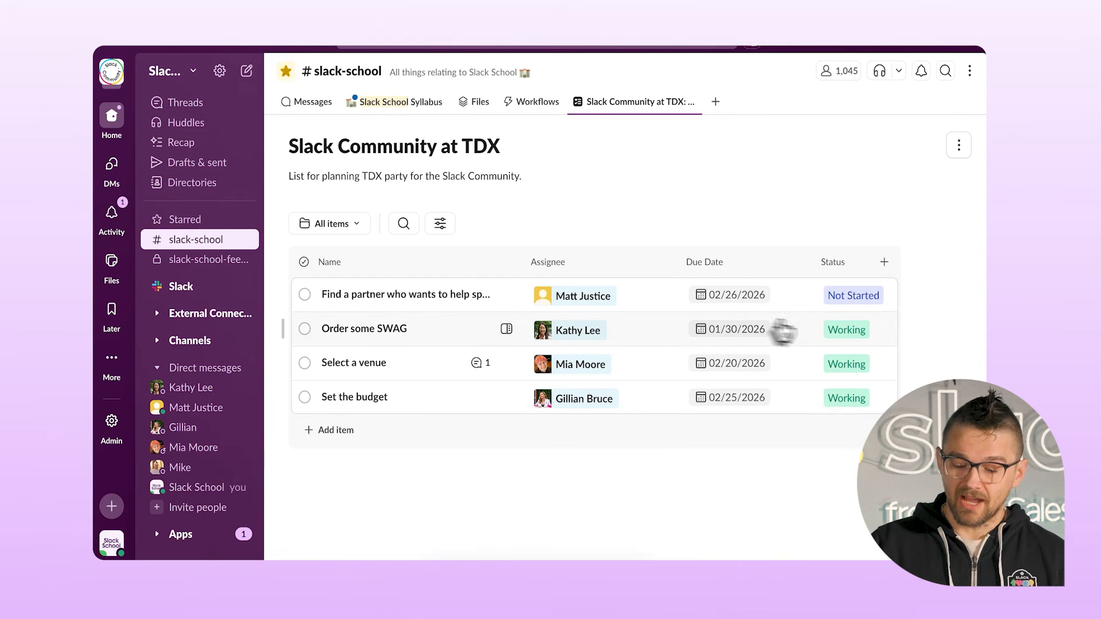
# Set the status of "Order some SWAG" to Blocked and go to the #slack-school messages.
pyautogui.click(849, 330)
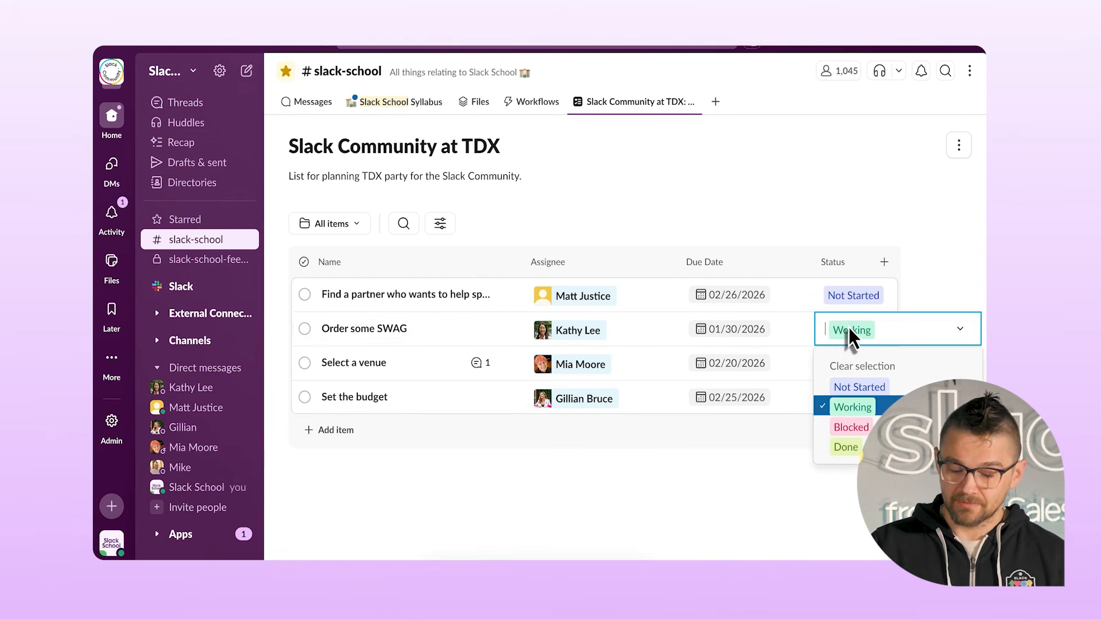
pyautogui.click(849, 431)
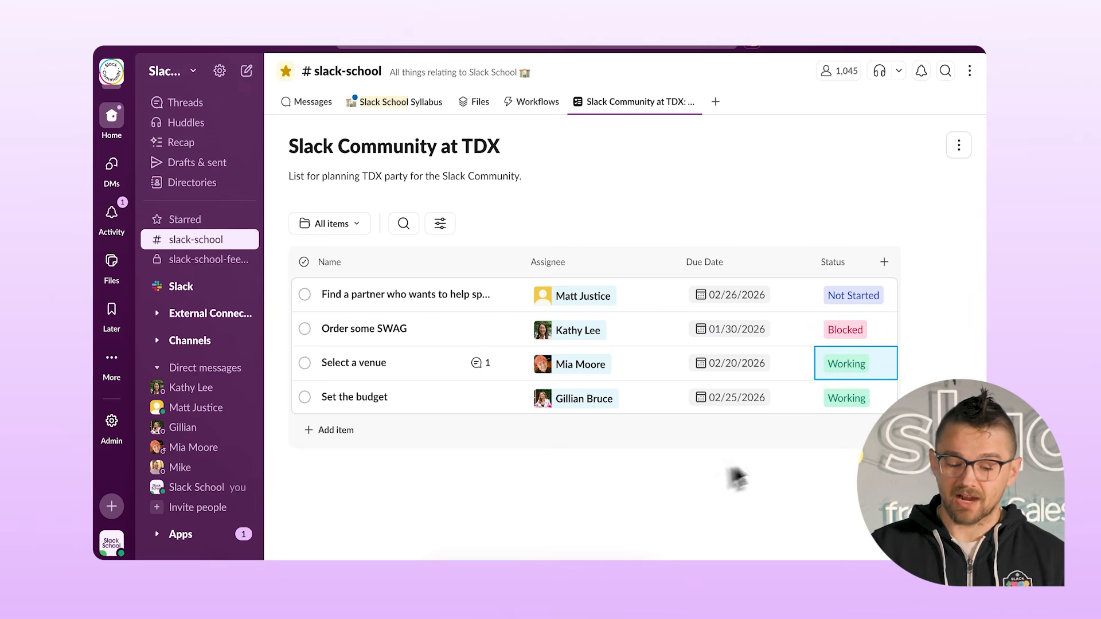
pyautogui.click(310, 101)
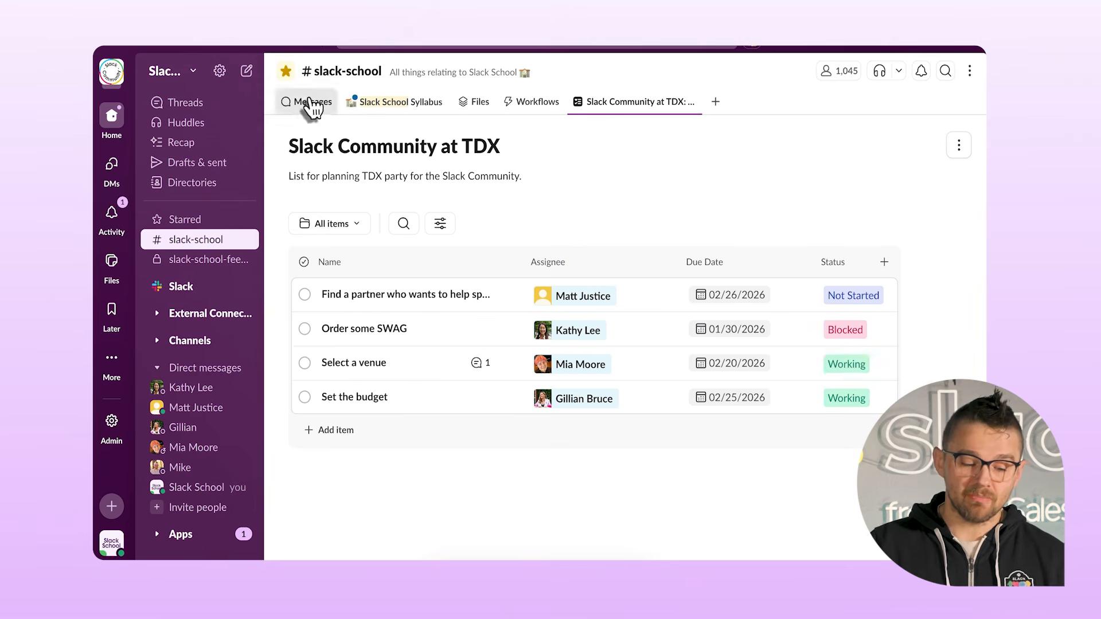